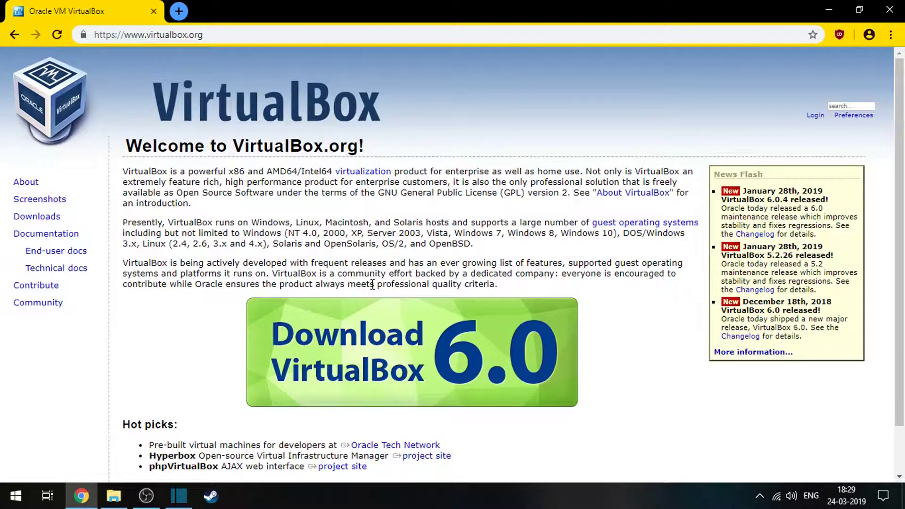
Open the VirtualBox 6.0 download page from the VirtualBox home page and look through its available packages.
scroll(368, 292, down, 1)
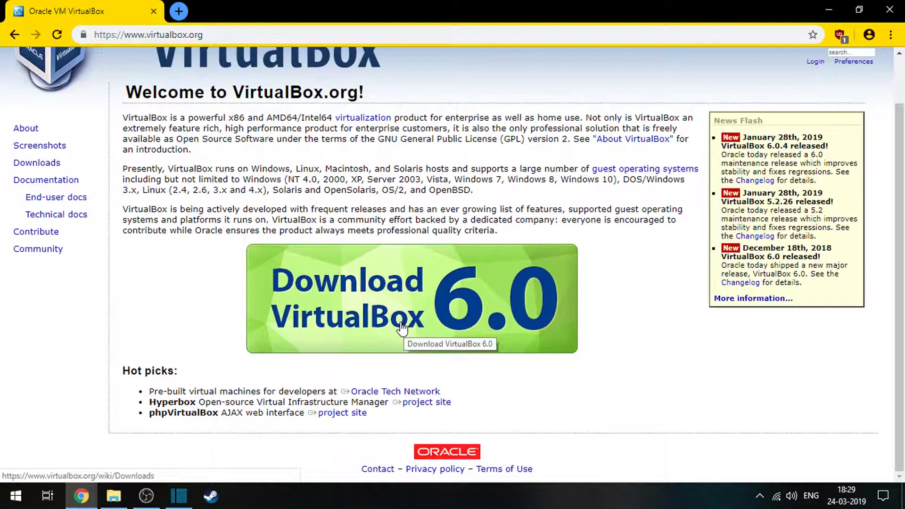
click(401, 320)
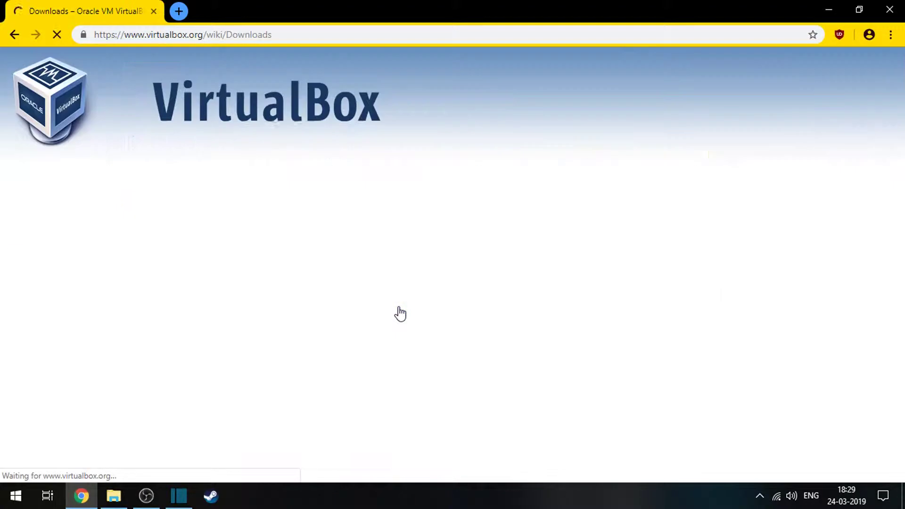
scroll(391, 309, down, 10)
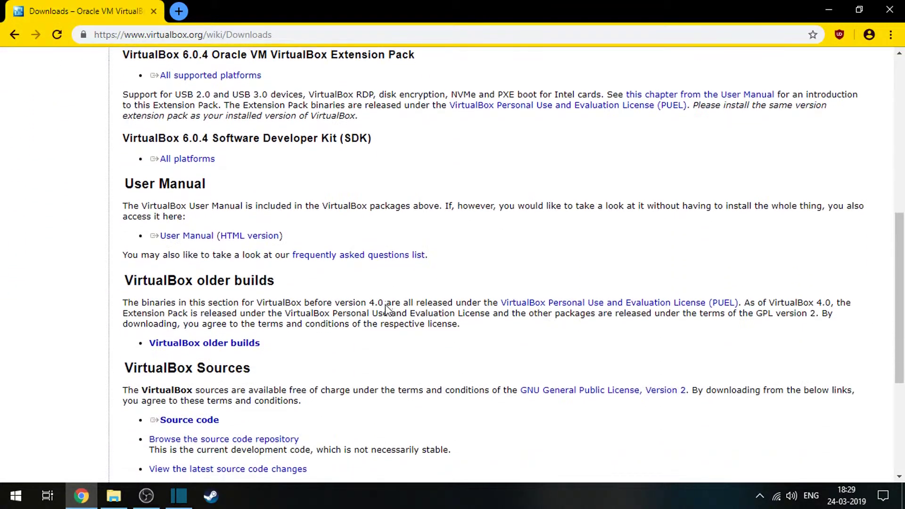
scroll(387, 304, down, 2)
scroll(384, 306, up, 12)
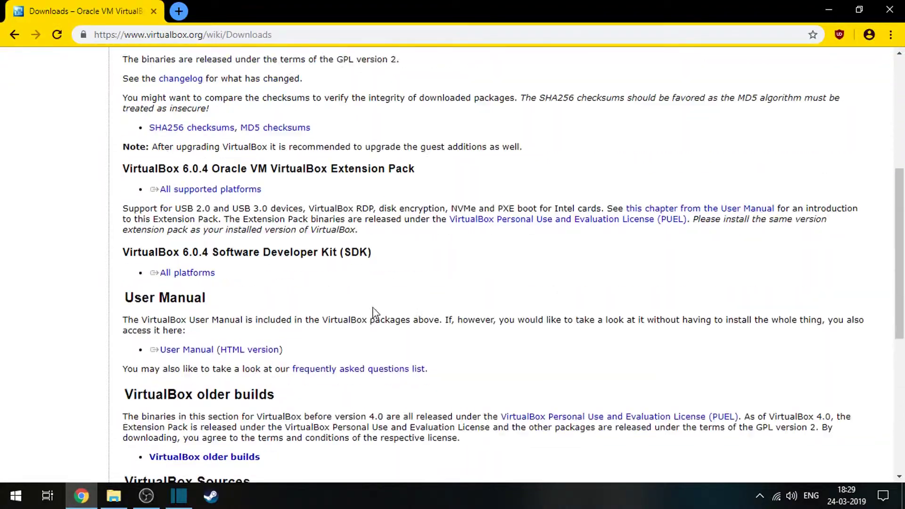
Start downloading the VirtualBox 6.0.4 platform package for Windows hosts and cancel the download.
drag(145, 267, 226, 268)
click(107, 260)
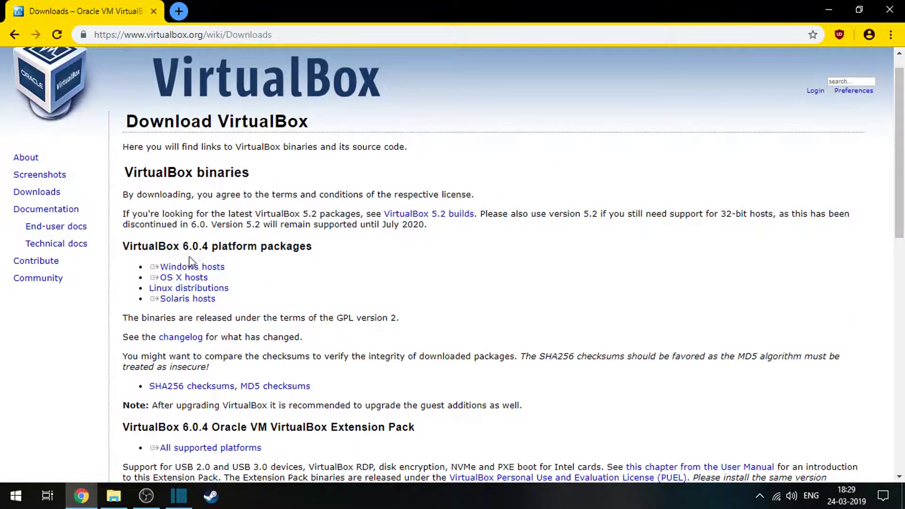
drag(281, 262, 150, 266)
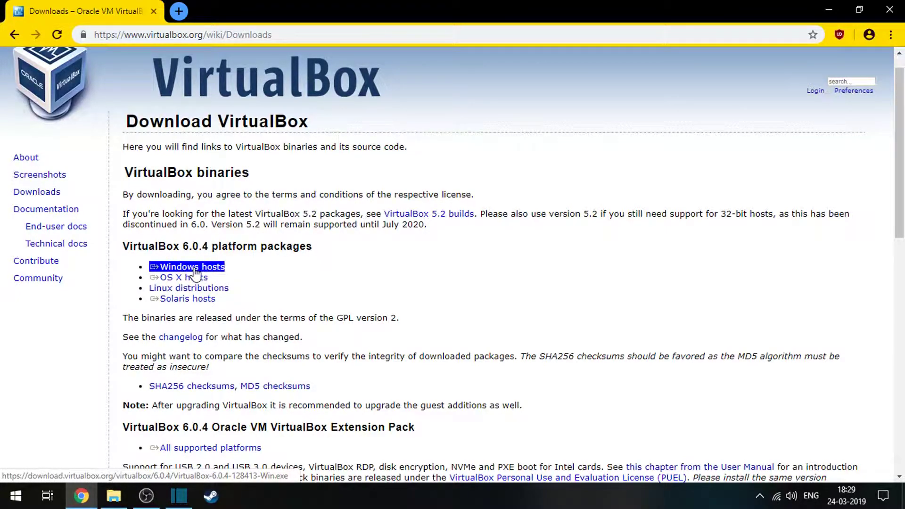
click(195, 272)
drag(231, 299, 150, 298)
click(168, 318)
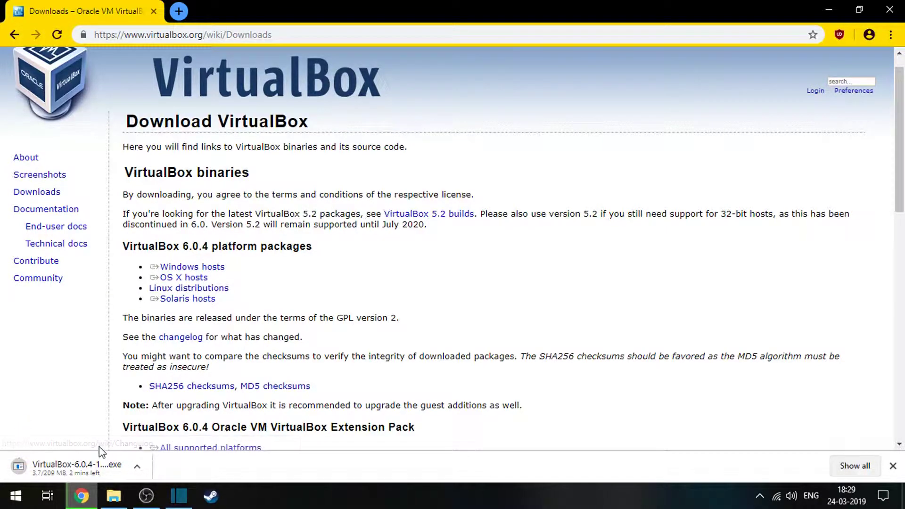
click(136, 471)
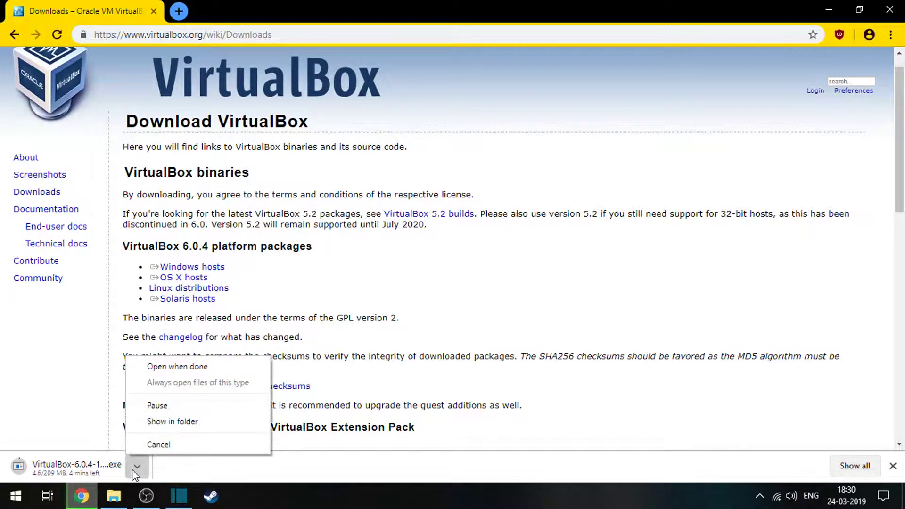
click(139, 448)
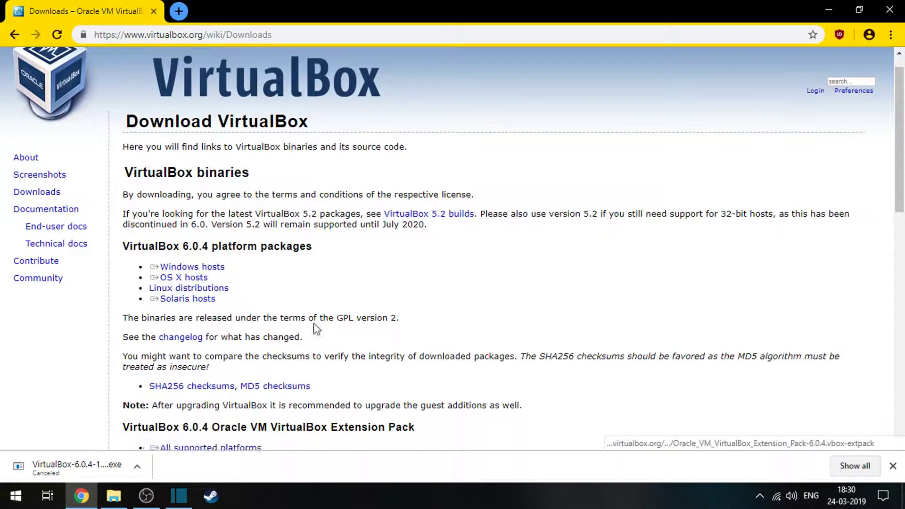
Close the browser, launch VirtualBox-6.0.4-128413-Win.exe from the Downloads folder and continue past the setup wizard's welcome page.
click(890, 34)
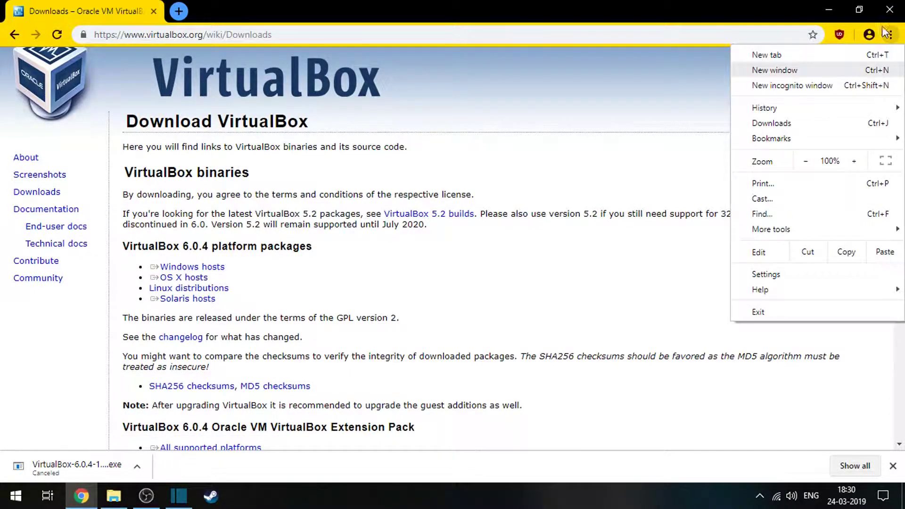
click(889, 10)
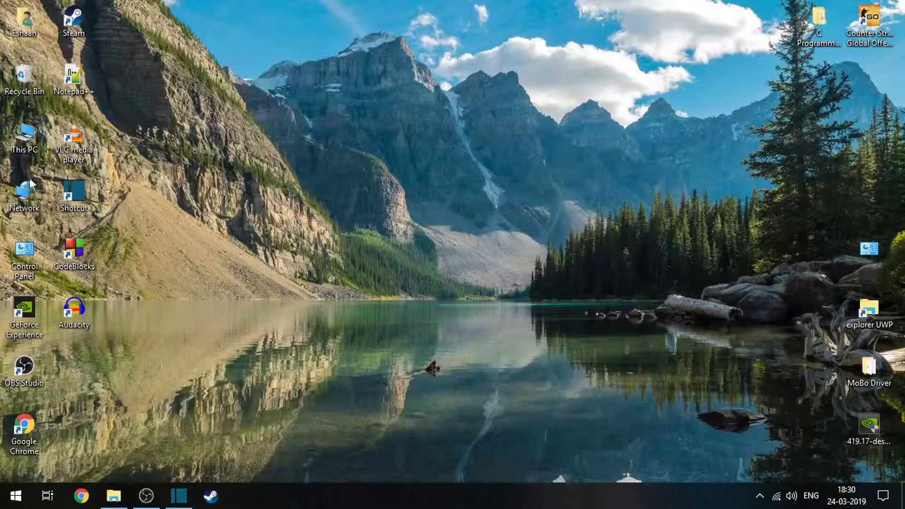
click(112, 502)
click(112, 502)
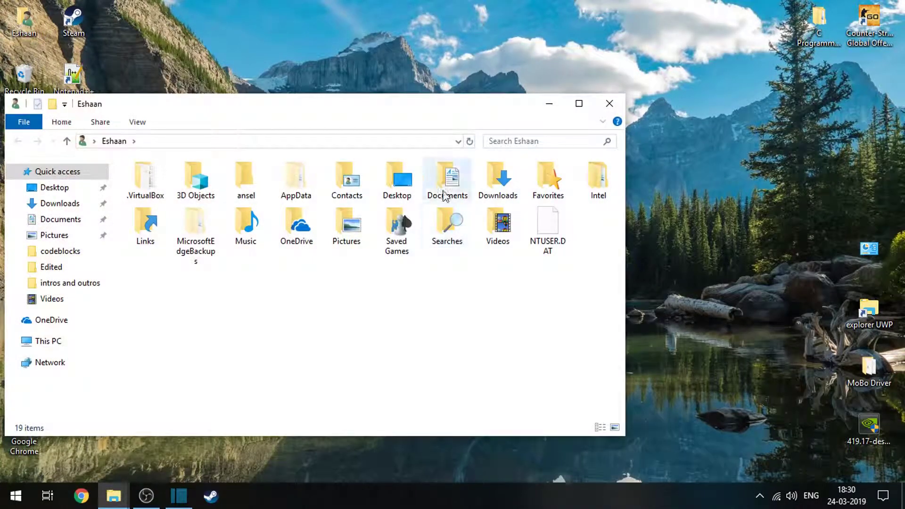
double_click(500, 181)
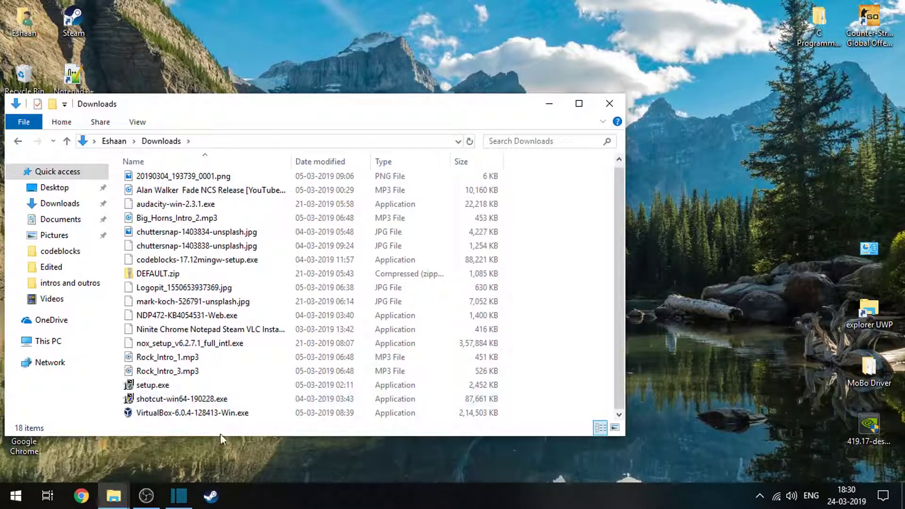
click(226, 413)
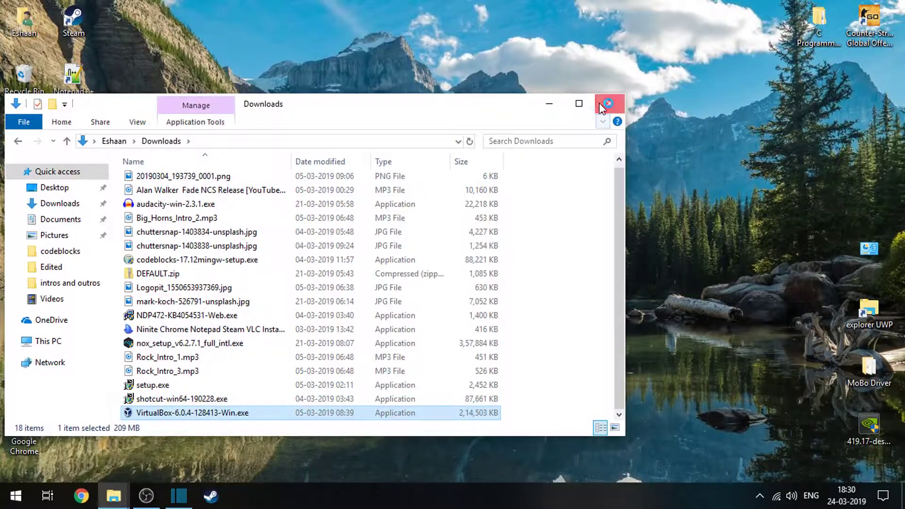
click(601, 103)
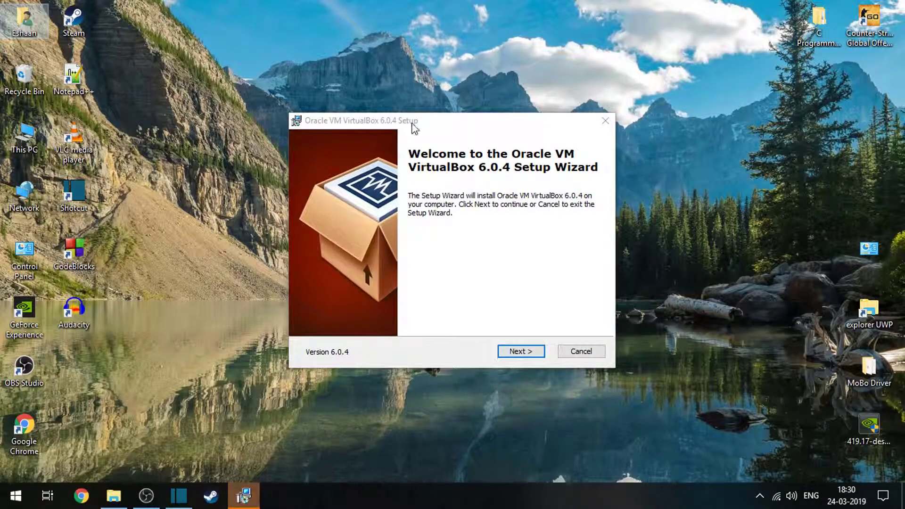
click(358, 259)
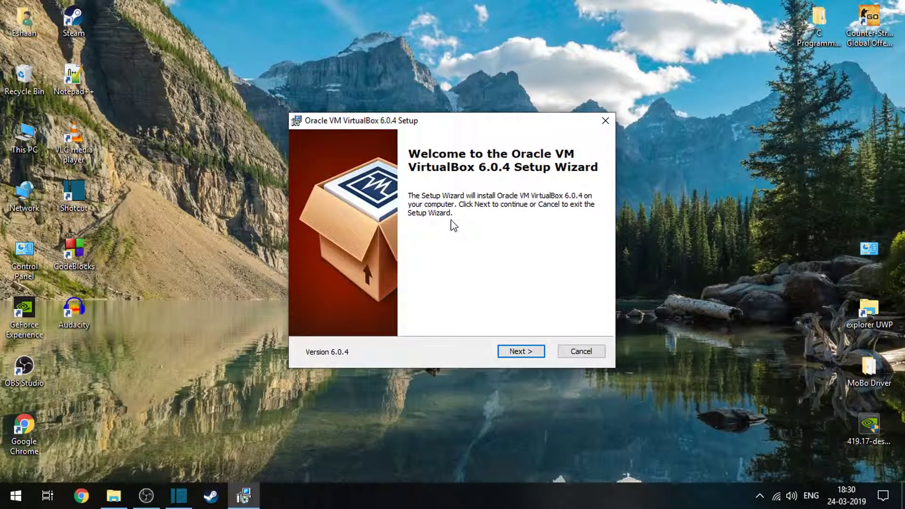
click(537, 351)
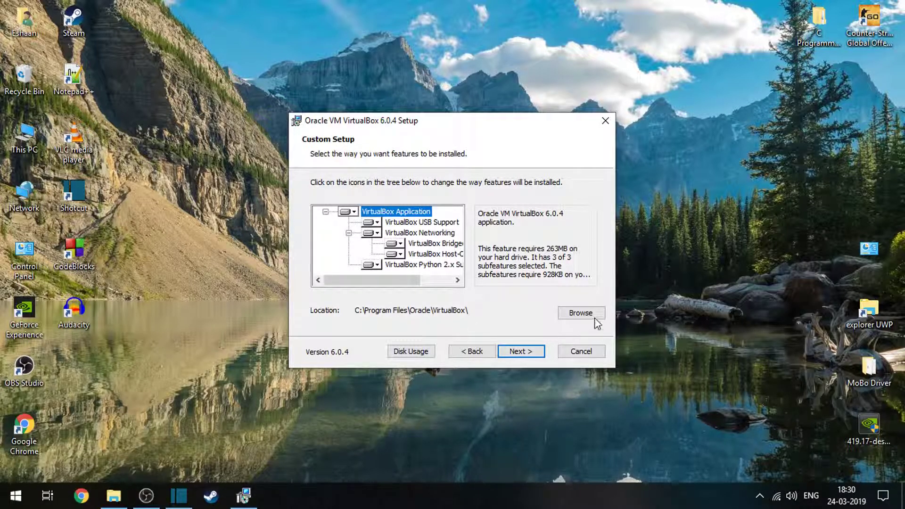
click(581, 313)
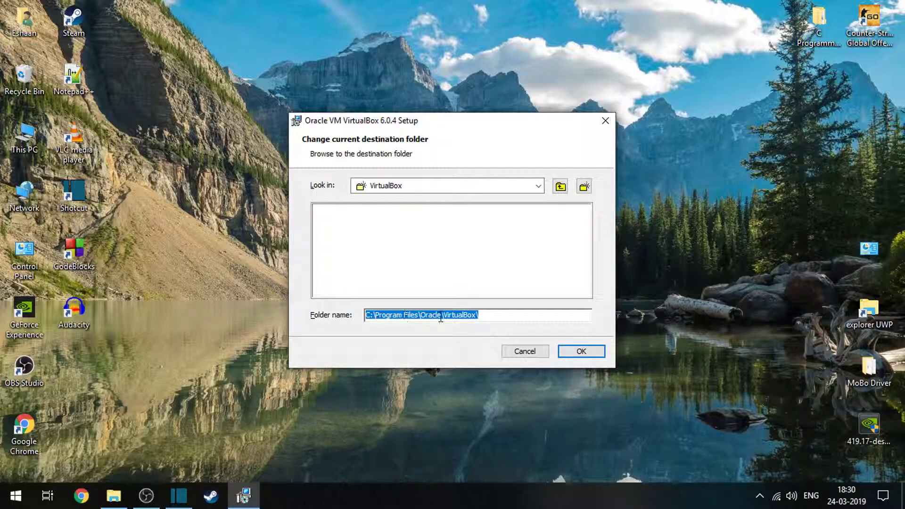
click(539, 186)
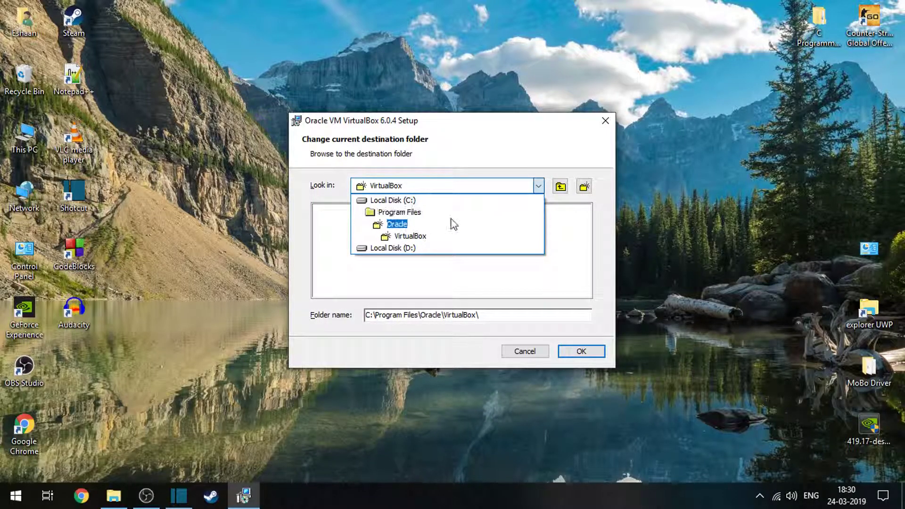
click(538, 189)
click(527, 351)
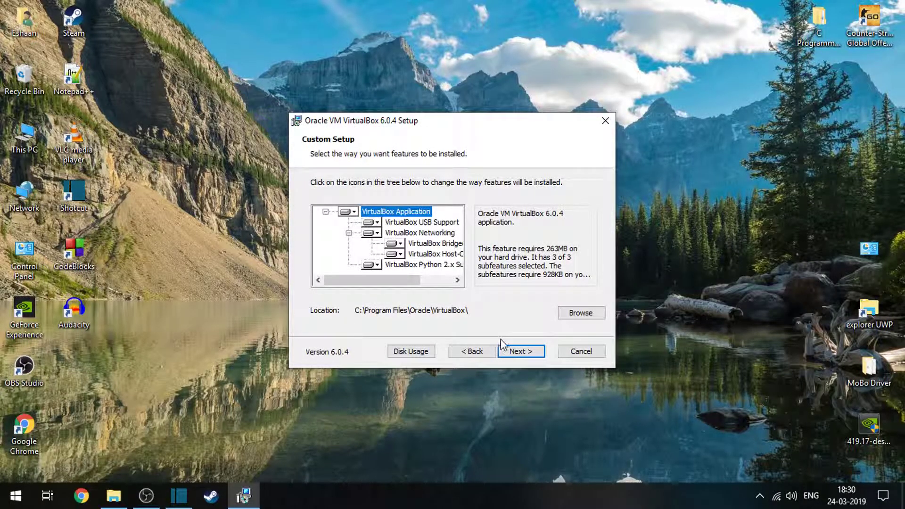
Accept the default features, location and shortcut options, agree to the temporary network disconnection and start the VirtualBox installation.
click(526, 357)
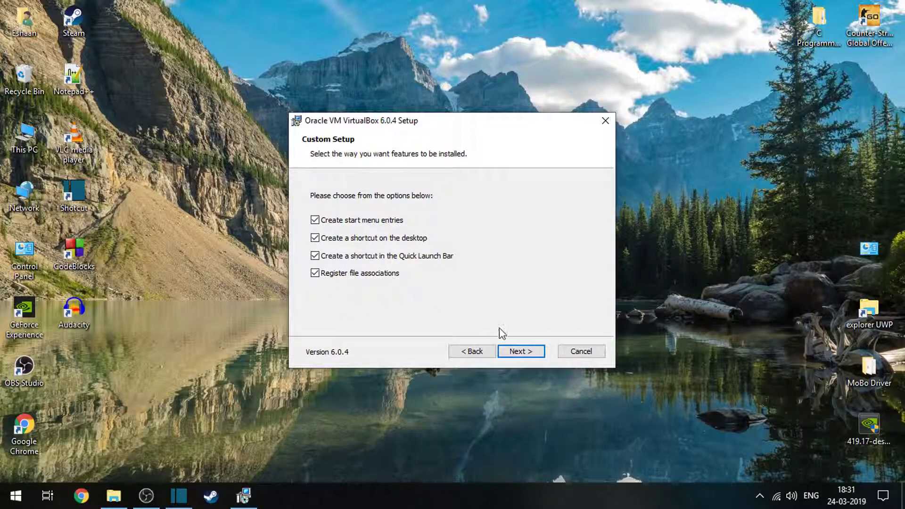
click(530, 355)
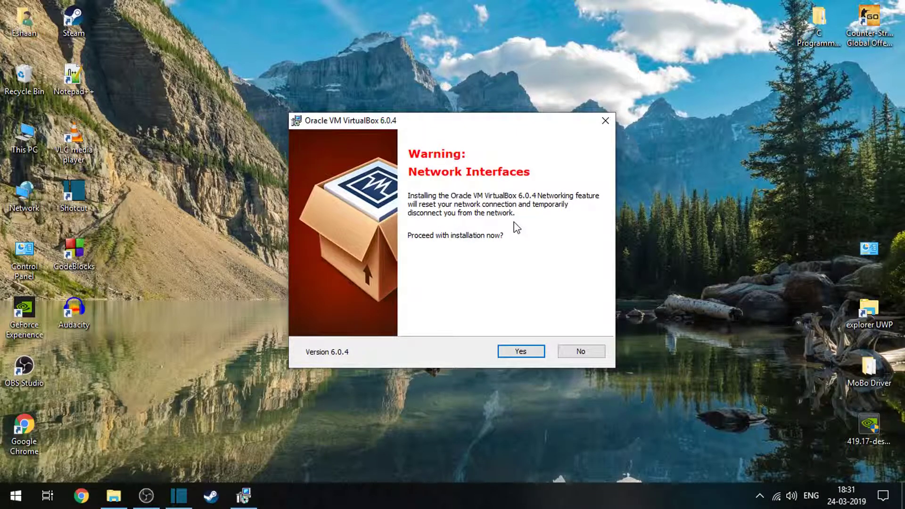
click(521, 351)
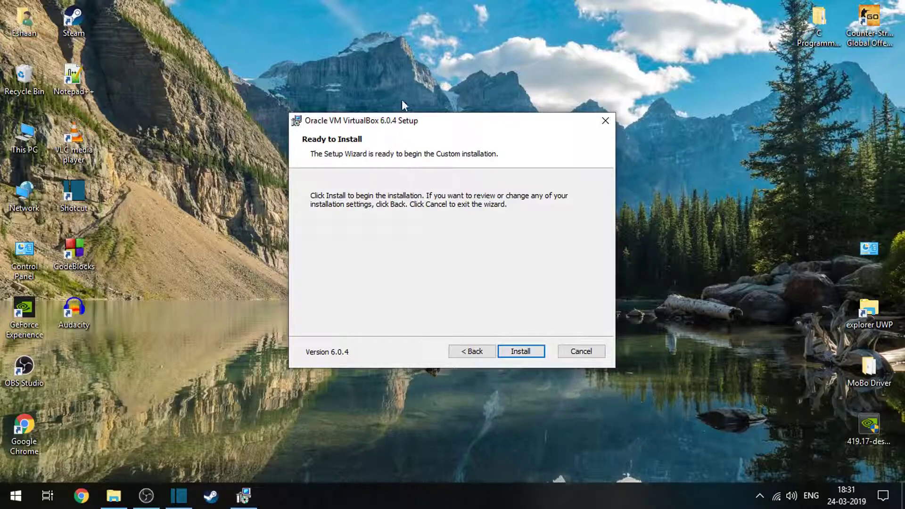
click(531, 350)
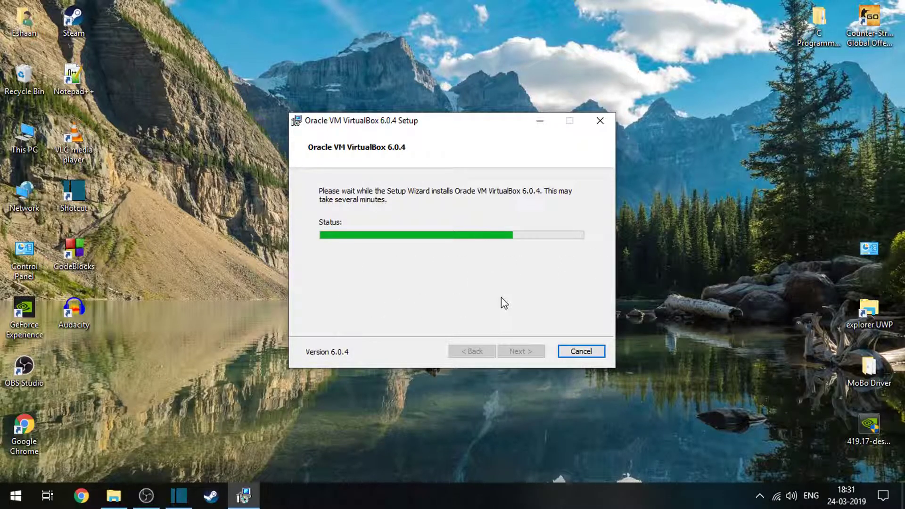
Approve installing Oracle Corporation's Universal Serial Bus, network adapter and network service software, choosing to always trust software from Oracle Corporation.
drag(366, 116, 433, 141)
click(323, 150)
click(316, 248)
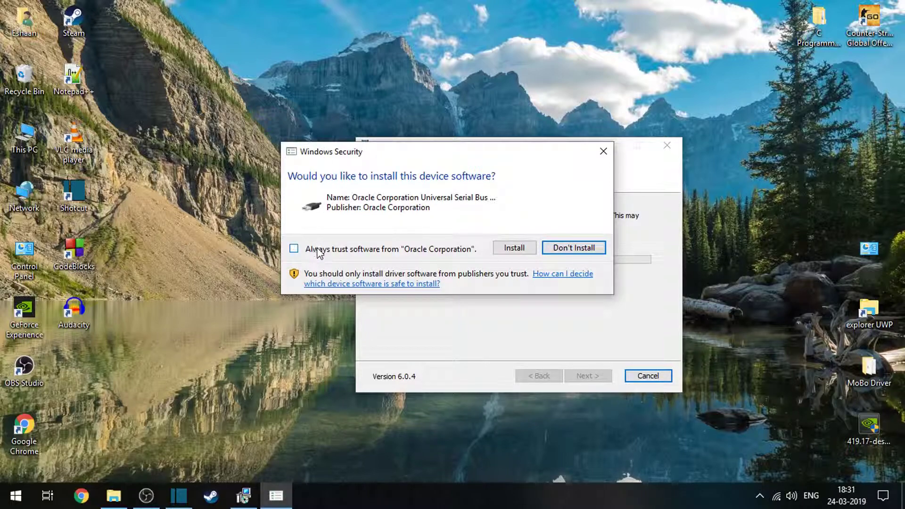
click(505, 248)
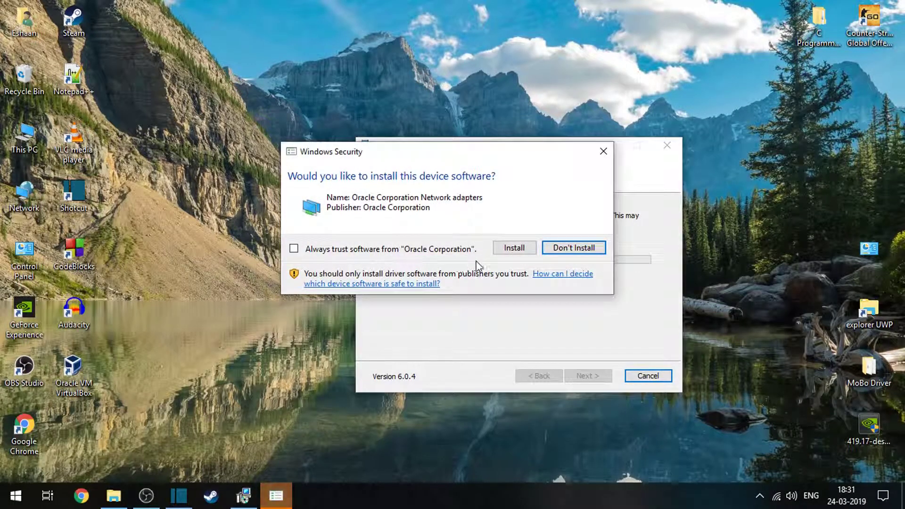
click(511, 247)
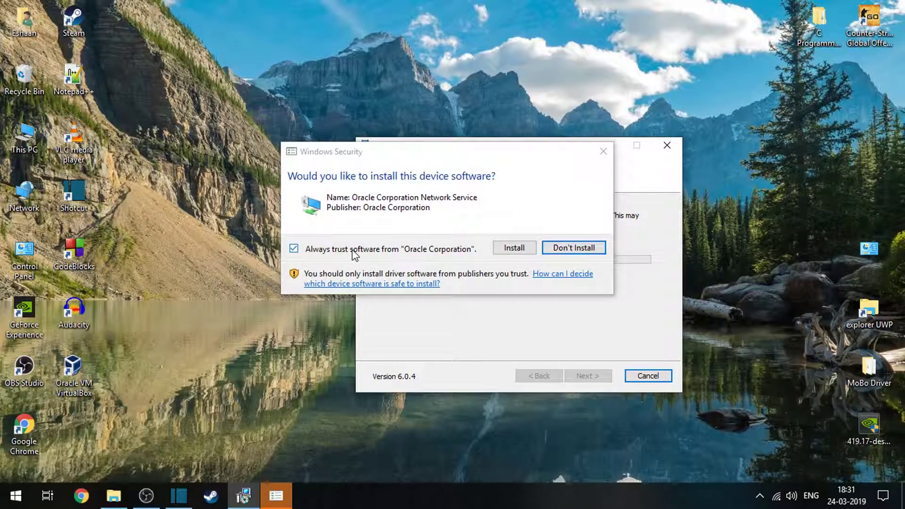
click(352, 252)
click(513, 247)
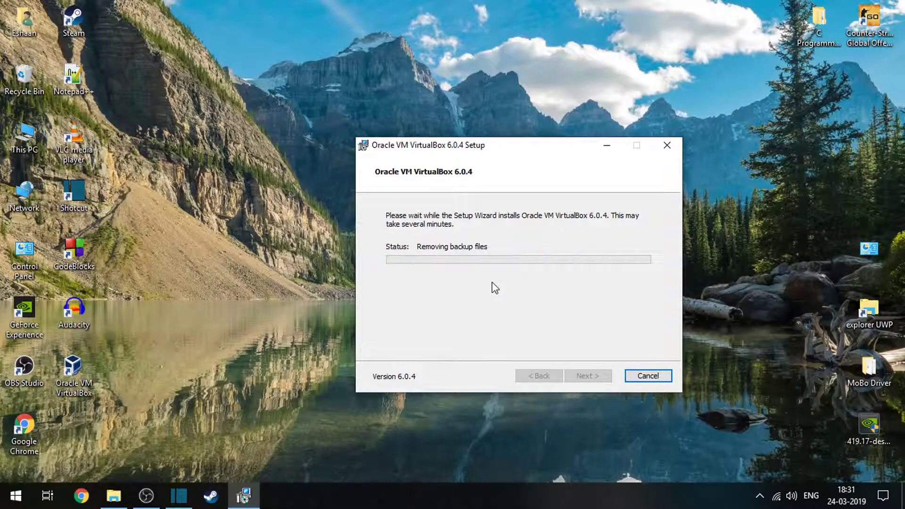
Turn off starting VirtualBox 6.0.4 after installation and finish the setup wizard.
click(532, 265)
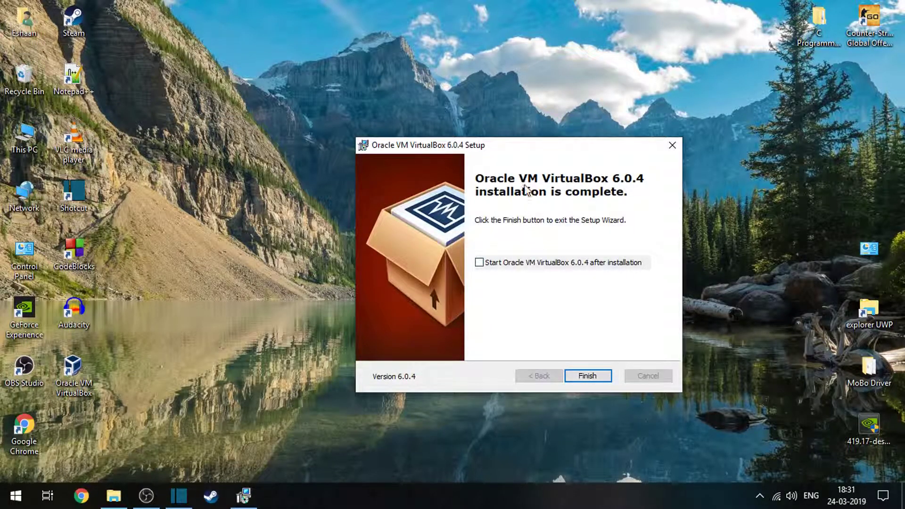
drag(450, 142, 344, 79)
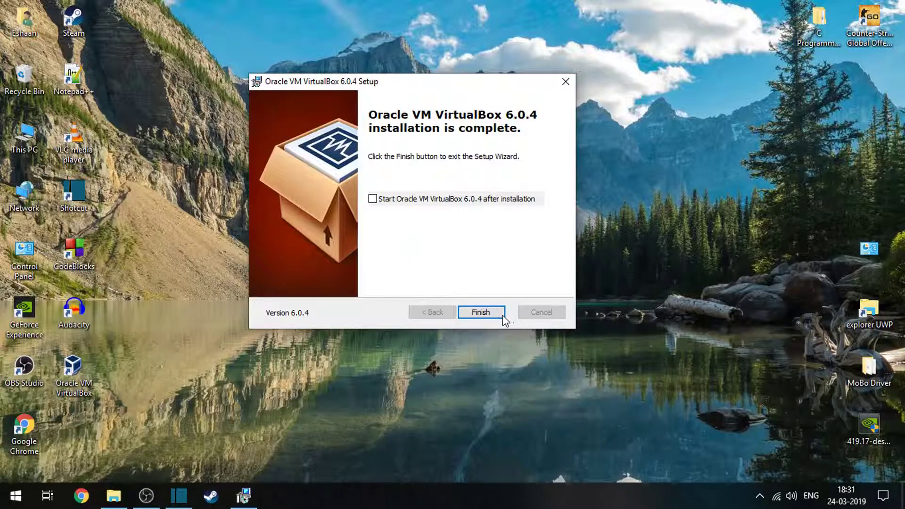
click(487, 316)
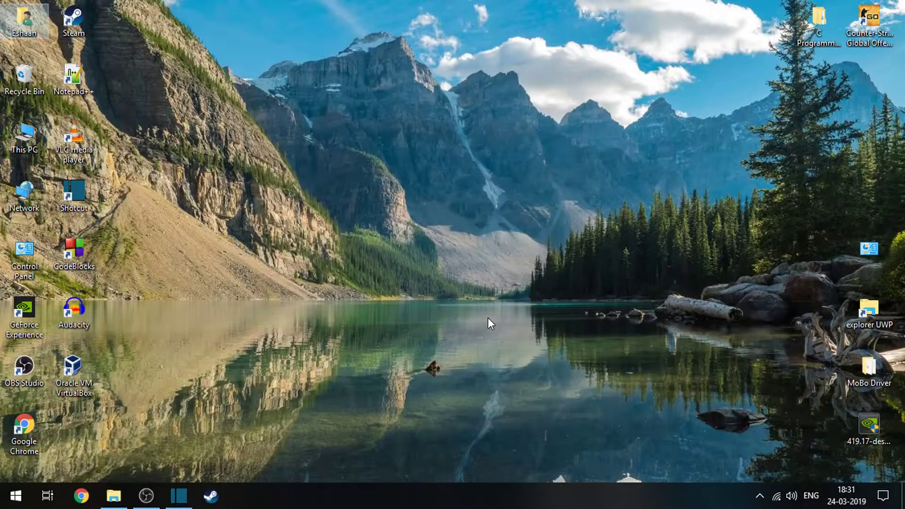
Launch Oracle VM VirtualBox from the desktop and move its manager window higher on the screen.
click(73, 383)
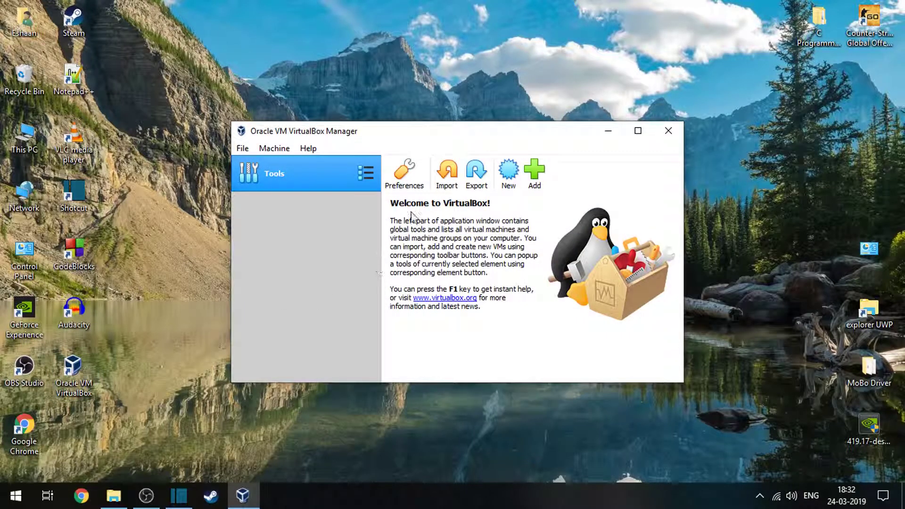
drag(422, 137, 401, 96)
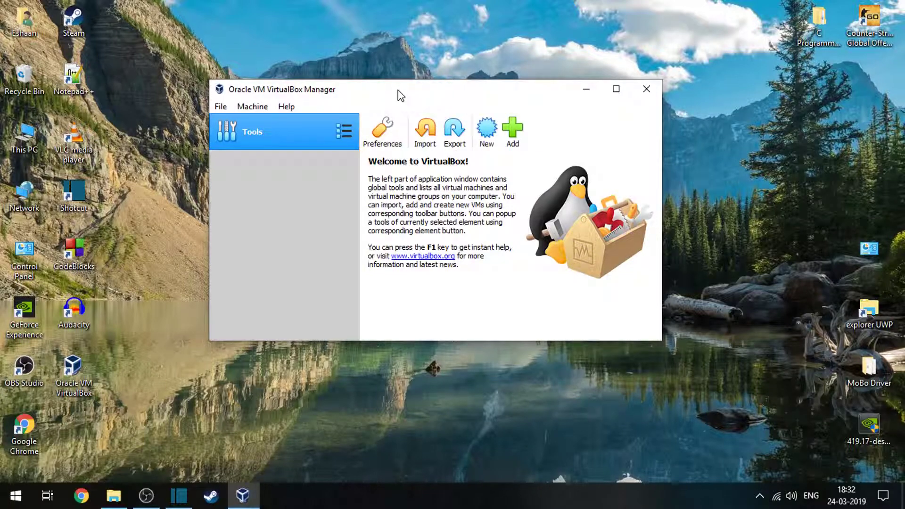
drag(421, 89, 401, 82)
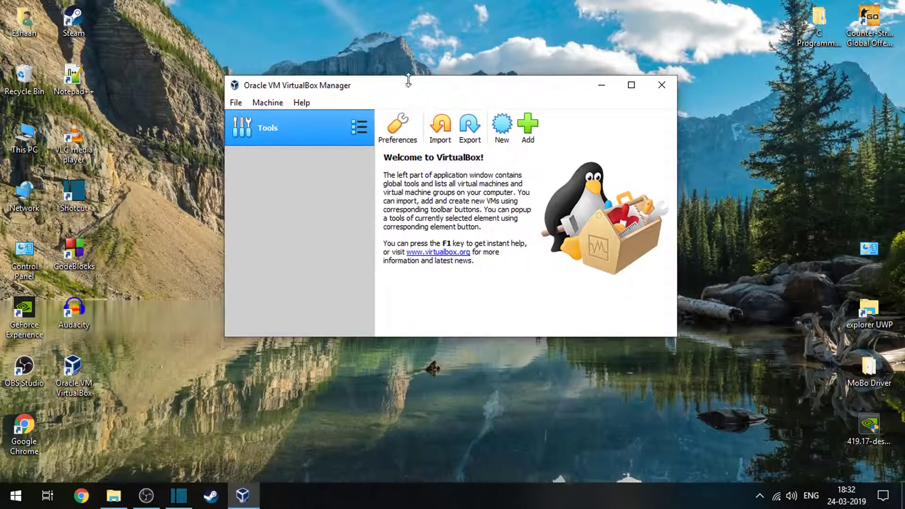
Start creating a new virtual machine and name it "windows 10 x64 malware".
click(499, 128)
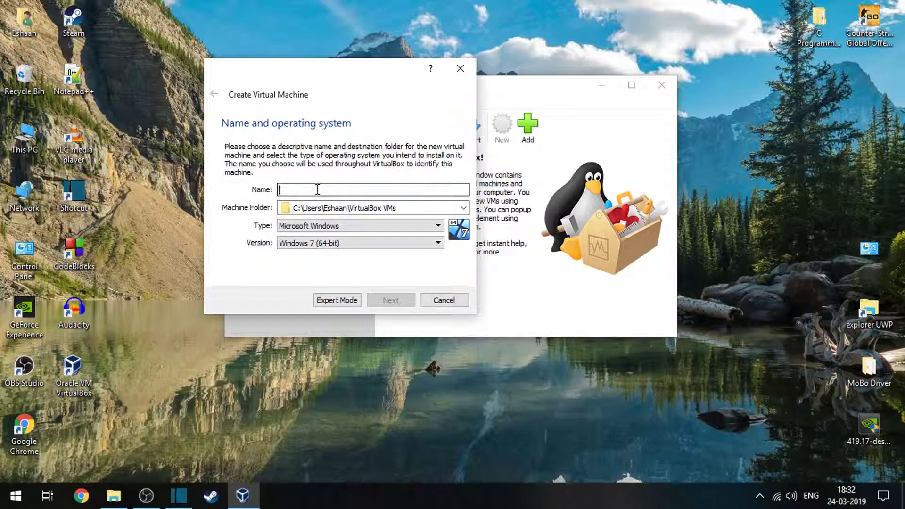
text(wind)
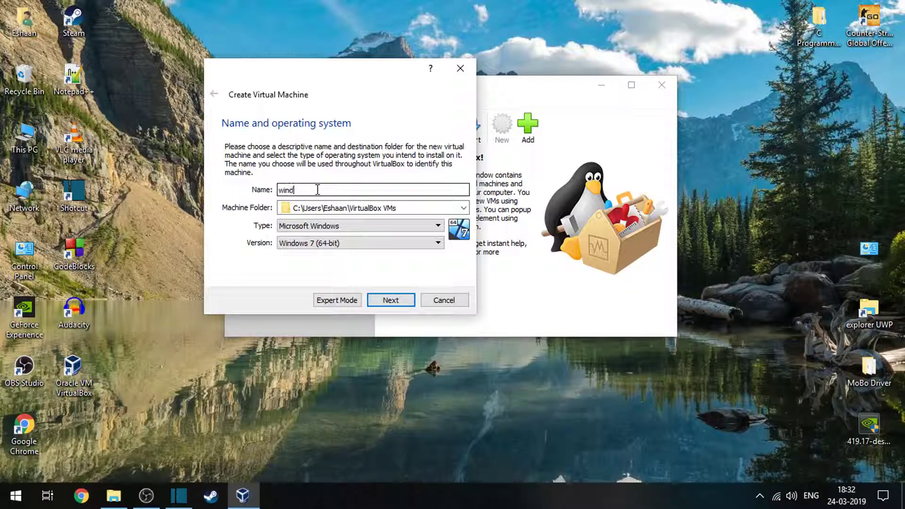
text(ows 10 x64 malware)
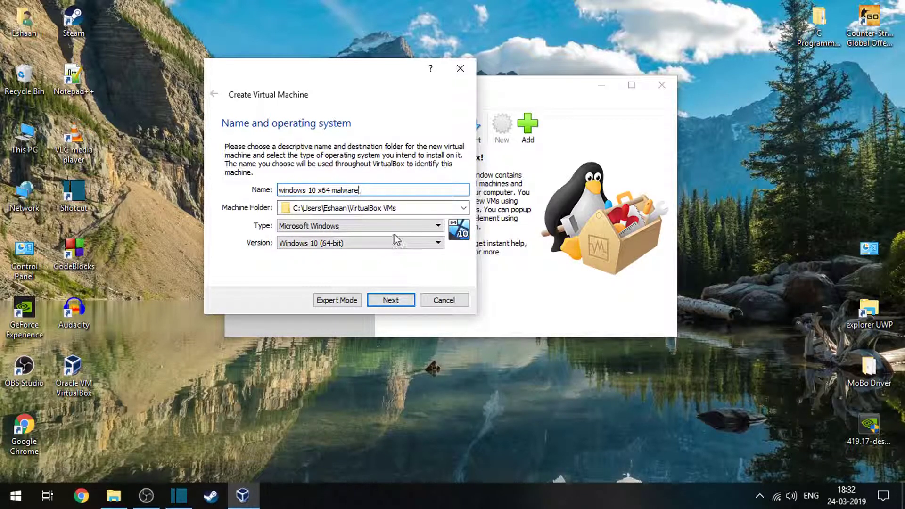
Choose a different machine folder, browsing to the Virtual Machines folder on Local Disk (D:).
click(463, 207)
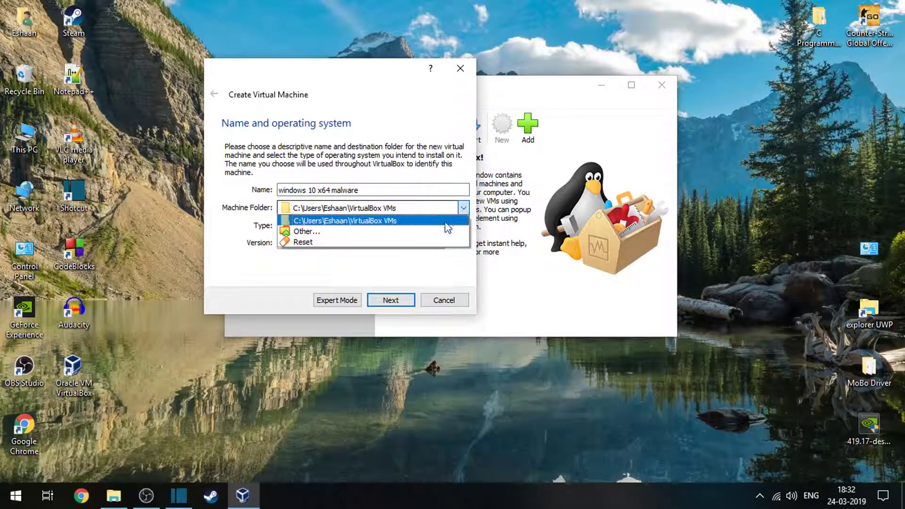
click(334, 231)
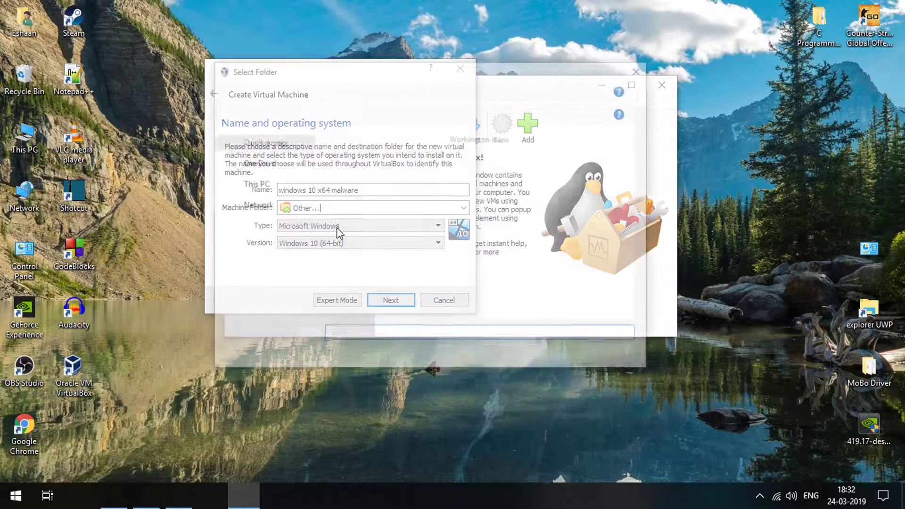
scroll(266, 269, down, 1)
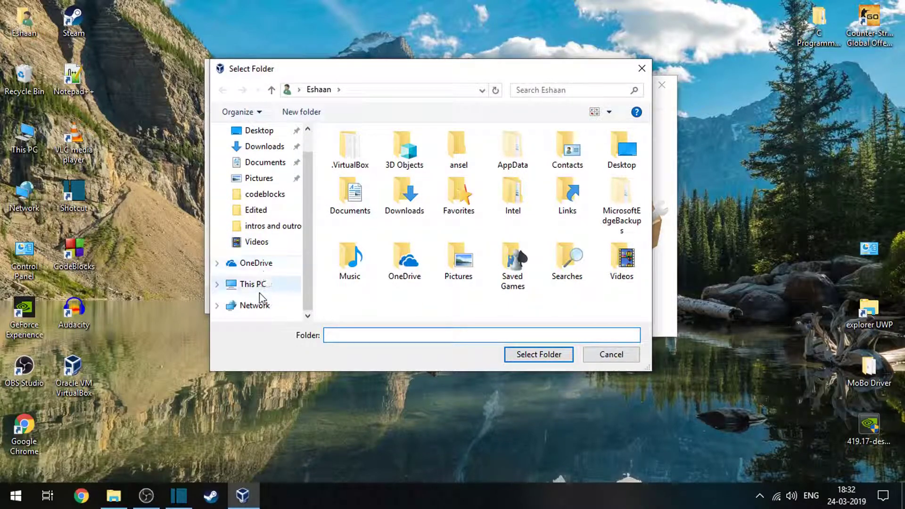
click(257, 285)
double_click(409, 301)
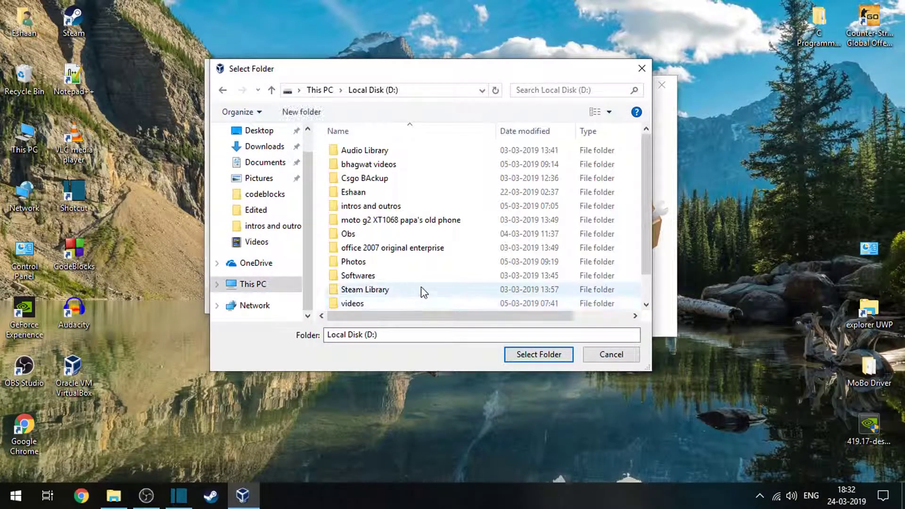
scroll(416, 290, down, 1)
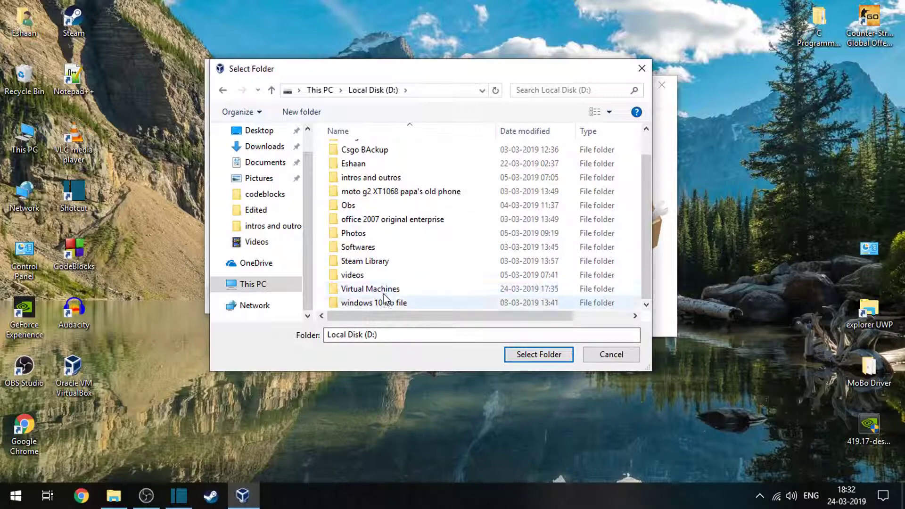
scroll(368, 245, up, 1)
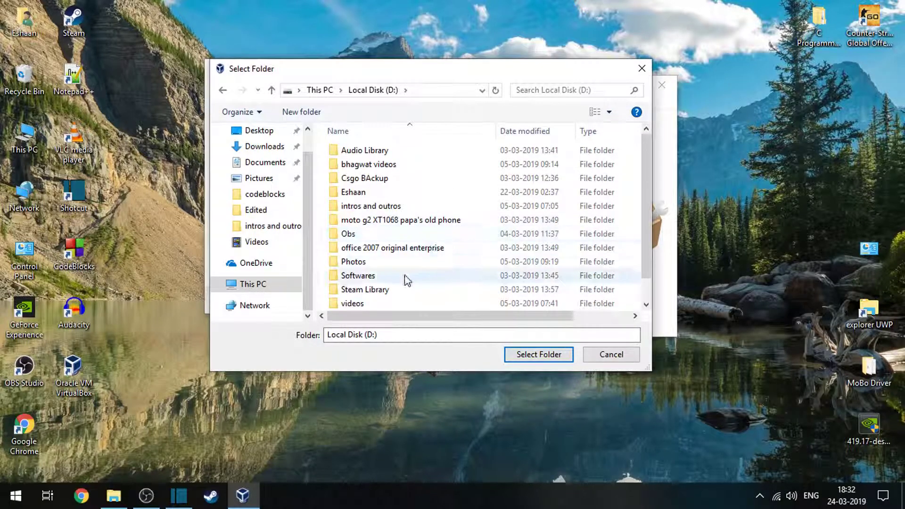
scroll(421, 276, down, 1)
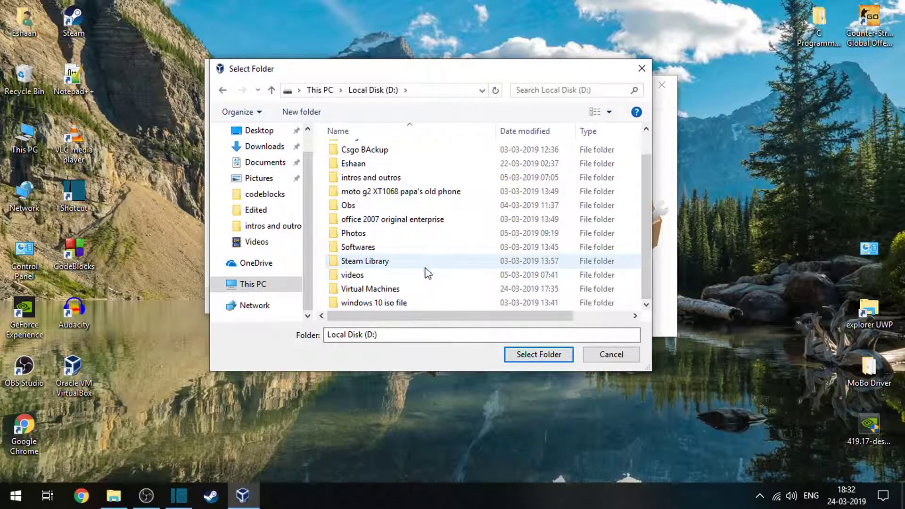
double_click(413, 289)
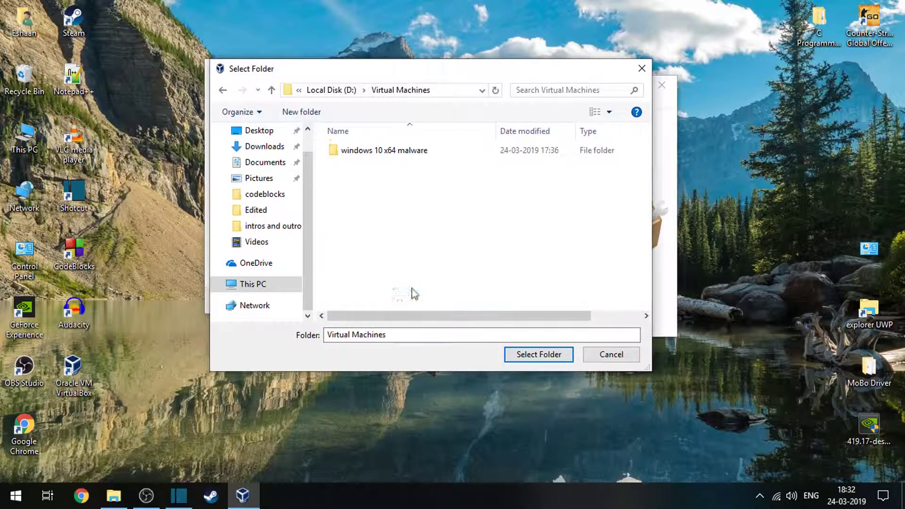
Delete the existing "windows 10 x64 malware" folder and continue with D:\Virtual Machines\windows 10 x64 malware as the machine folder.
double_click(393, 152)
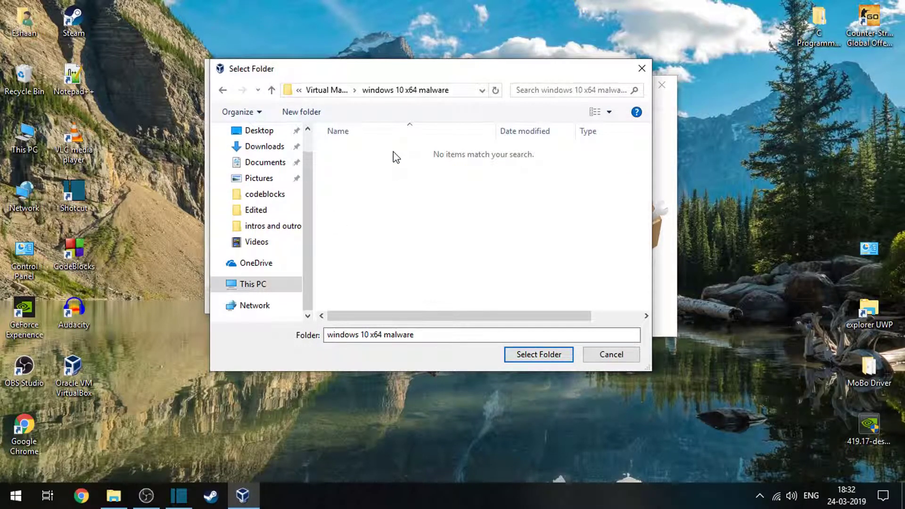
click(220, 90)
key(Delete)
key(Return)
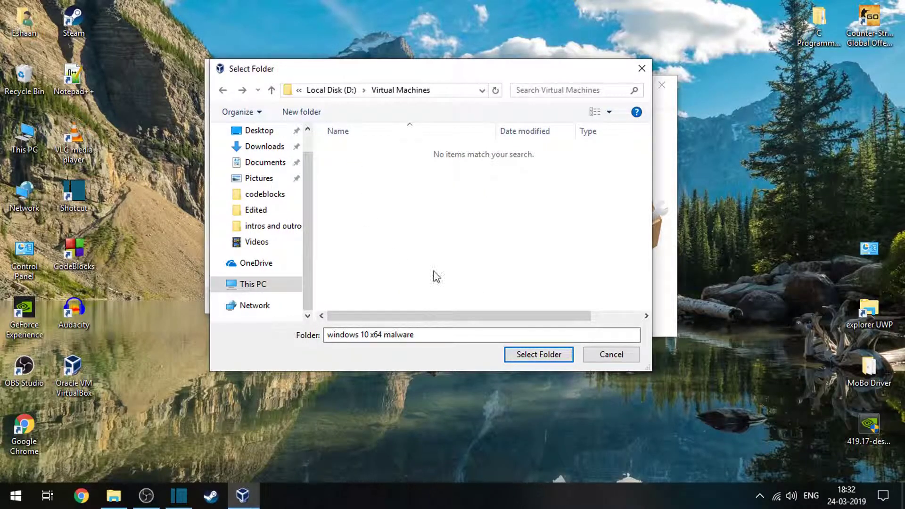
click(538, 354)
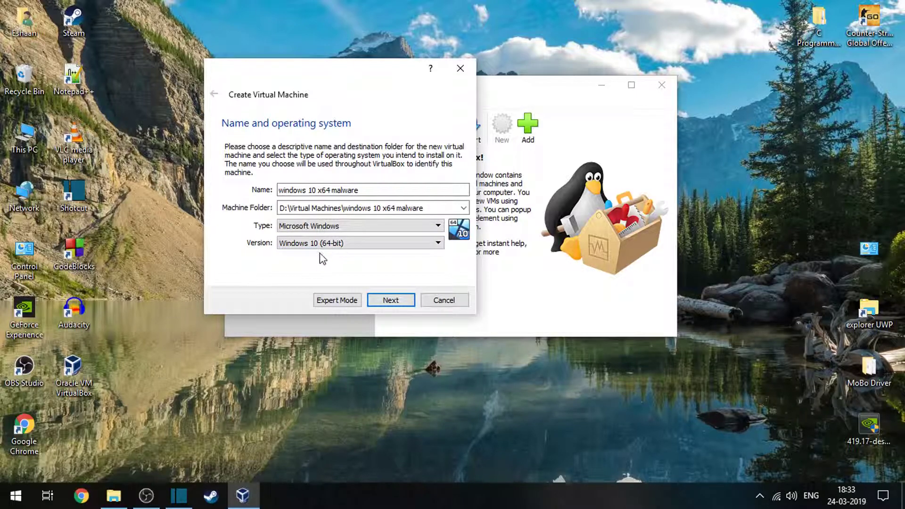
click(390, 301)
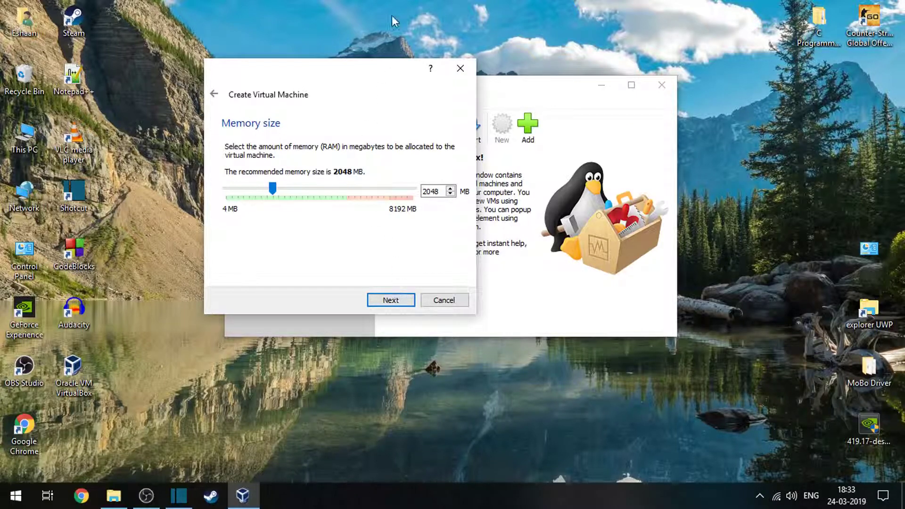
Set the virtual machine's memory size to 4096 MB and continue to the hard disk options.
double_click(442, 191)
key(BackSpace)
text(4096)
click(398, 302)
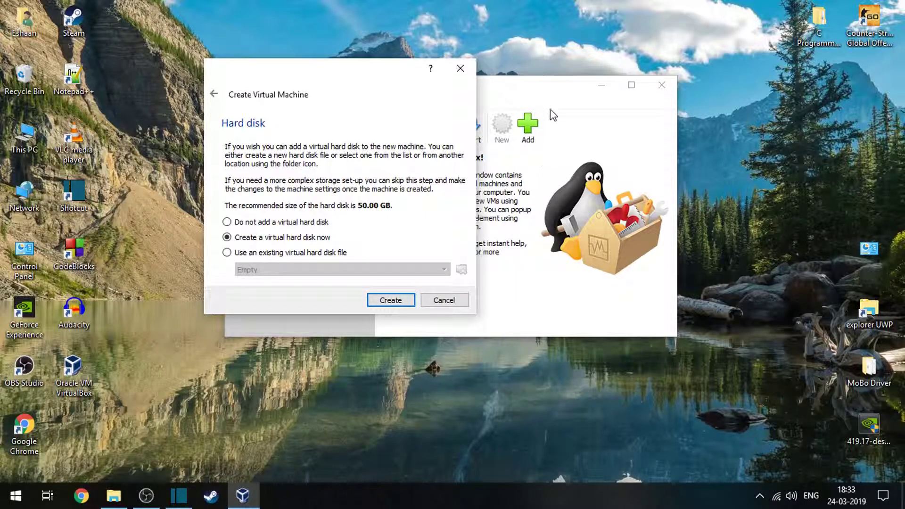
Create a virtual hard disk now, using the VDI (VirtualBox Disk Image) file type and fixed-size storage.
drag(354, 84, 464, 77)
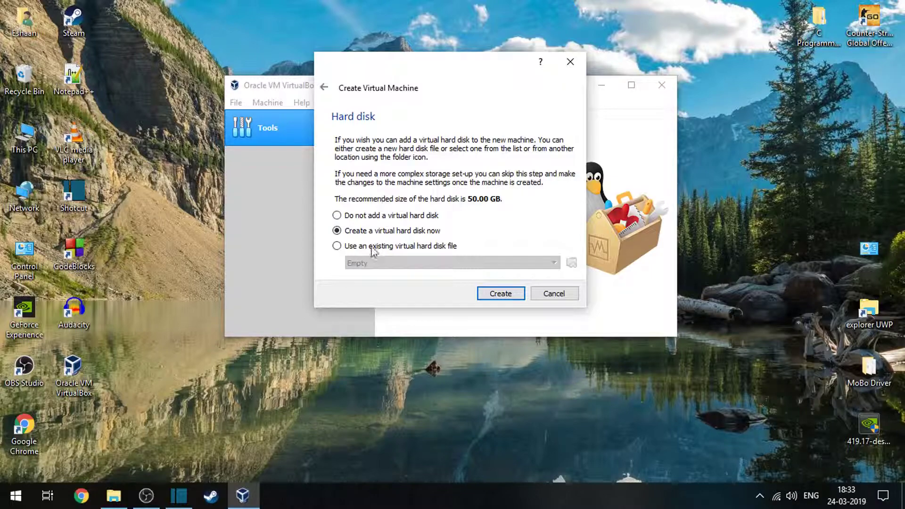
click(498, 294)
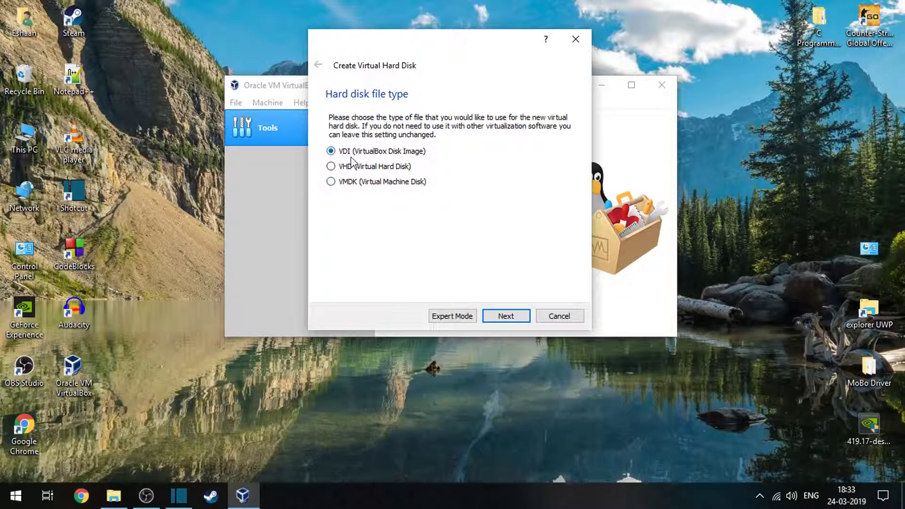
click(513, 316)
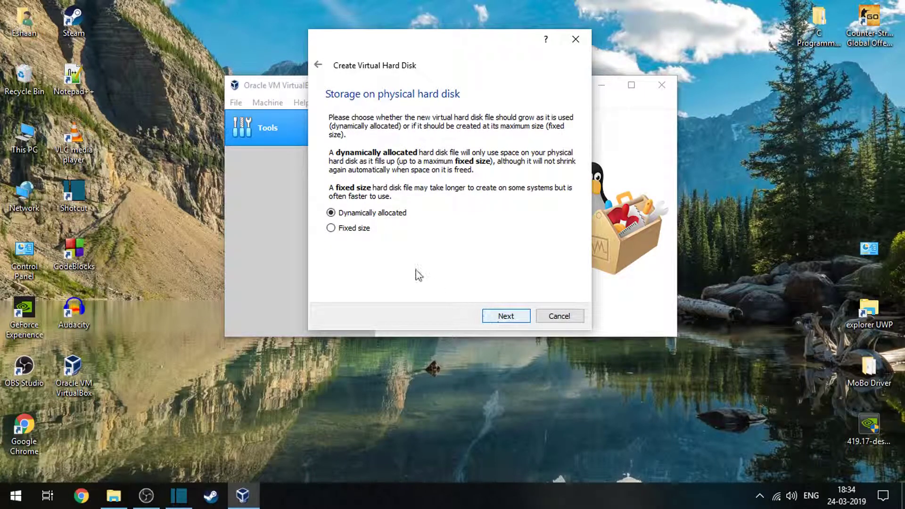
click(366, 230)
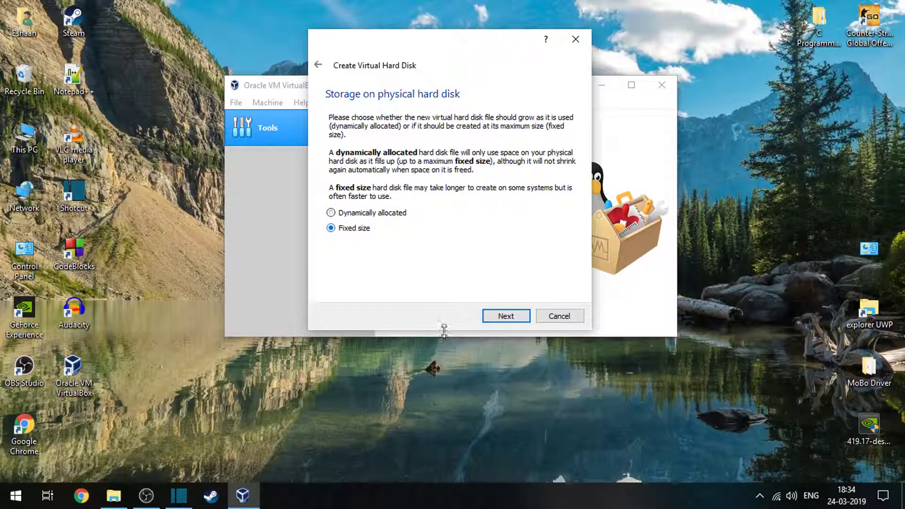
click(512, 314)
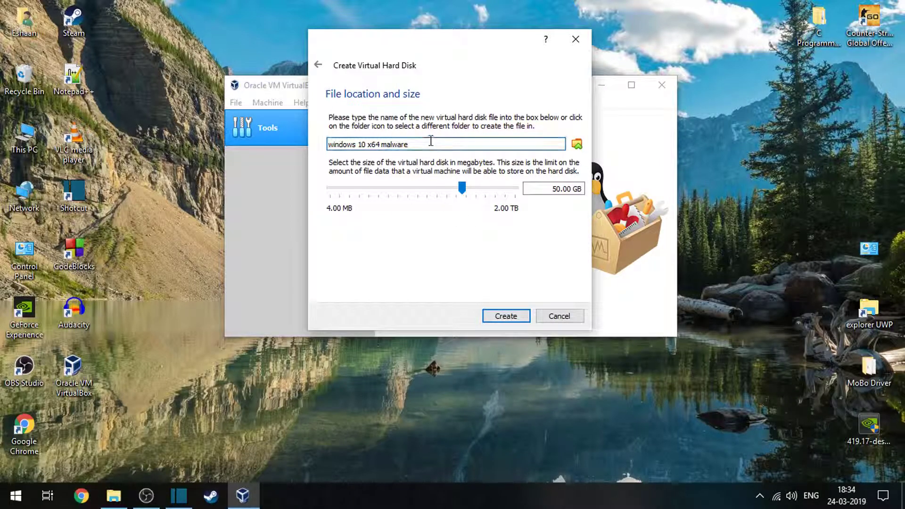
Replace the virtual hard disk's file name with "Virtual Drive 1".
drag(430, 141, 329, 126)
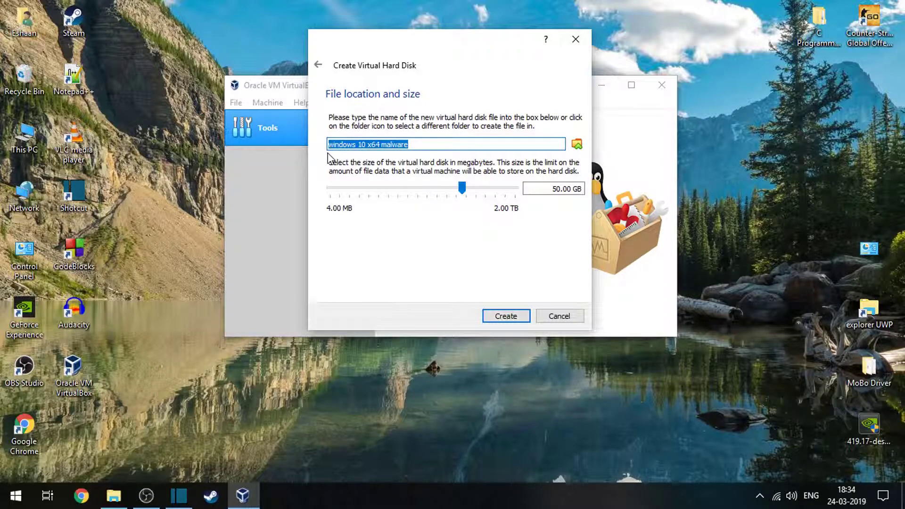
key(BackSpace)
text(Virtual Drive 1)
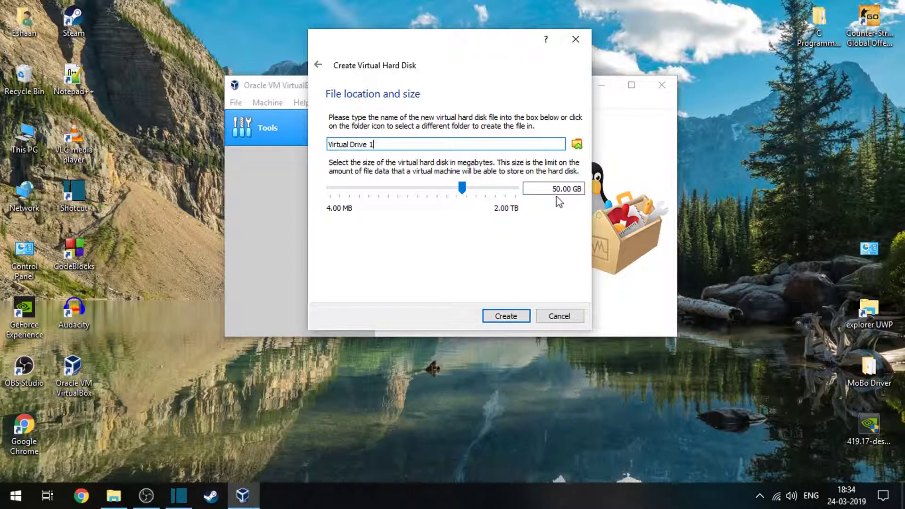
Open the location chooser for the virtual hard disk file and inspect the nested "windows 10 x64 malware" folders.
click(576, 147)
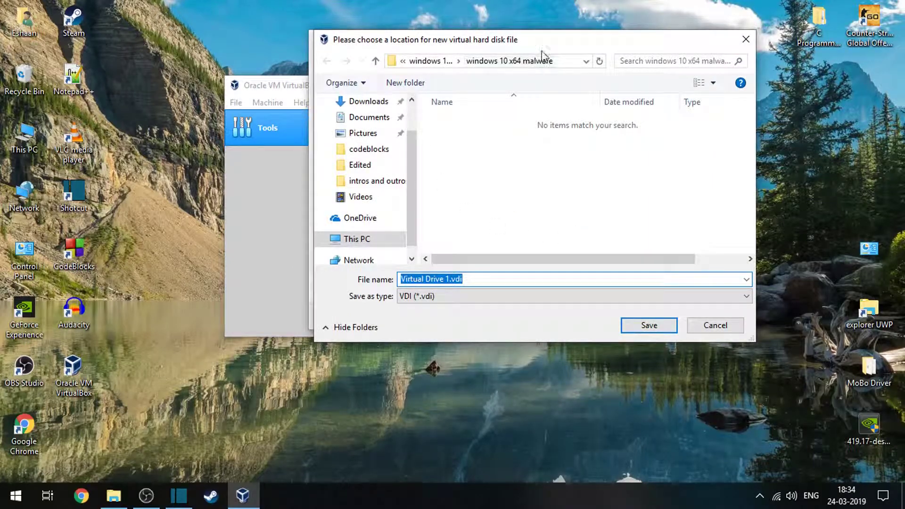
drag(555, 44, 516, 84)
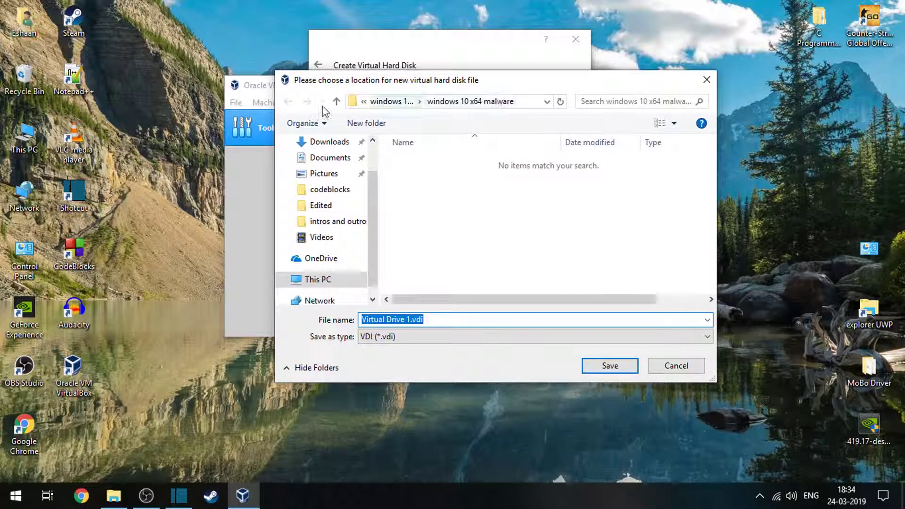
click(387, 102)
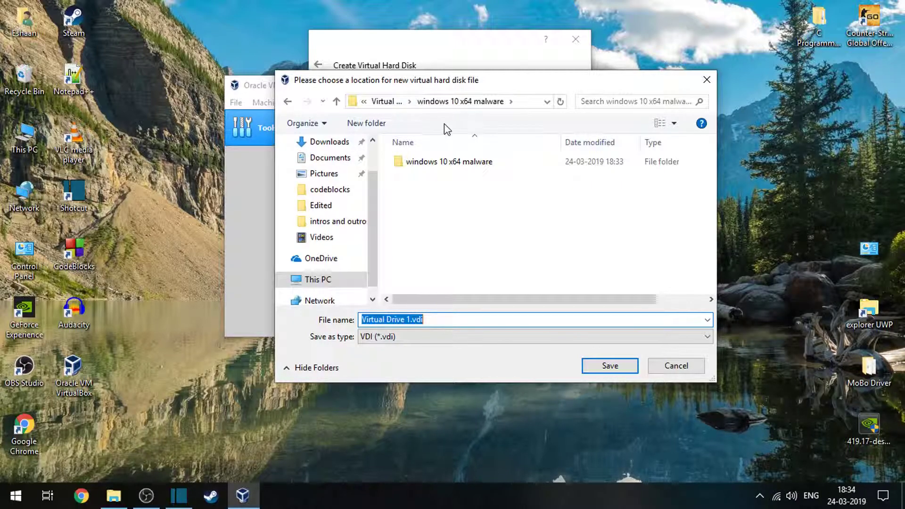
click(443, 152)
double_click(443, 153)
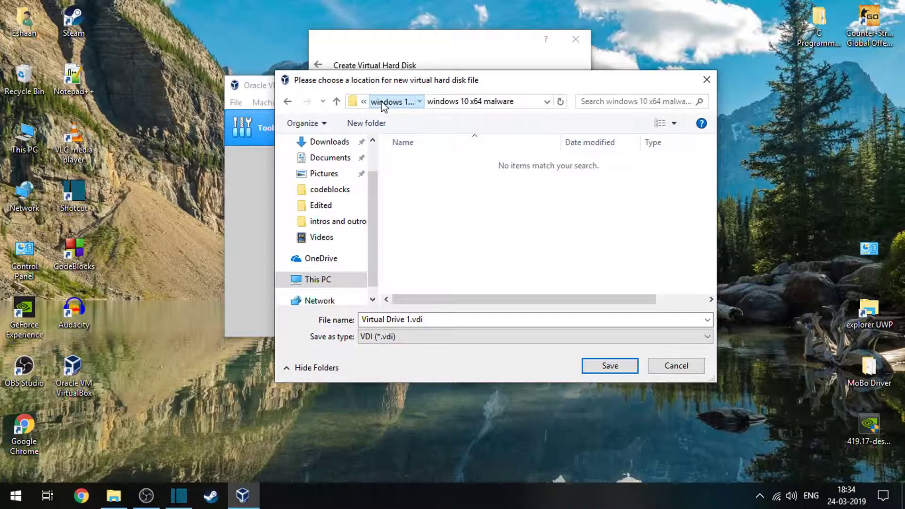
click(379, 101)
double_click(438, 161)
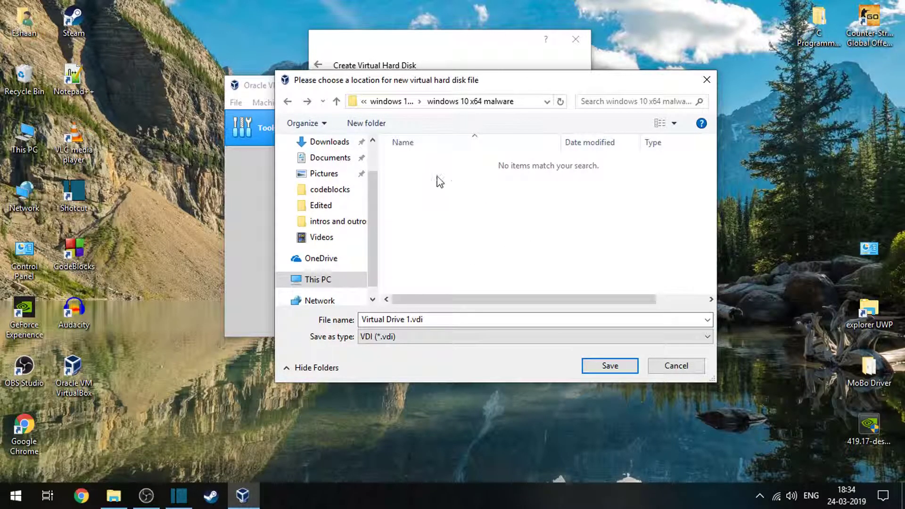
Browse to the Virtual Machines folder on Local Disk (D:) for the virtual hard disk file's location.
click(348, 281)
double_click(480, 283)
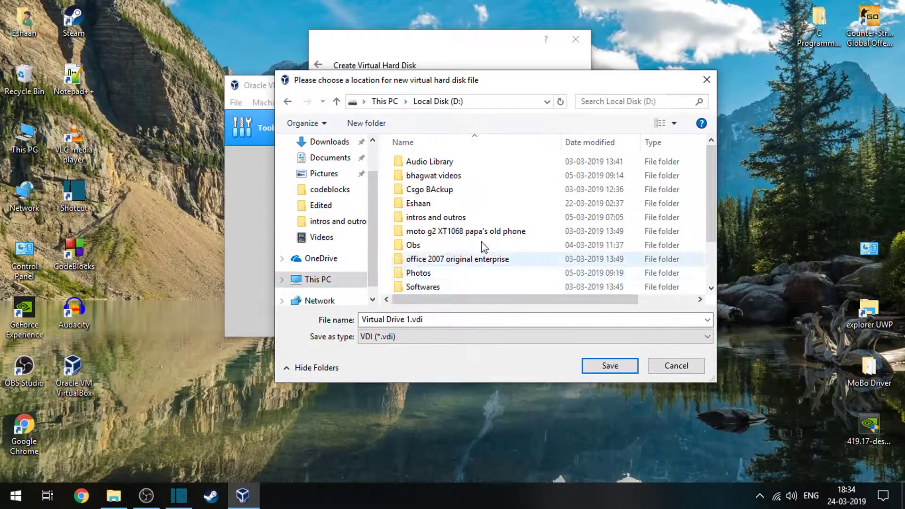
scroll(481, 282, down, 2)
right_click(385, 284)
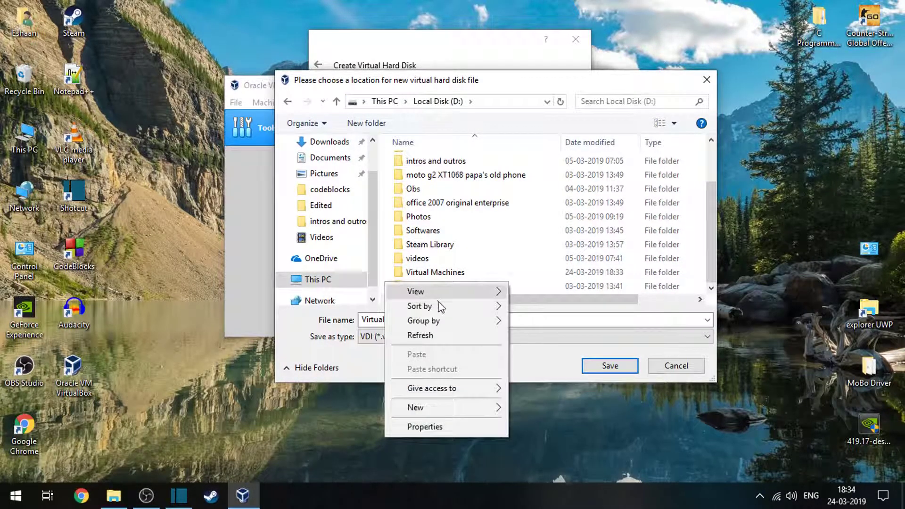
click(437, 272)
double_click(437, 273)
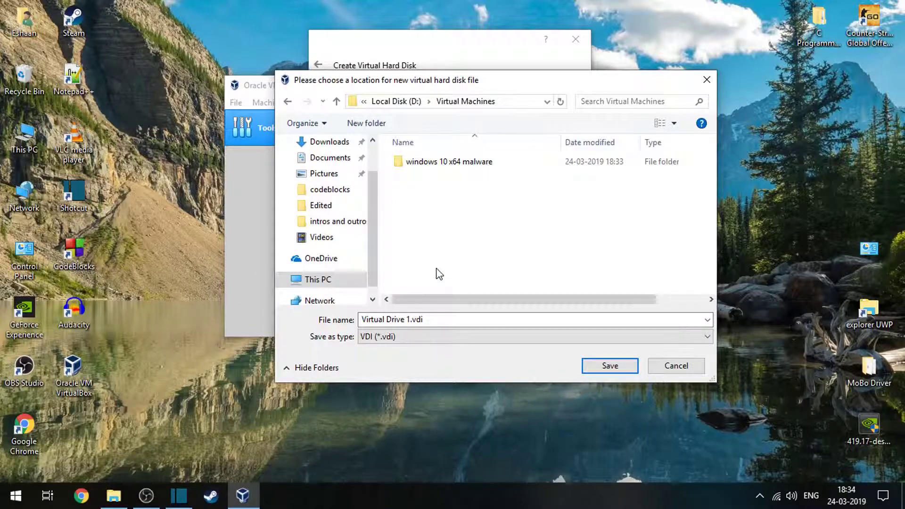
Create a folder named "virtual Hard Drives" inside the Virtual Machines folder.
right_click(449, 217)
mouse_move(535, 346)
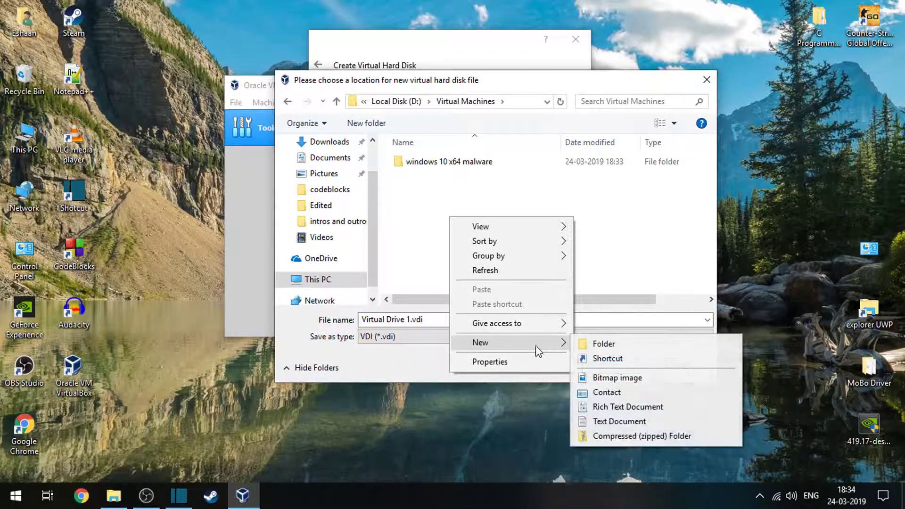
click(586, 345)
key(BackSpace)
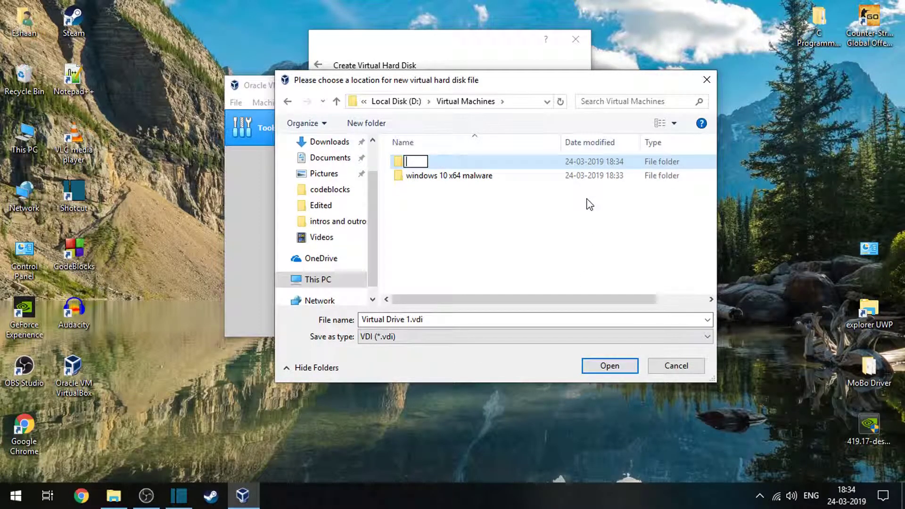
text(virtual Har)
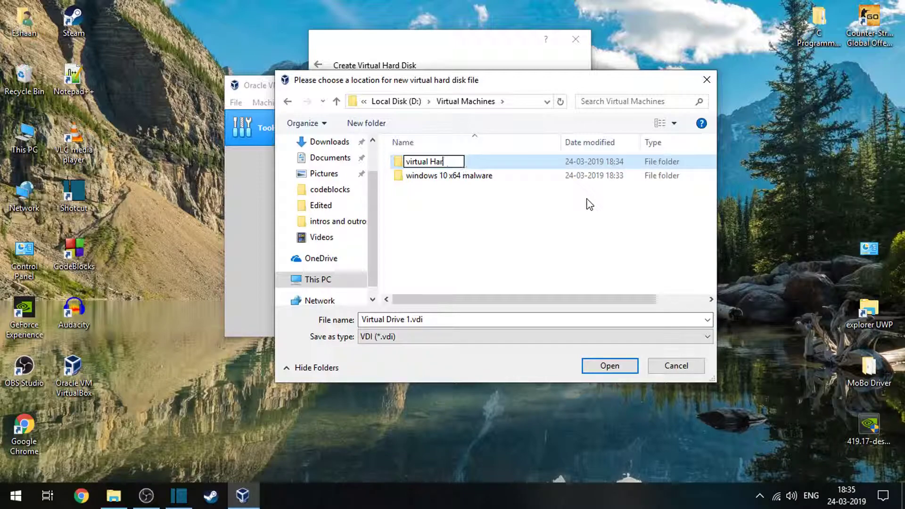
text(drd Drives)
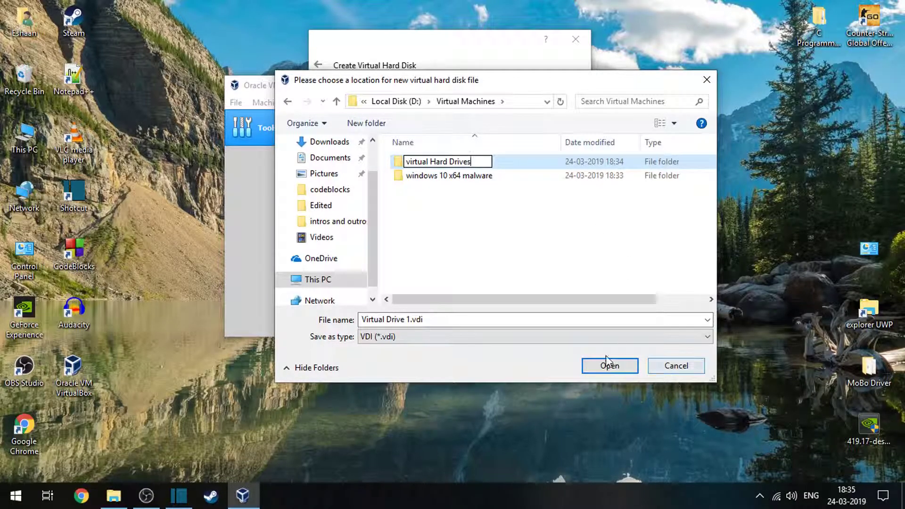
key(Return)
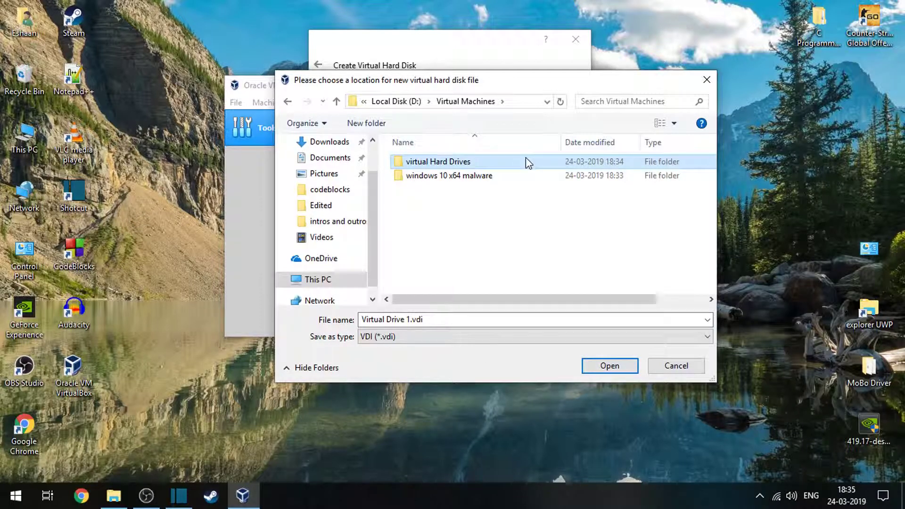
Place the disk file "Virtual Drive 1.vdi" in the "virtual Hard Drives" folder and create the 50.00 GB virtual hard disk.
double_click(528, 161)
click(609, 365)
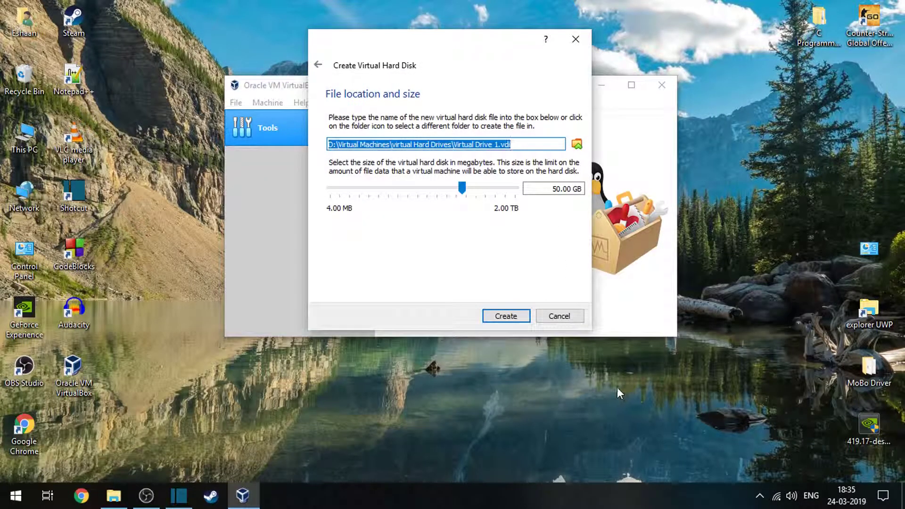
click(500, 316)
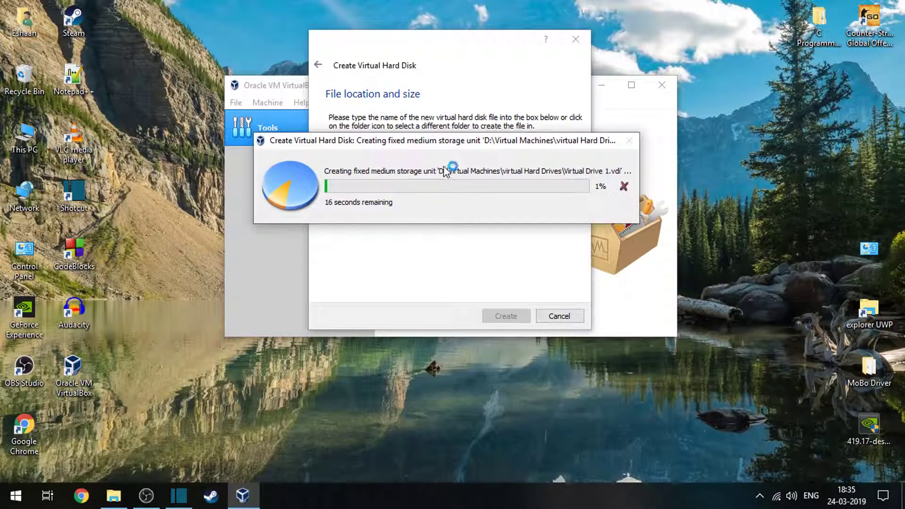
drag(444, 141, 424, 202)
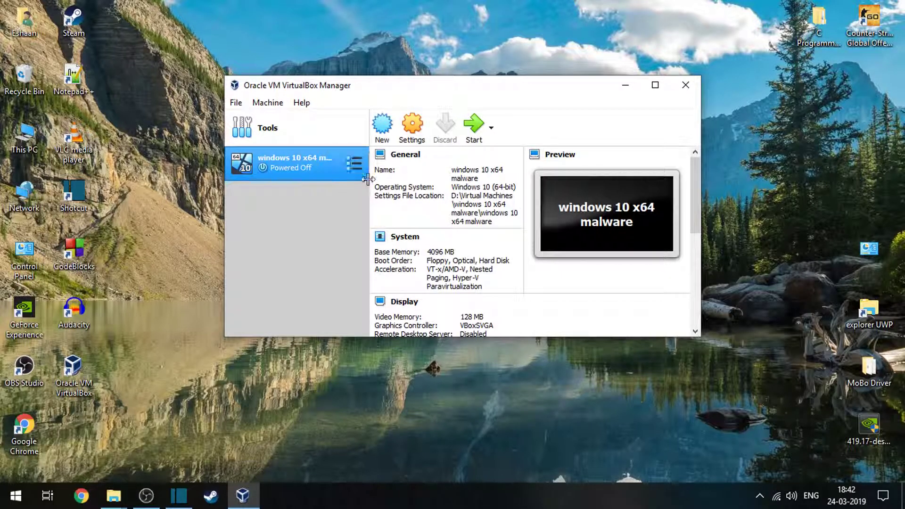
Open the settings of the "windows 10 x64 malware" virtual machine.
click(357, 163)
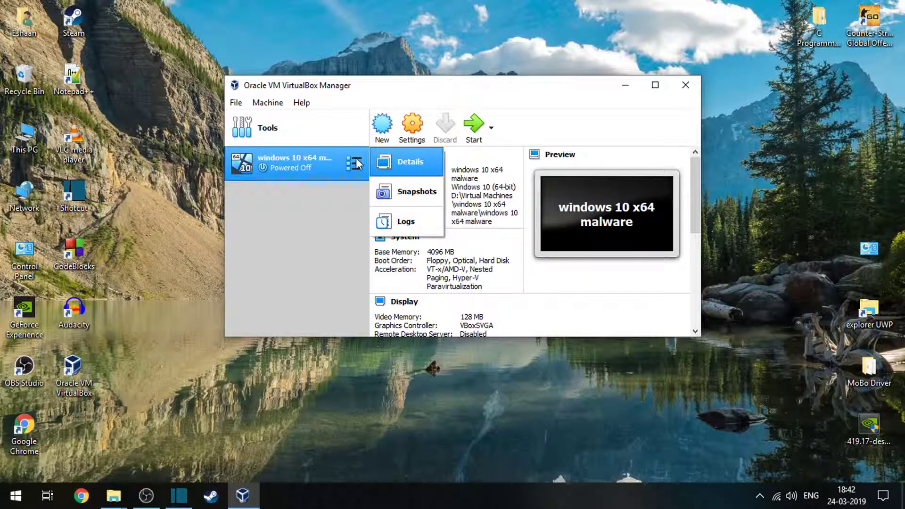
click(343, 234)
right_click(277, 166)
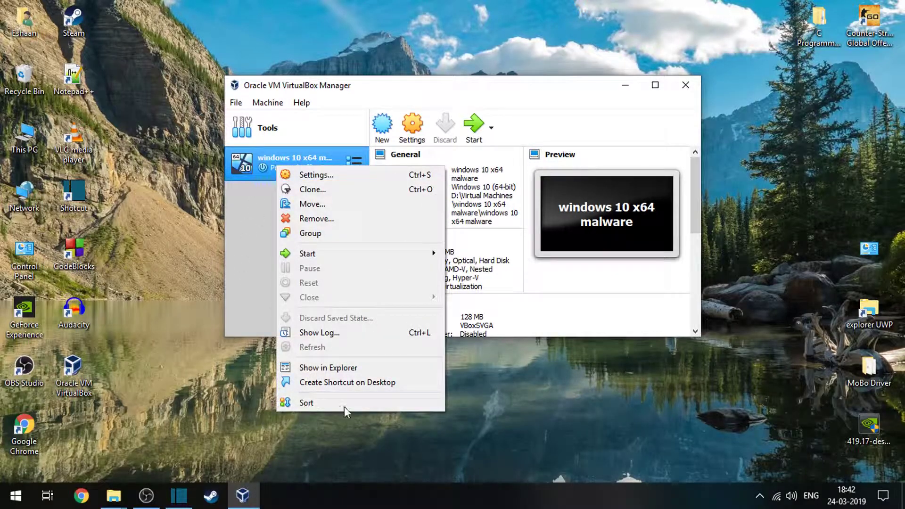
click(335, 180)
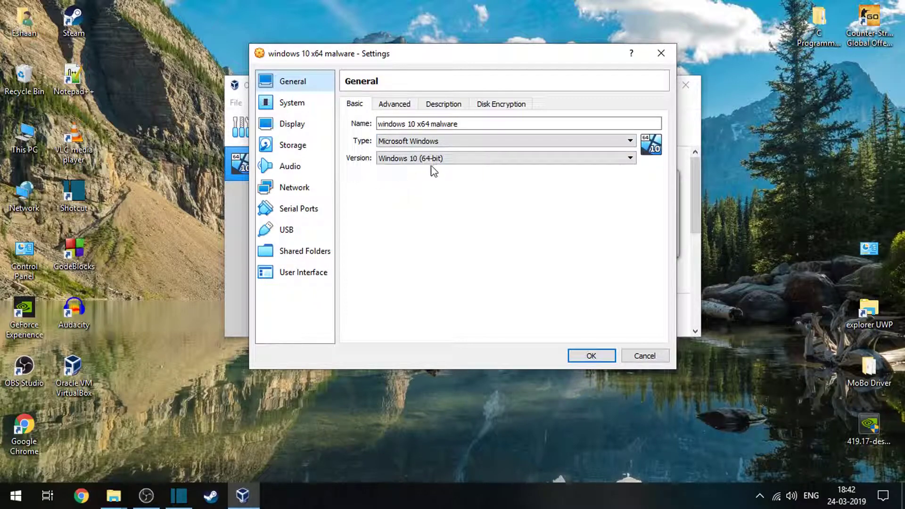
Review the virtual machine's advanced, description and disk encryption options in the General settings.
click(385, 105)
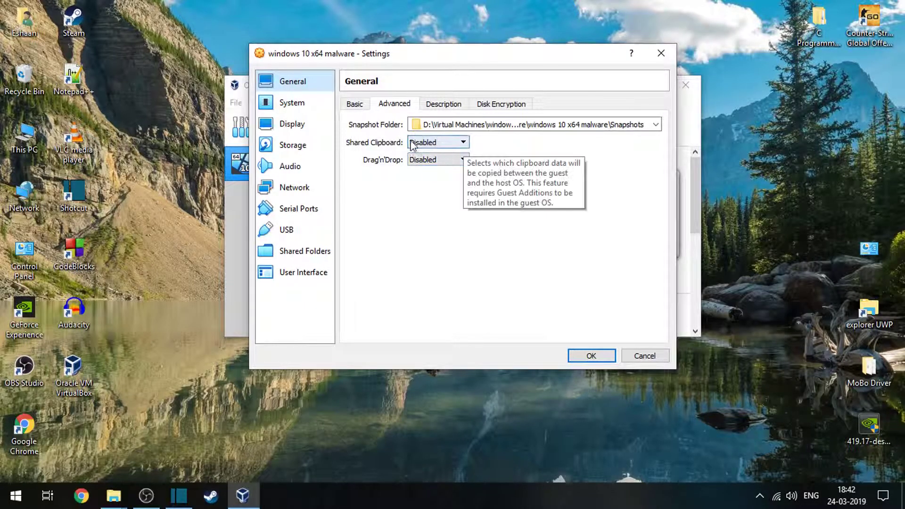
click(442, 104)
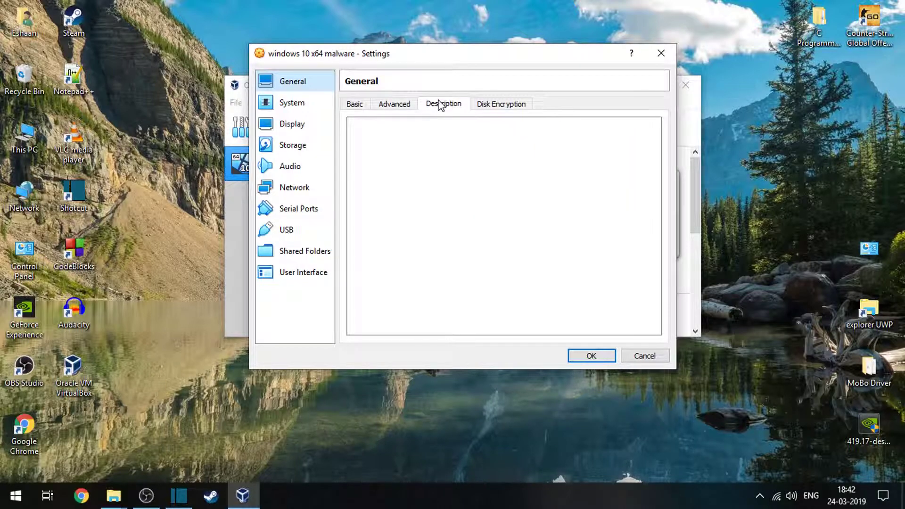
click(490, 112)
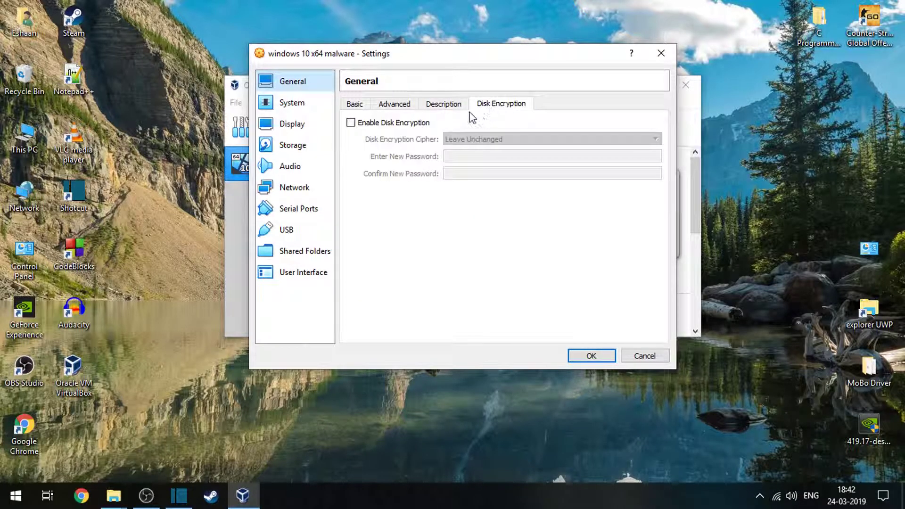
click(353, 106)
Exclude Floppy from the virtual machine's boot order in the System settings.
click(290, 103)
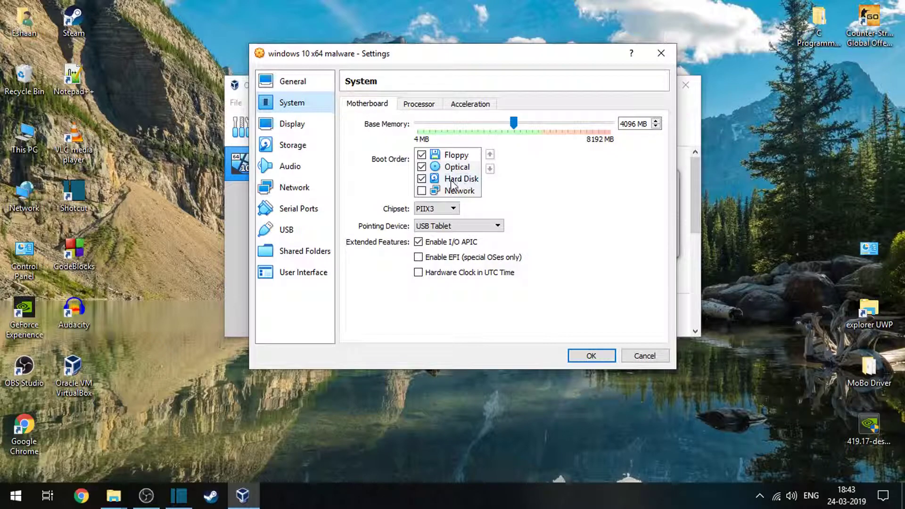
click(423, 157)
click(421, 156)
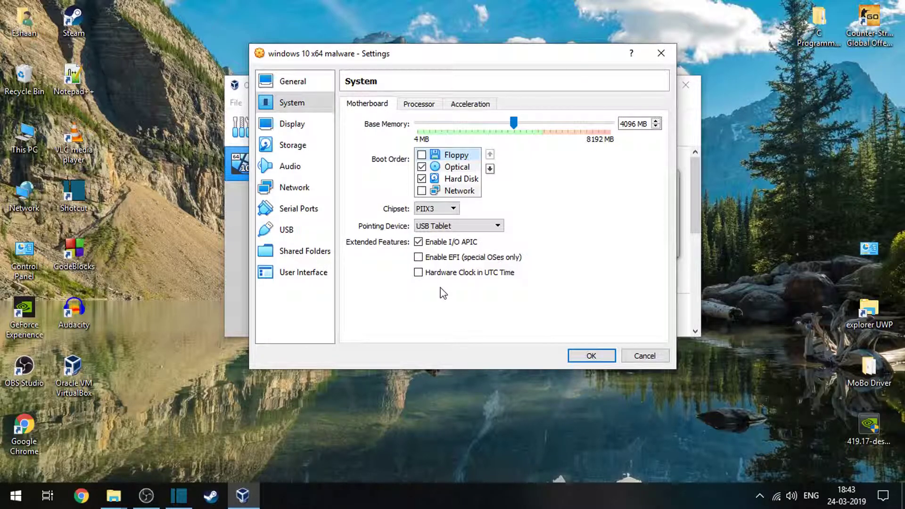
Write "petya" in a blank Notepad document and close it without saving.
click(16, 494)
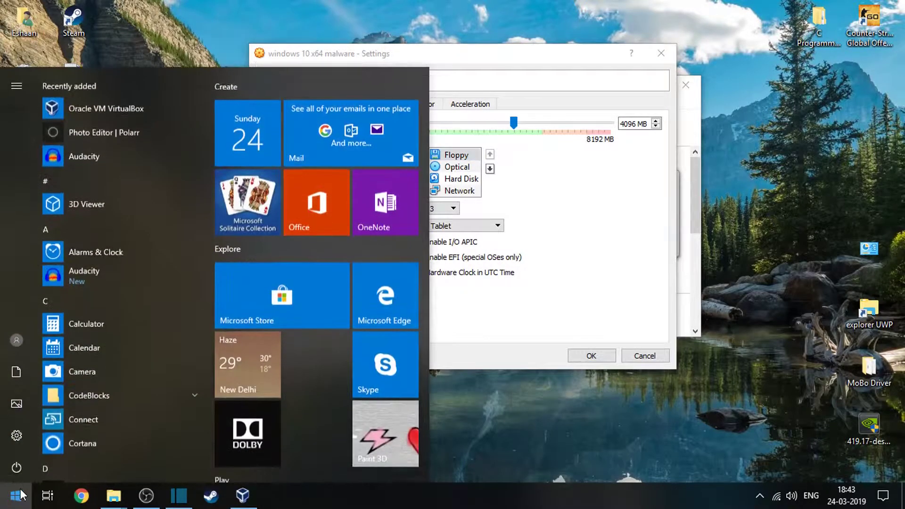
text(note)
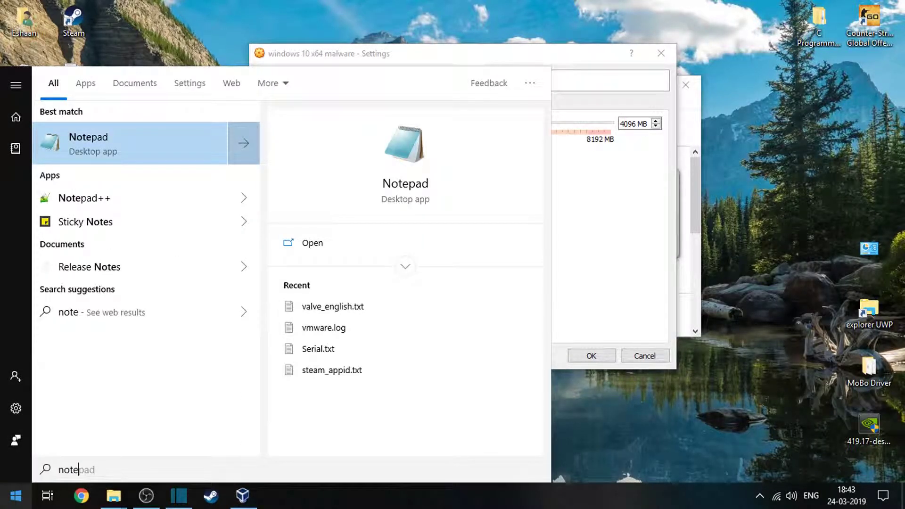
key(Return)
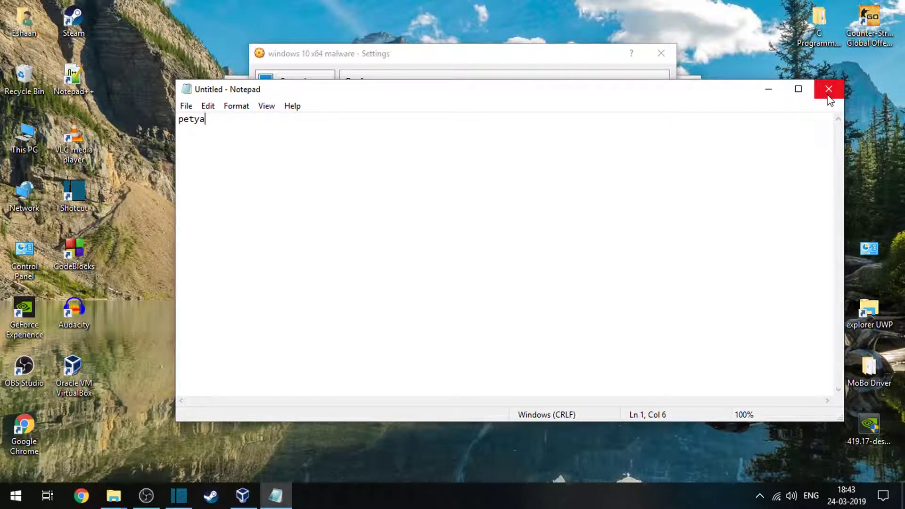
click(828, 90)
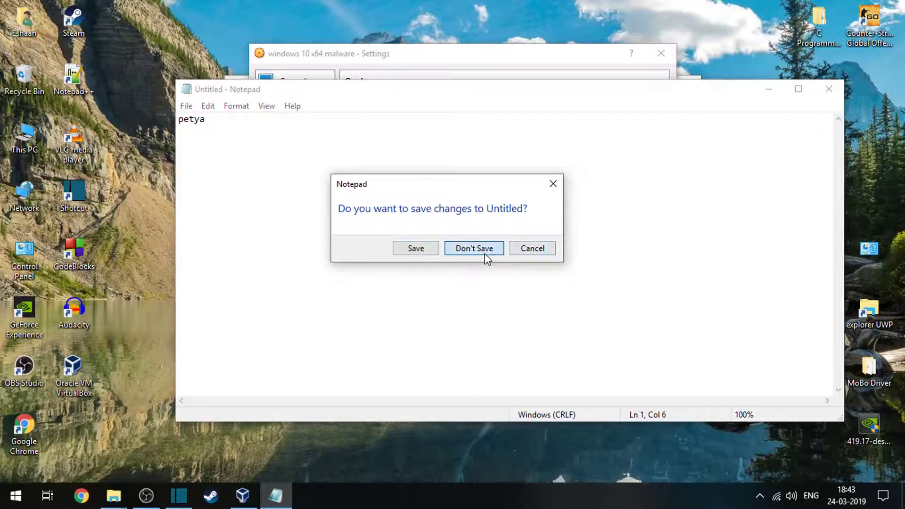
click(484, 251)
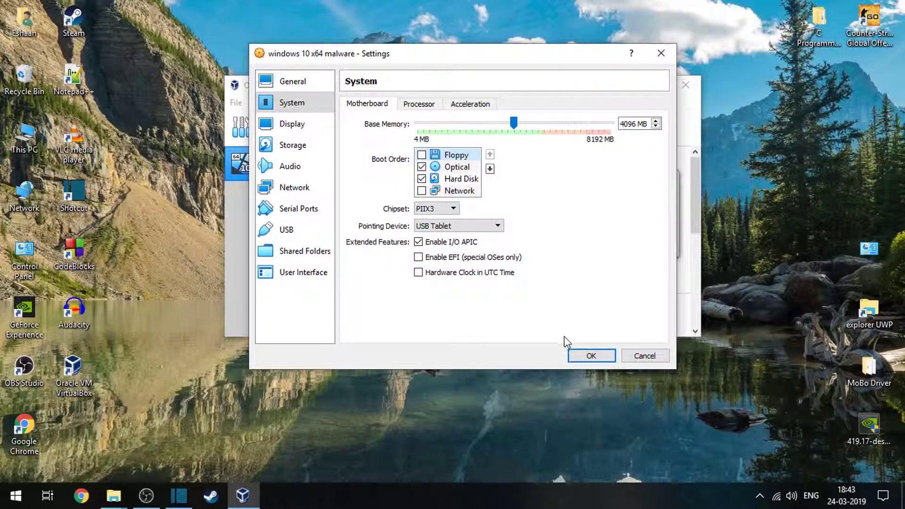
Try a processor count of 2, set it back to 1, and check the hardware virtualization options.
click(418, 104)
drag(418, 124, 509, 133)
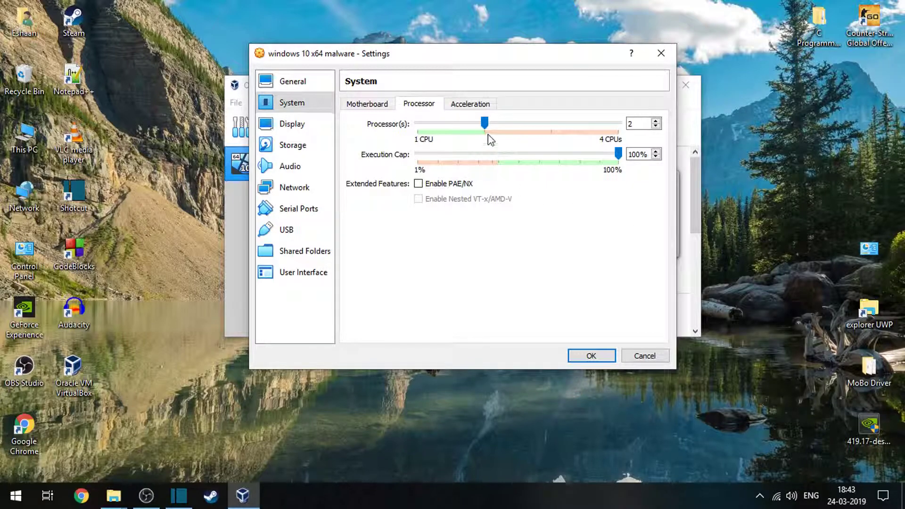
click(432, 124)
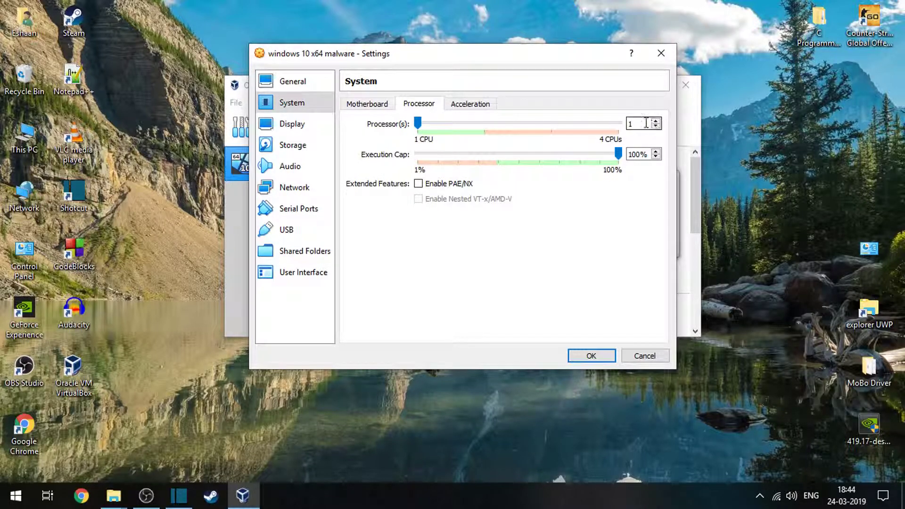
click(477, 106)
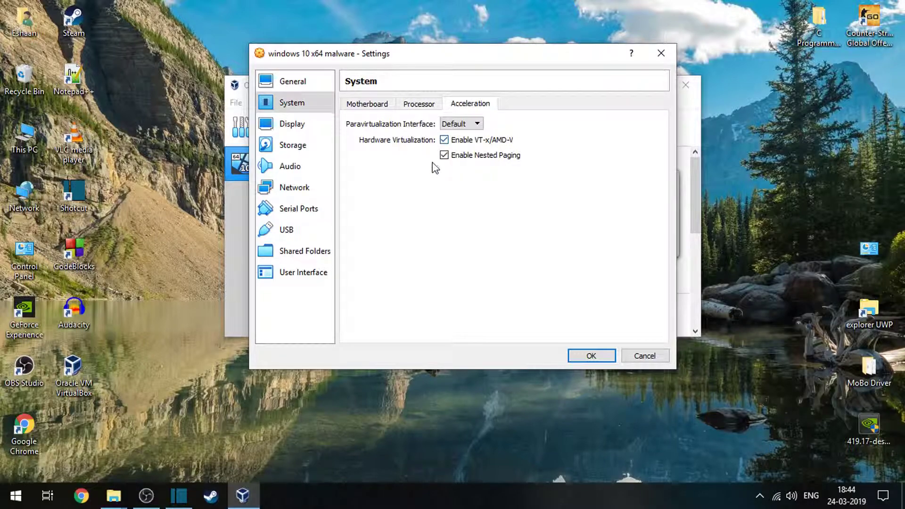
click(362, 104)
Enable 3D and 2D video acceleration for the virtual machine's display and set its video memory to 256 MB.
click(292, 123)
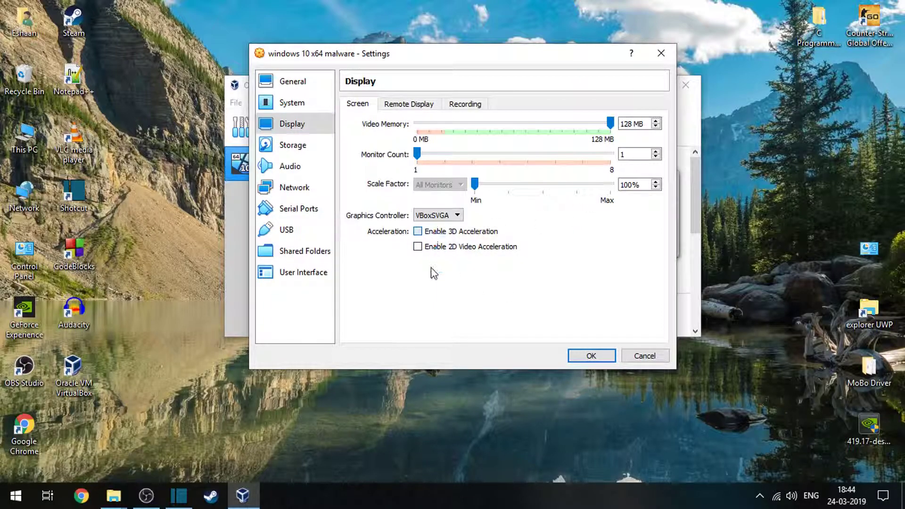
click(418, 231)
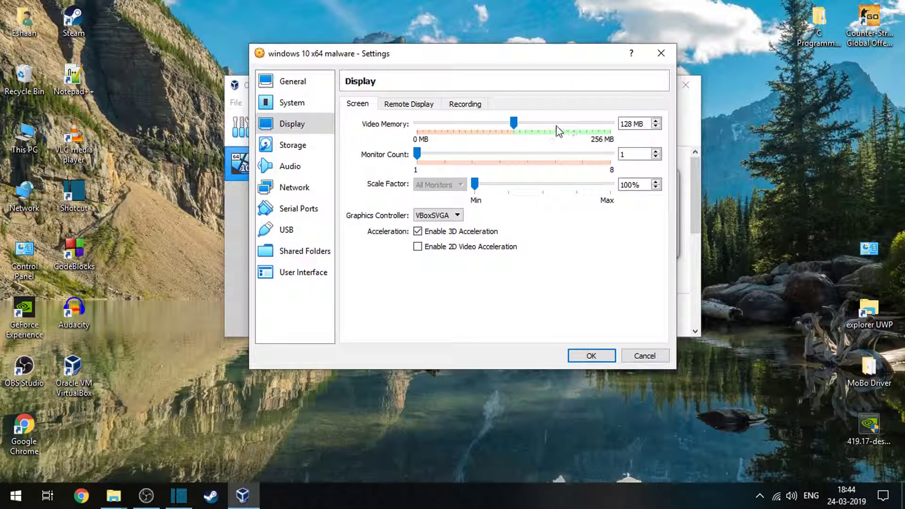
drag(515, 122, 610, 123)
click(417, 245)
click(293, 144)
click(292, 123)
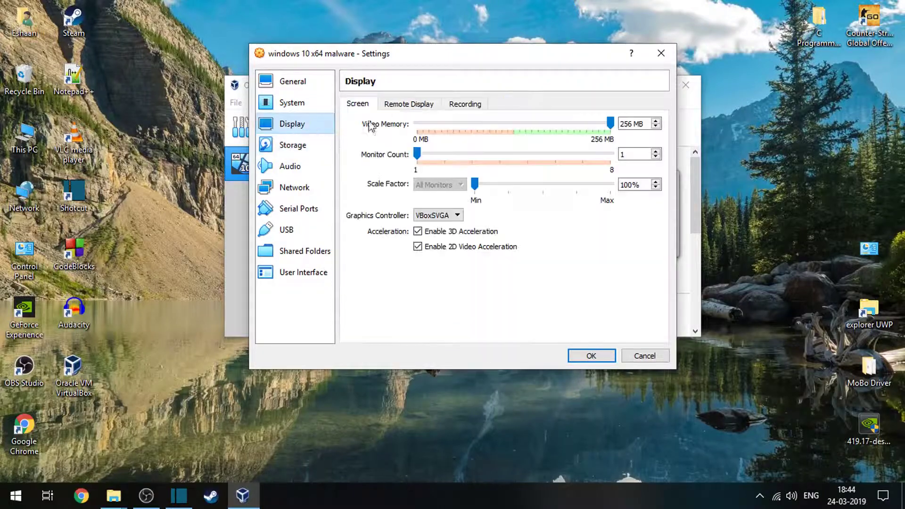
Review the remote display, recording, storage and audio settings, including the available audio controllers.
click(426, 107)
click(471, 104)
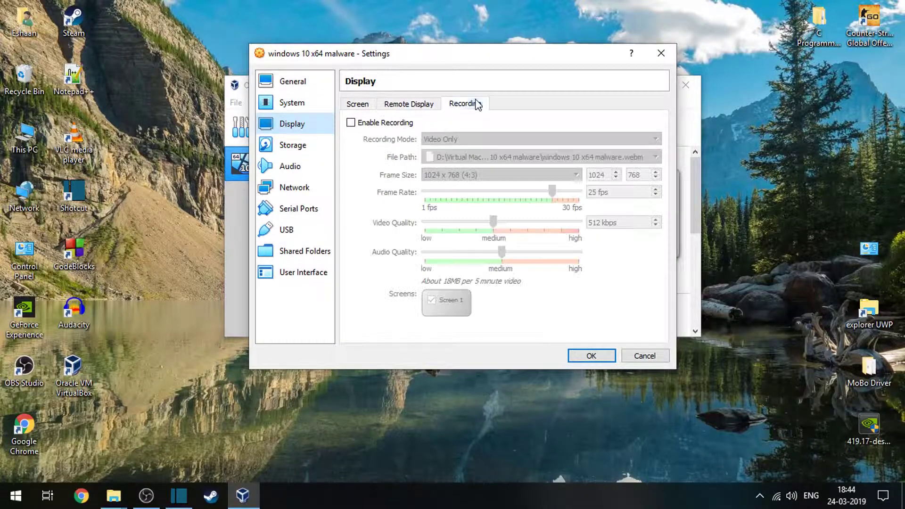
click(357, 104)
click(292, 145)
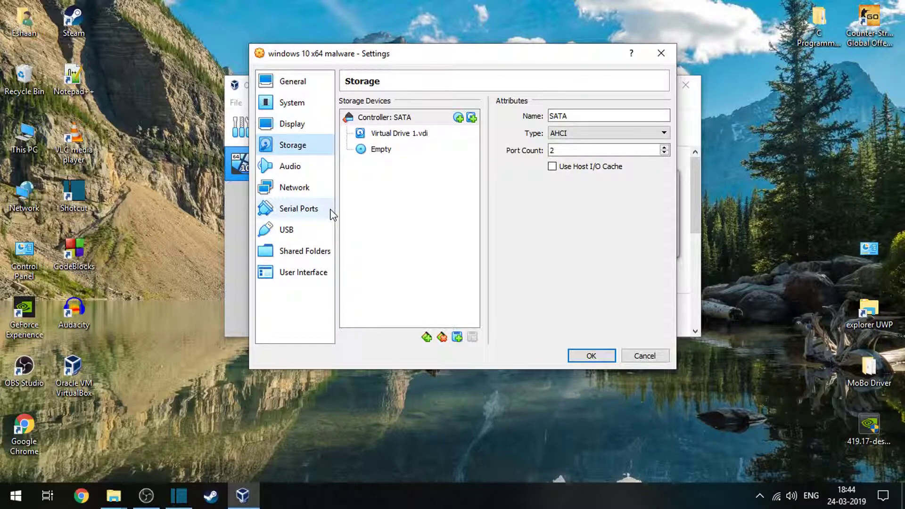
click(288, 167)
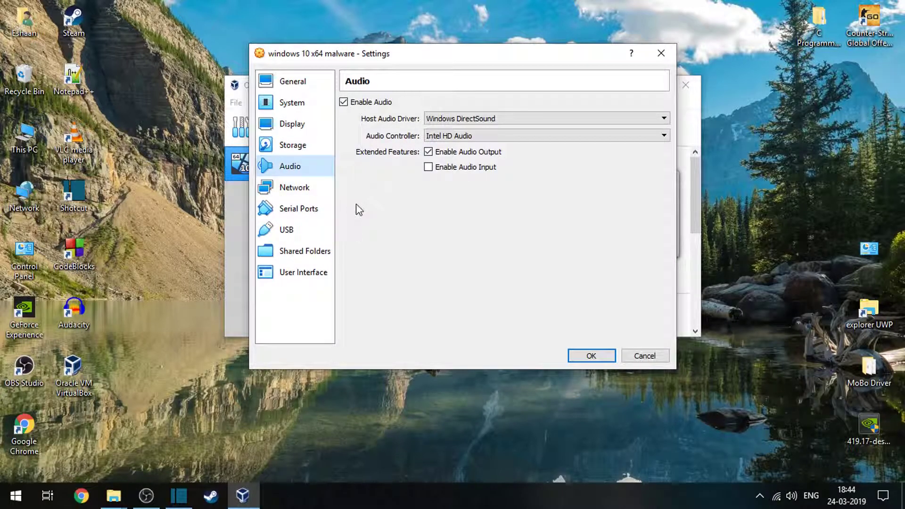
click(486, 136)
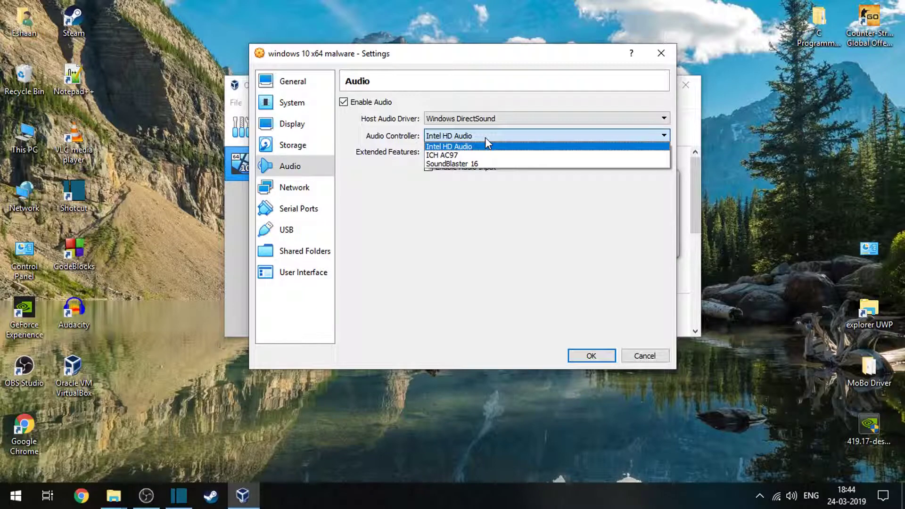
click(485, 137)
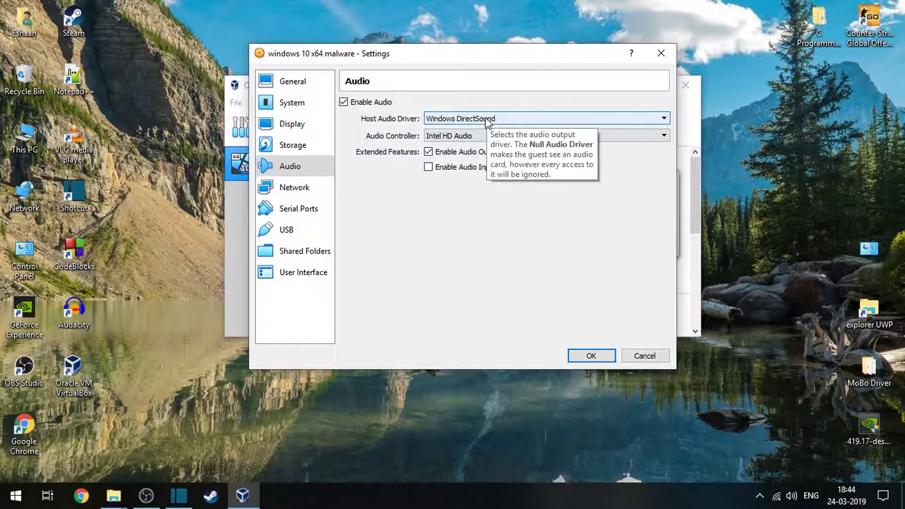
Disable network adapter 1 and the USB controller for the virtual machine.
click(288, 187)
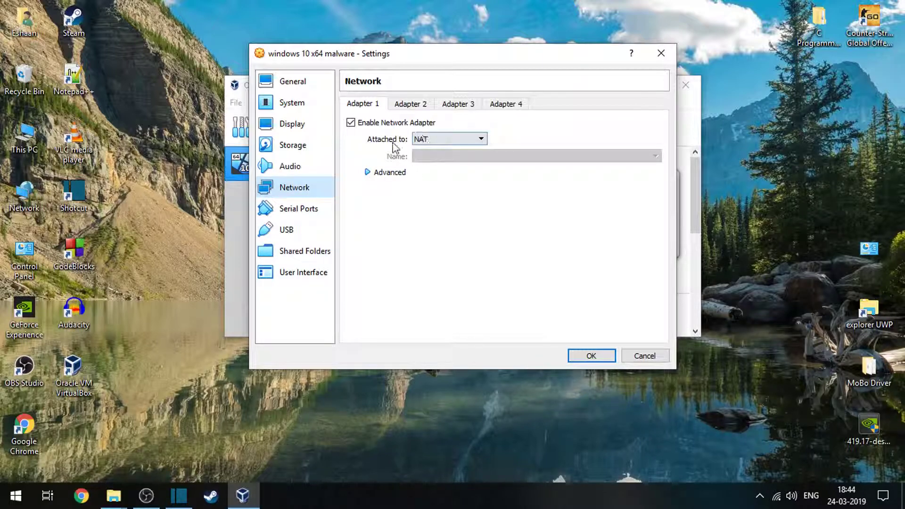
click(357, 126)
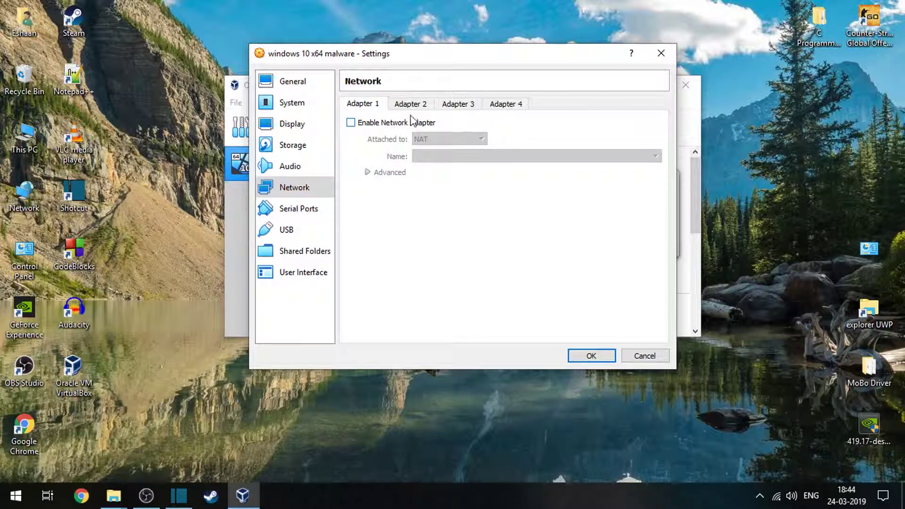
click(310, 207)
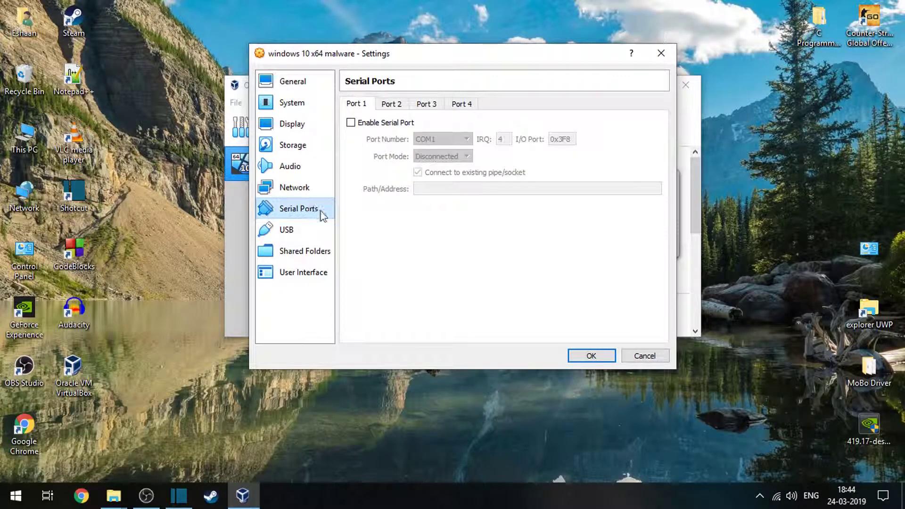
click(306, 237)
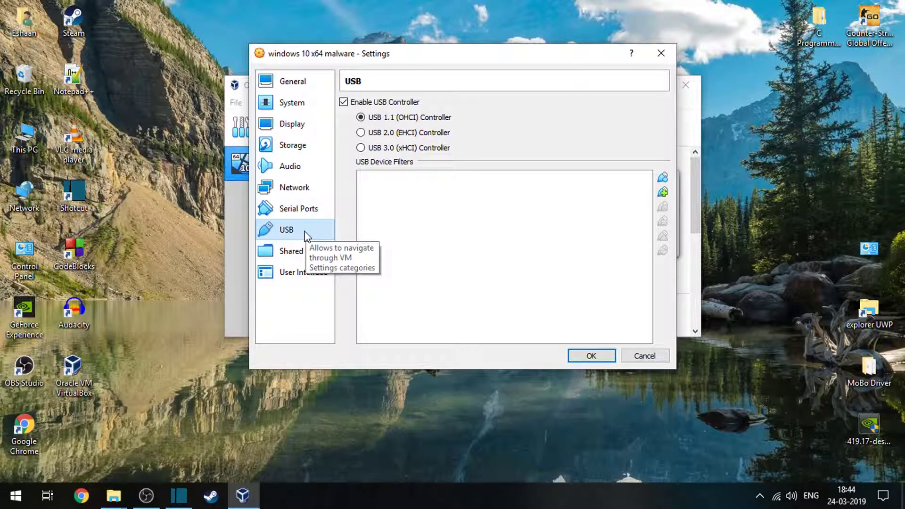
click(364, 103)
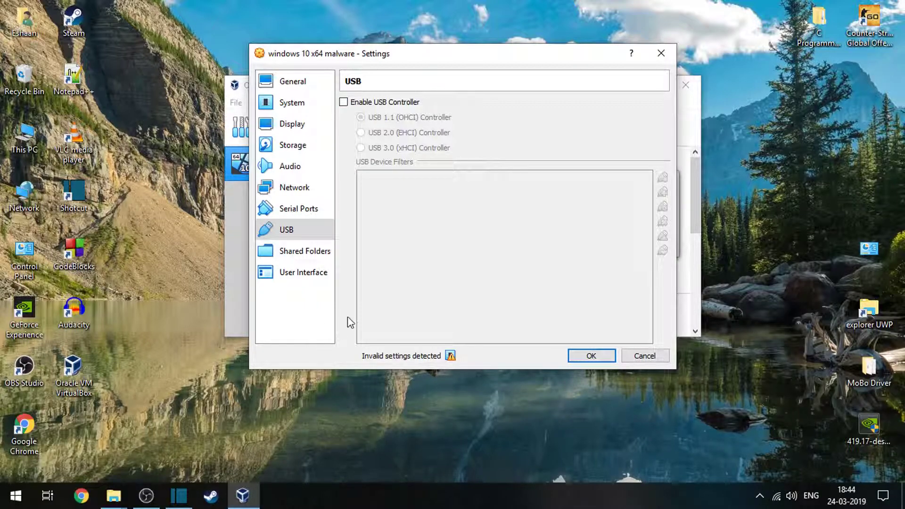
Begin adding a new shared folder to the virtual machine and move the Add Share dialog aside.
click(308, 253)
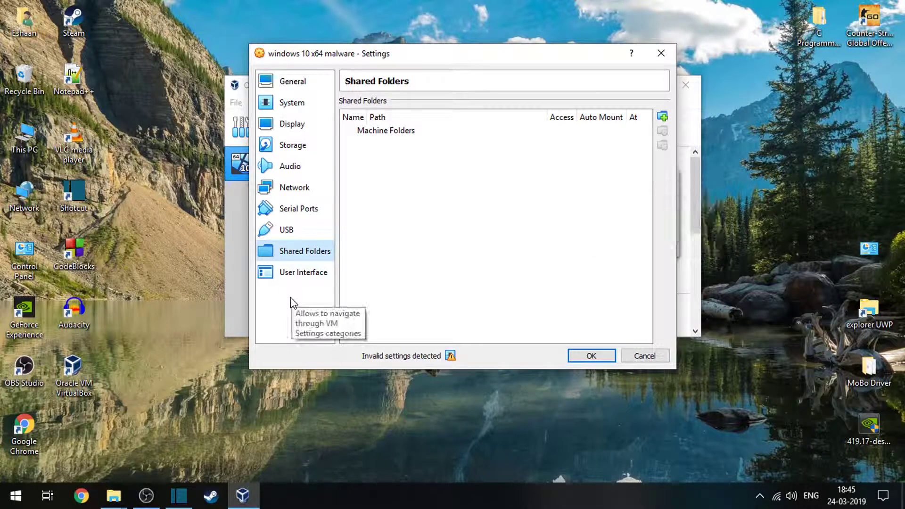
click(662, 117)
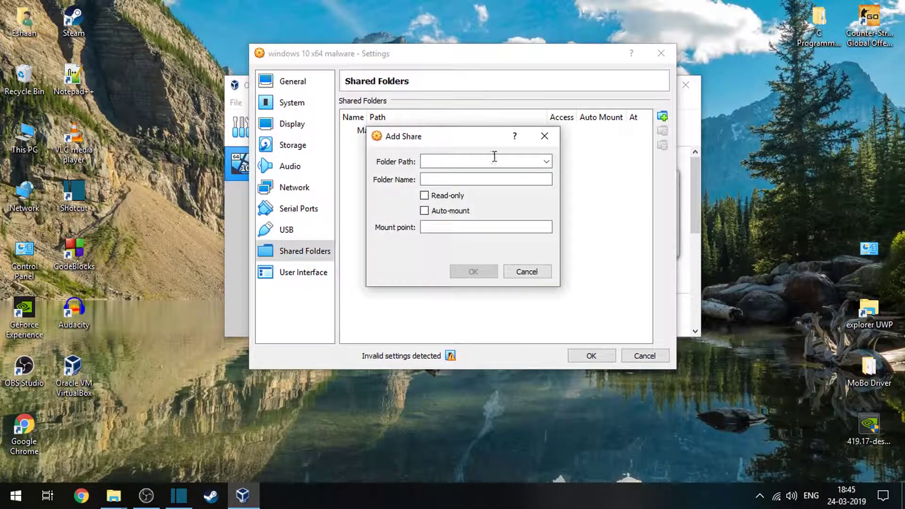
drag(424, 142, 272, 103)
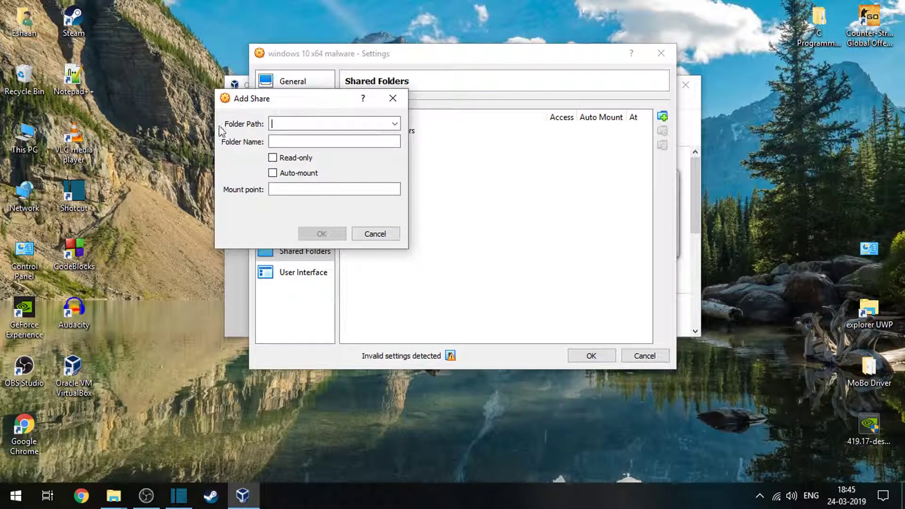
Create a folder named "Shared Folders" inside the Virtual Machines folder on Local Disk (D:) in File Explorer.
double_click(30, 151)
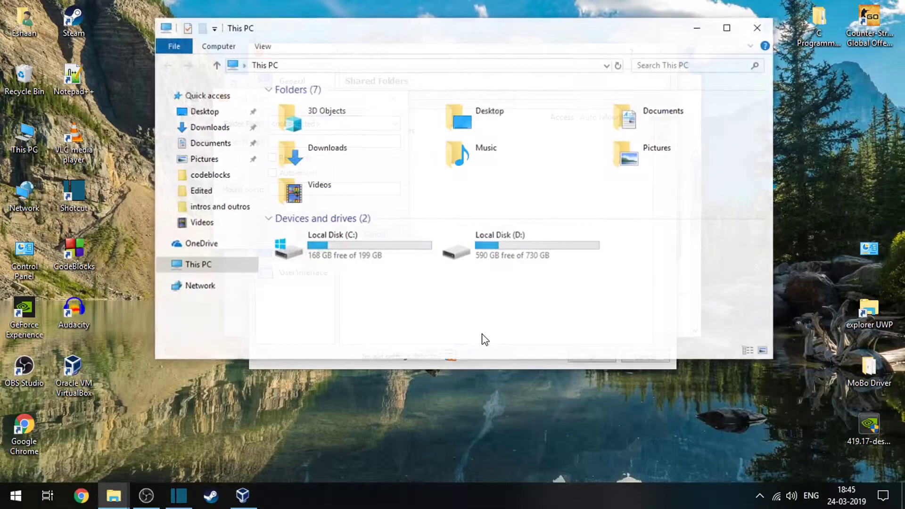
double_click(520, 259)
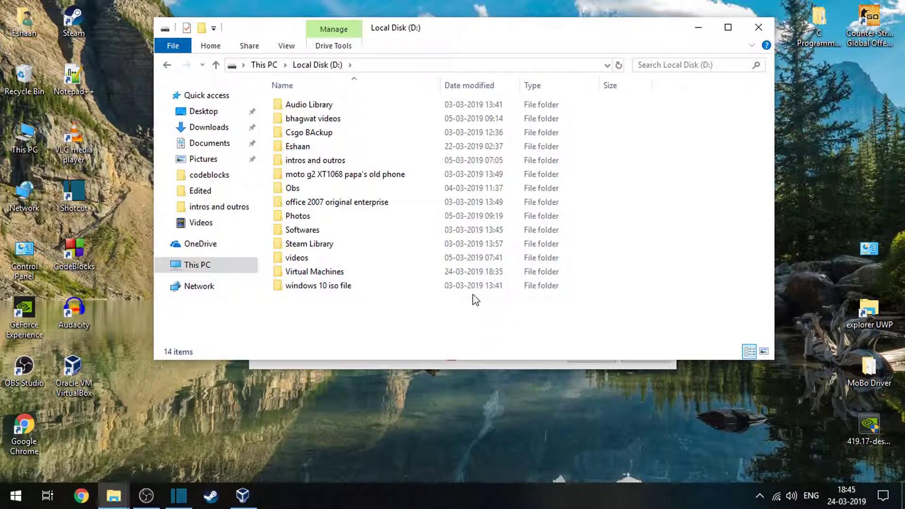
double_click(367, 271)
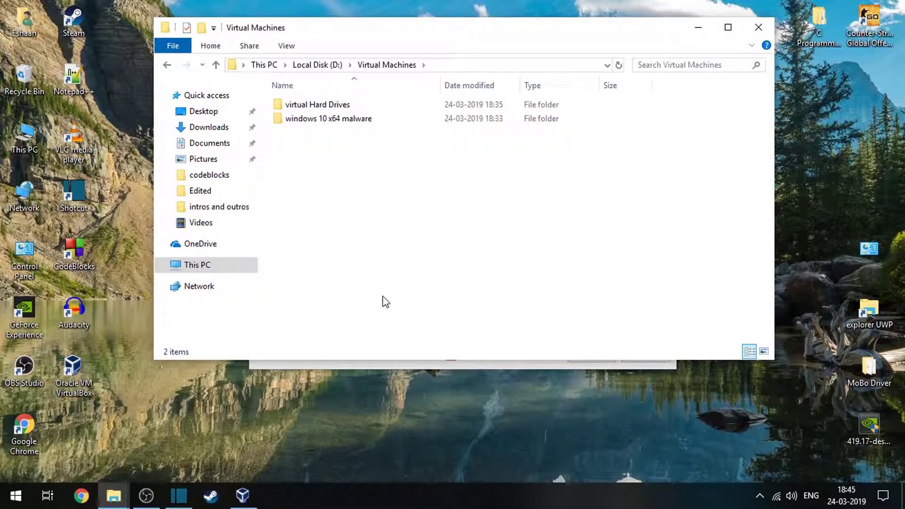
right_click(359, 156)
mouse_move(486, 312)
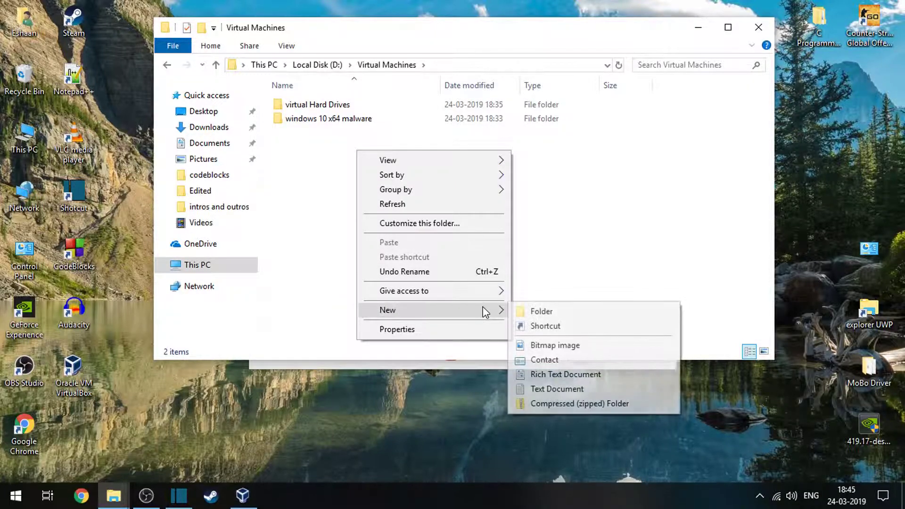
click(585, 311)
text(shared )
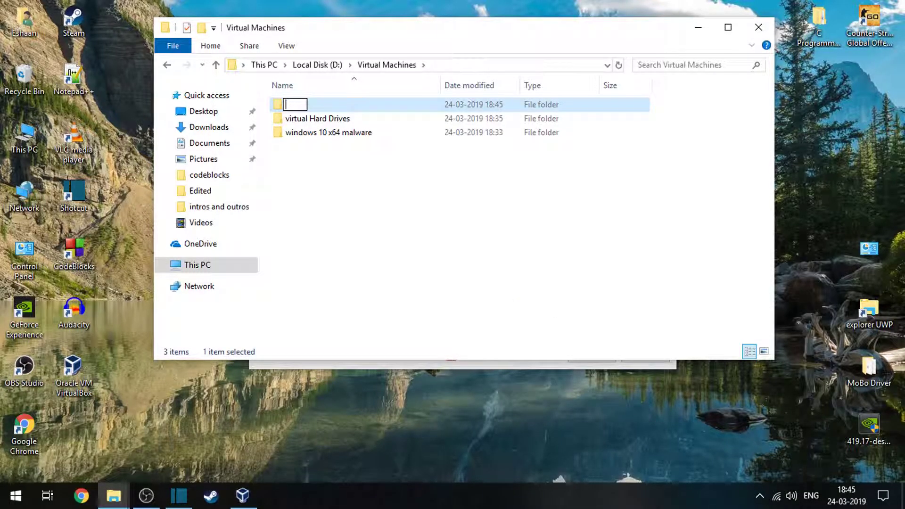
text(Folders)
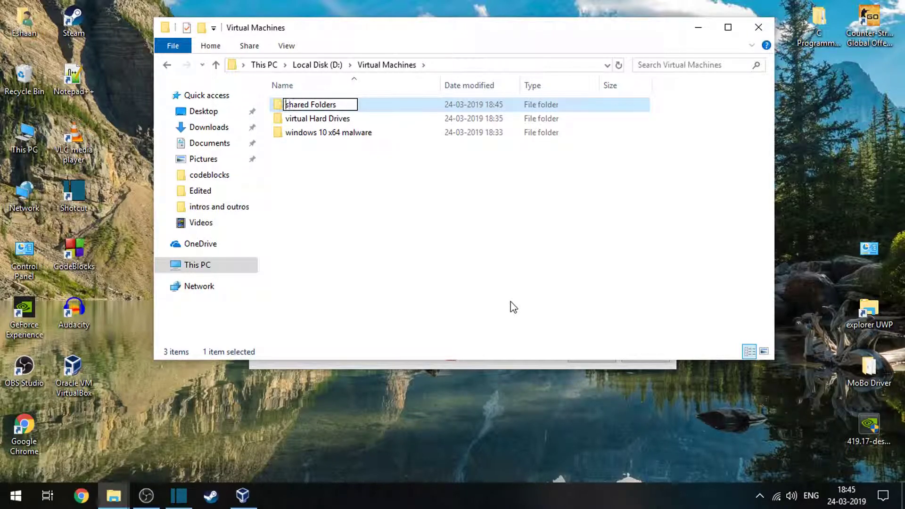
key(BackSpace)
text(S)
key(Return)
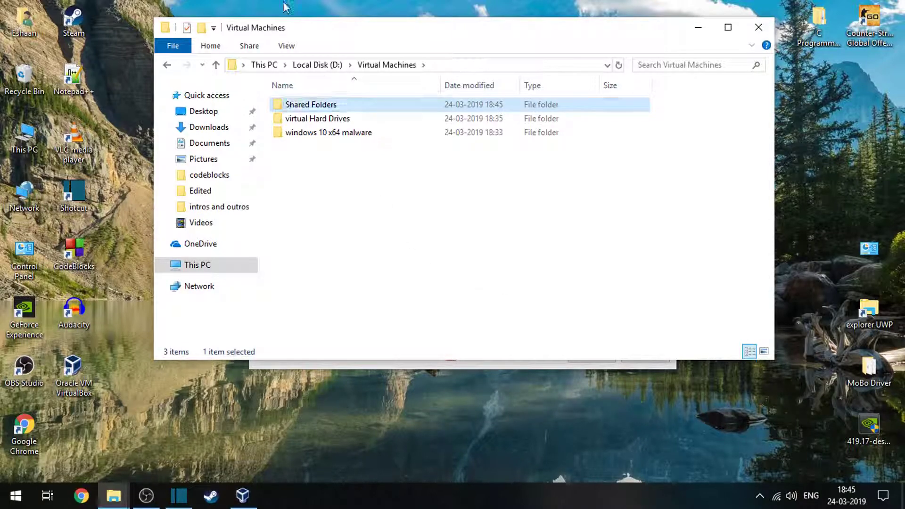
Back in VirtualBox, enable the Read-only and Auto-mount options for the new share.
drag(363, 22, 365, 284)
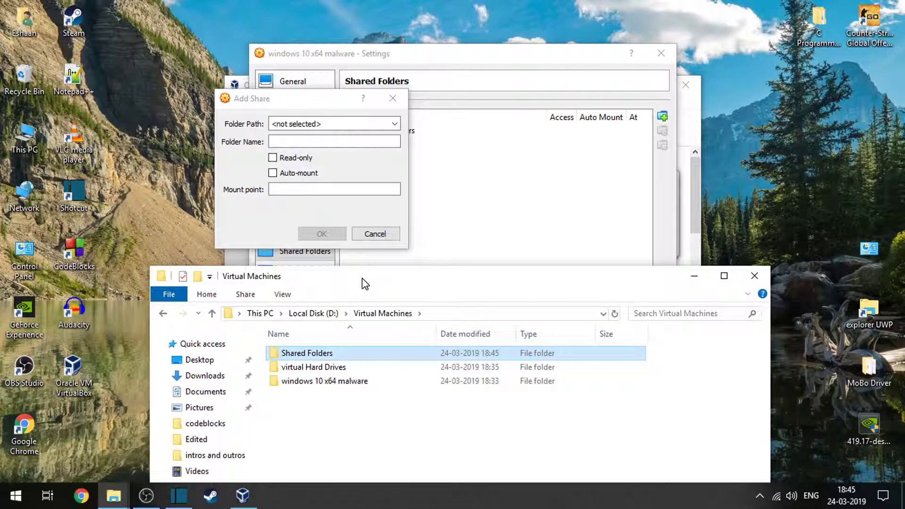
click(301, 161)
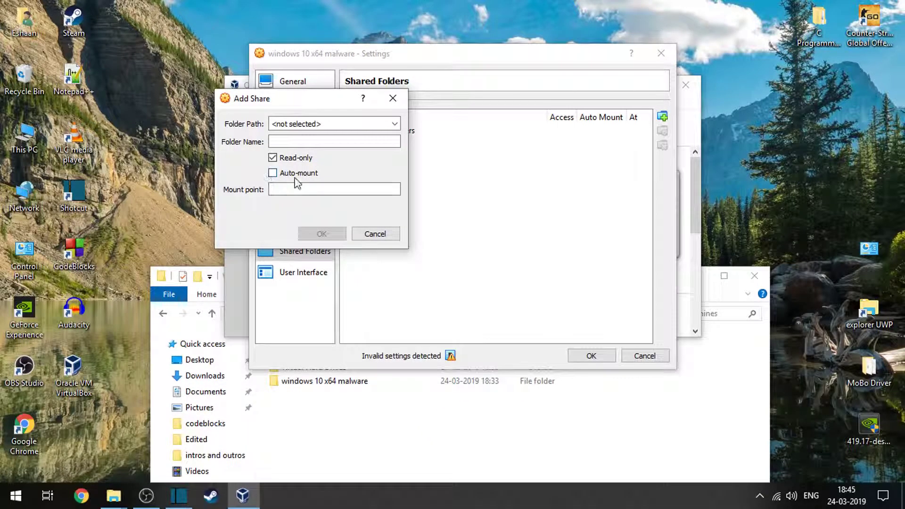
click(297, 174)
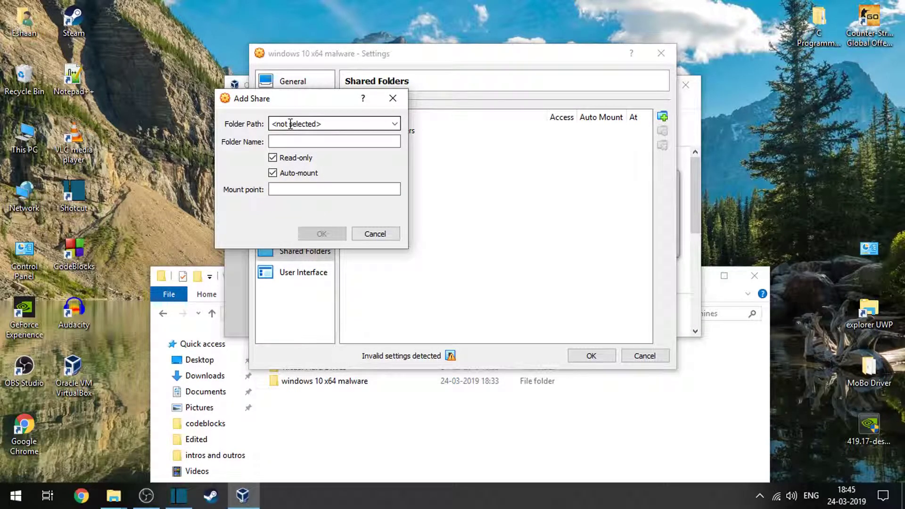
Set the share's folder path to D:\Virtual Machines\Shared Folders.
click(383, 124)
click(348, 146)
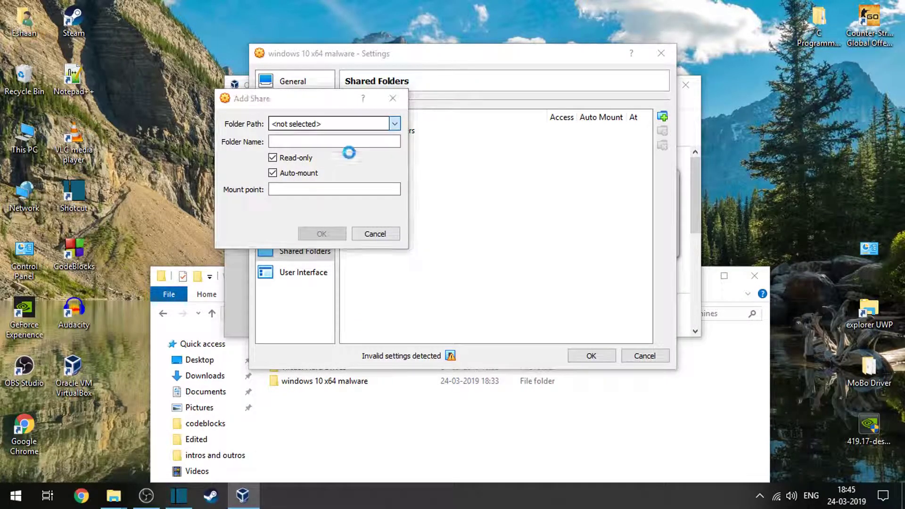
scroll(273, 358, down, 1)
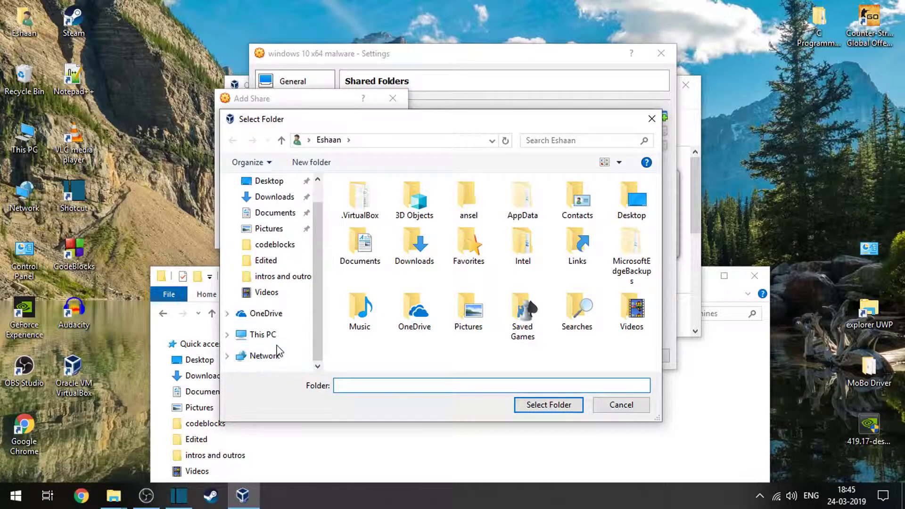
scroll(288, 271, up, 1)
scroll(285, 283, down, 1)
click(264, 334)
double_click(420, 345)
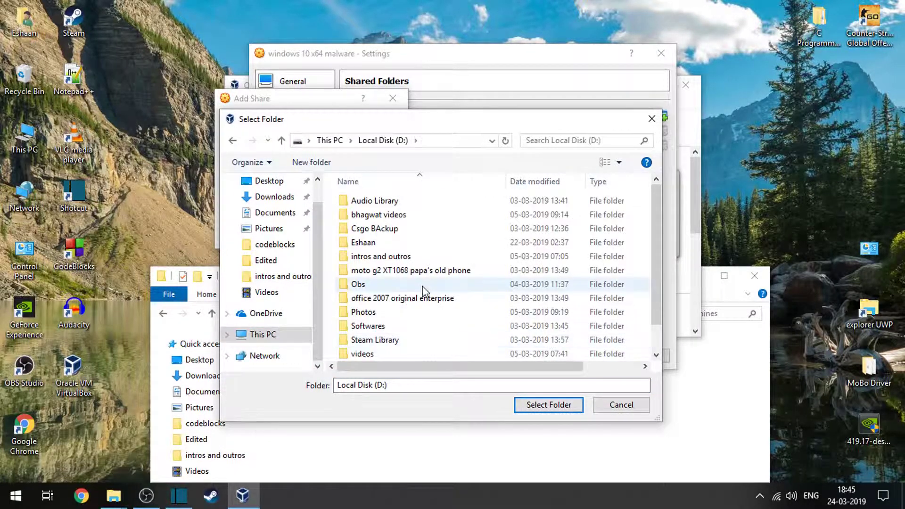
scroll(422, 287, down, 1)
double_click(403, 341)
double_click(400, 202)
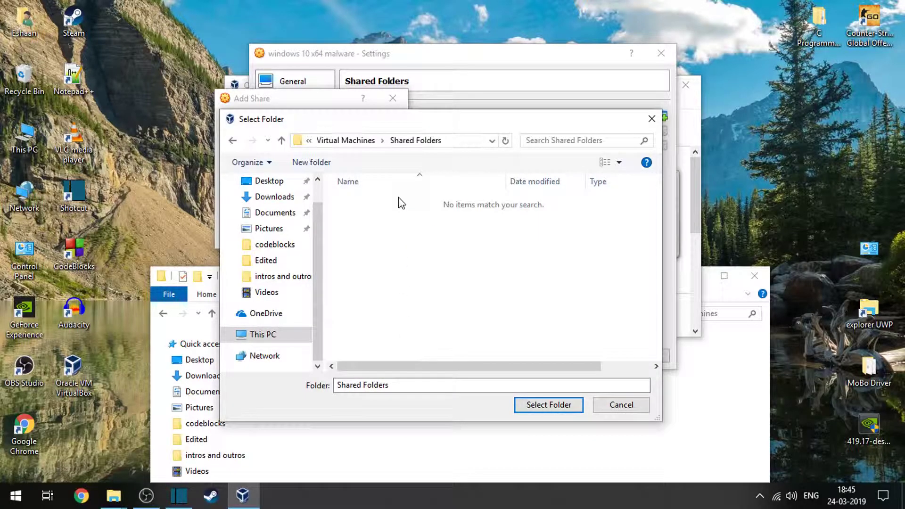
click(546, 406)
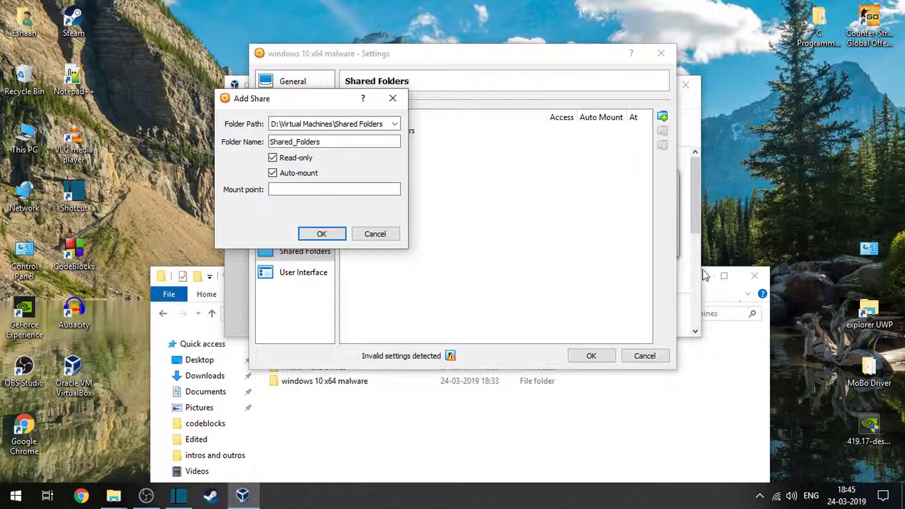
click(220, 284)
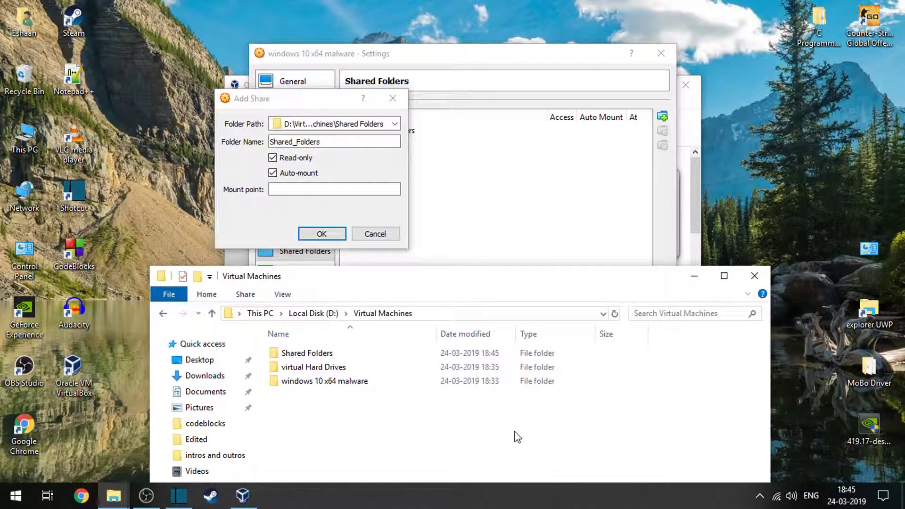
right_click(371, 356)
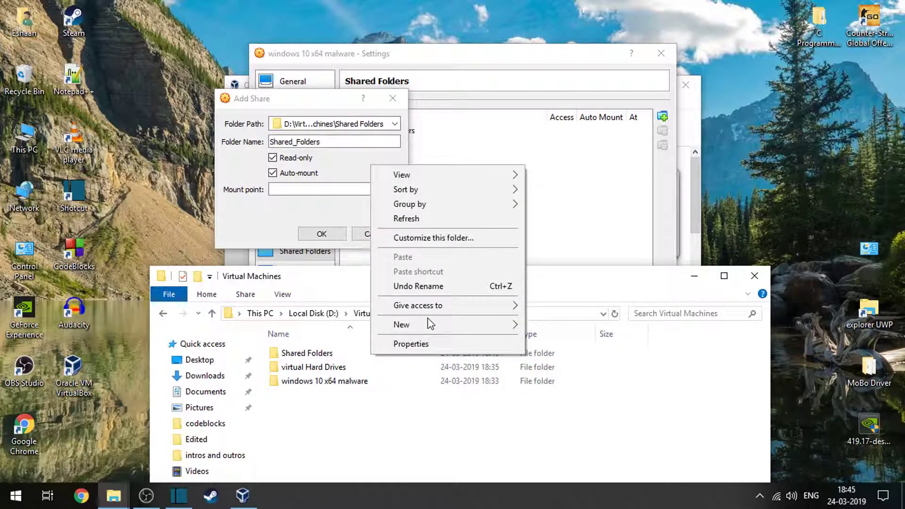
mouse_move(425, 323)
click(571, 321)
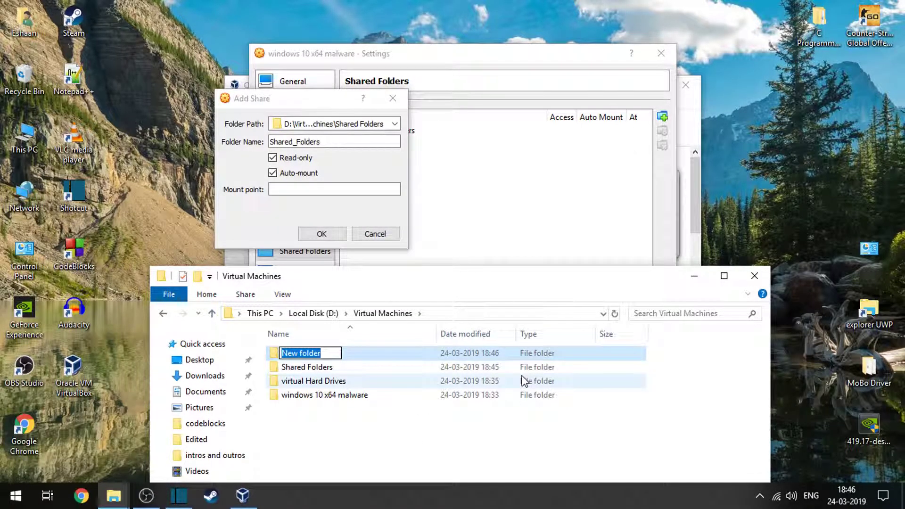
key(Return)
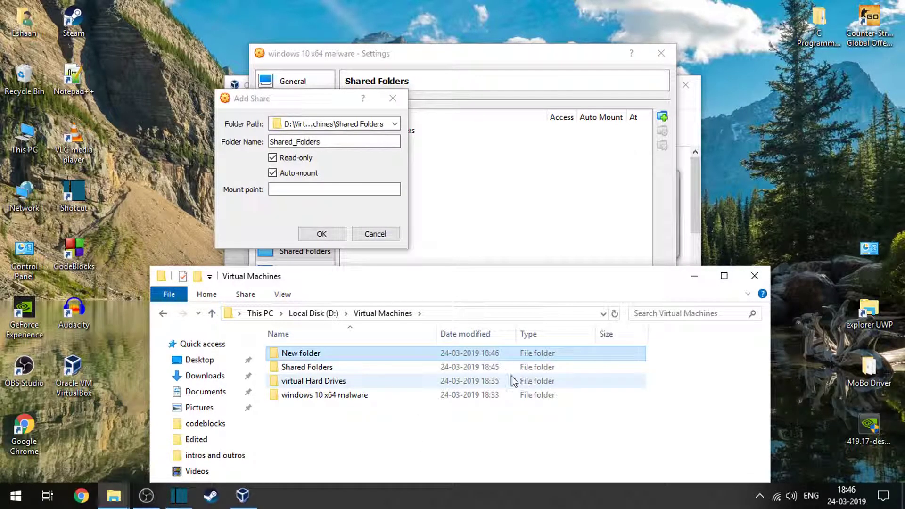
right_click(291, 356)
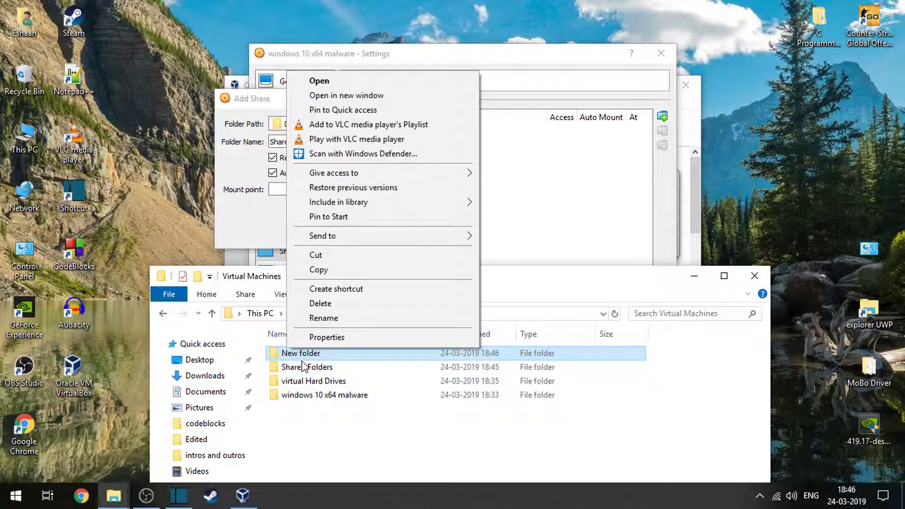
click(314, 304)
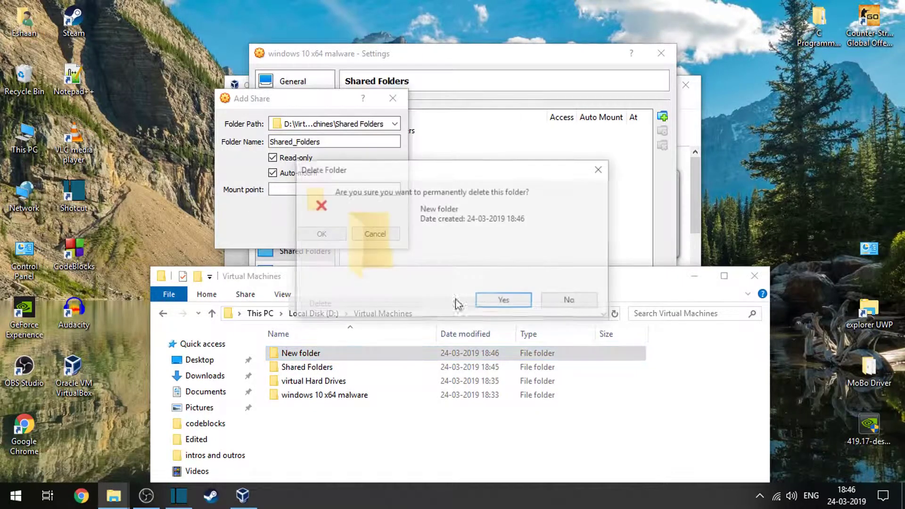
click(503, 301)
Rename the "Shared Folders" directory in File Explorer to "Shared Folder".
right_click(341, 353)
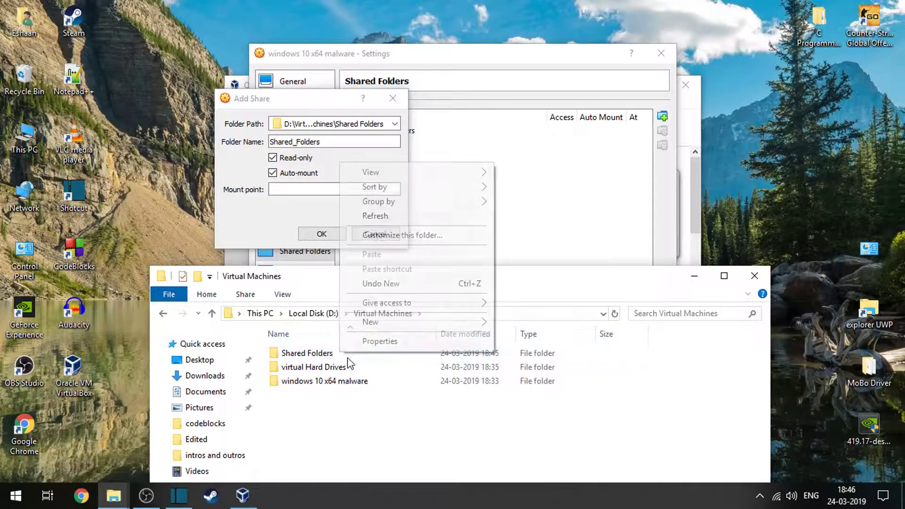
right_click(305, 353)
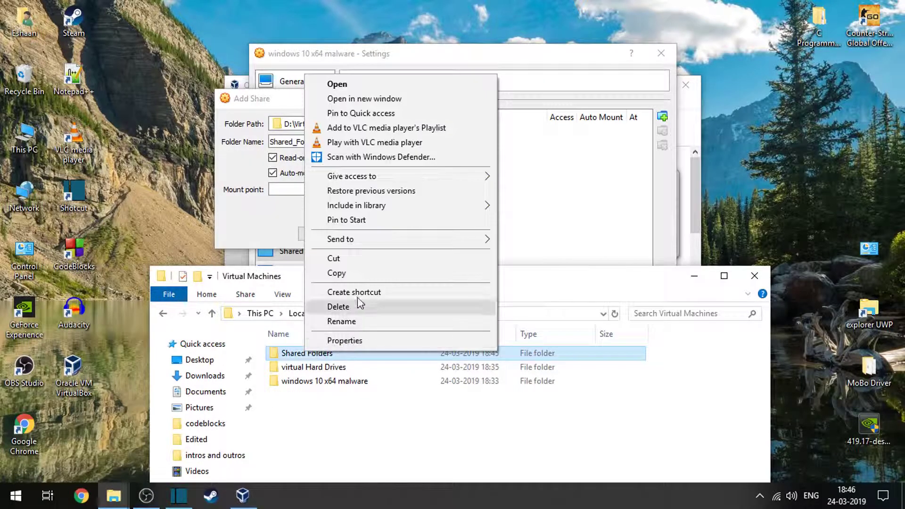
click(340, 320)
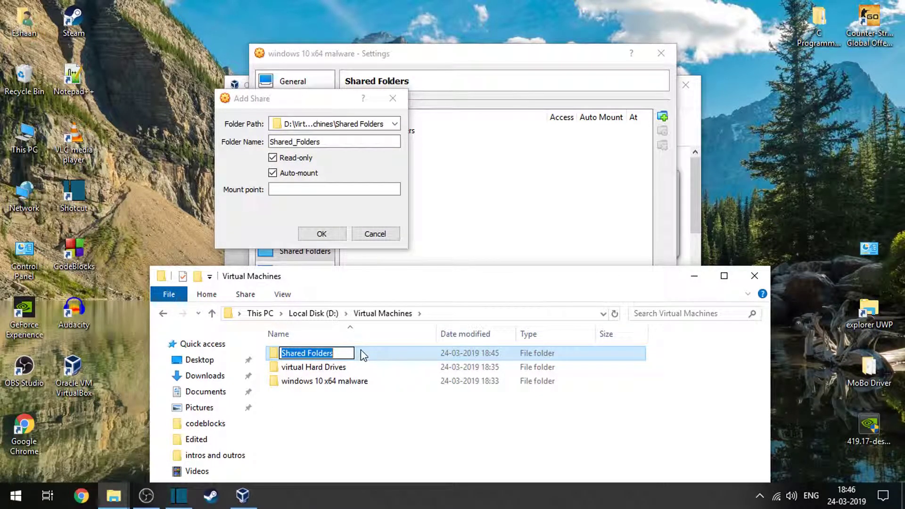
key(End)
key(Return)
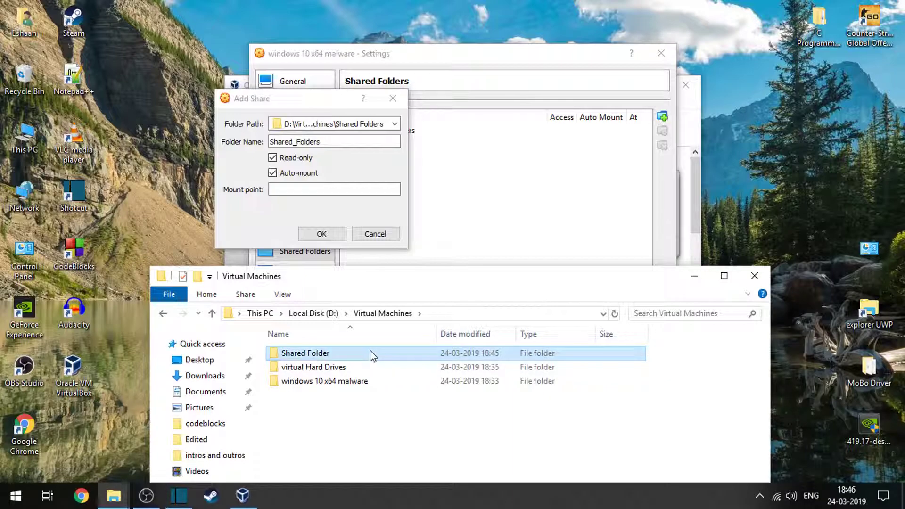
key(F2)
Return to VirtualBox and set the share's folder path to D:\Virtual Machines\Shared Folder.
click(346, 141)
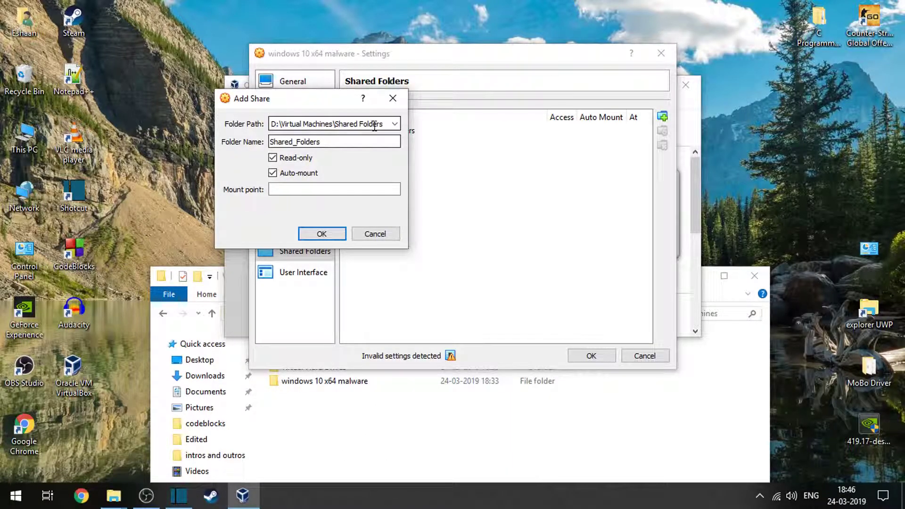
click(395, 124)
click(355, 147)
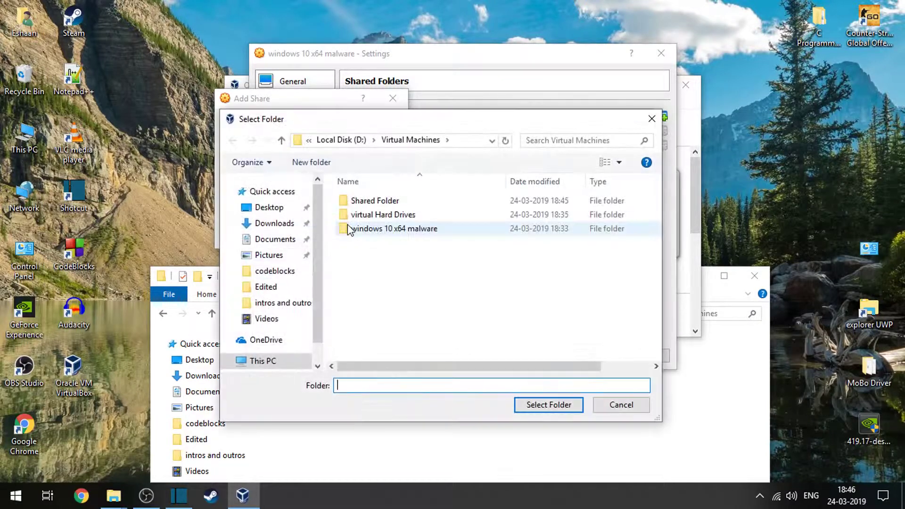
click(413, 206)
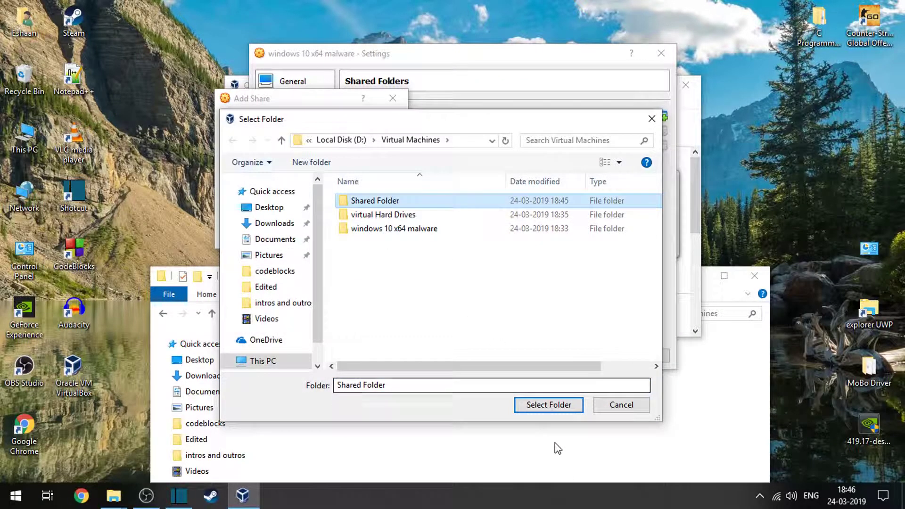
click(575, 410)
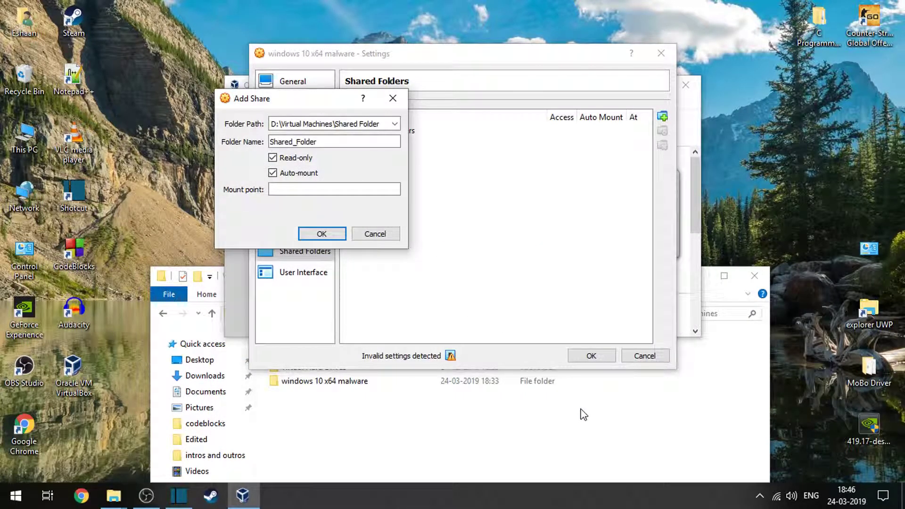
Add the share to the machine folders, check the User Interface settings, and save the virtual machine's settings.
click(312, 233)
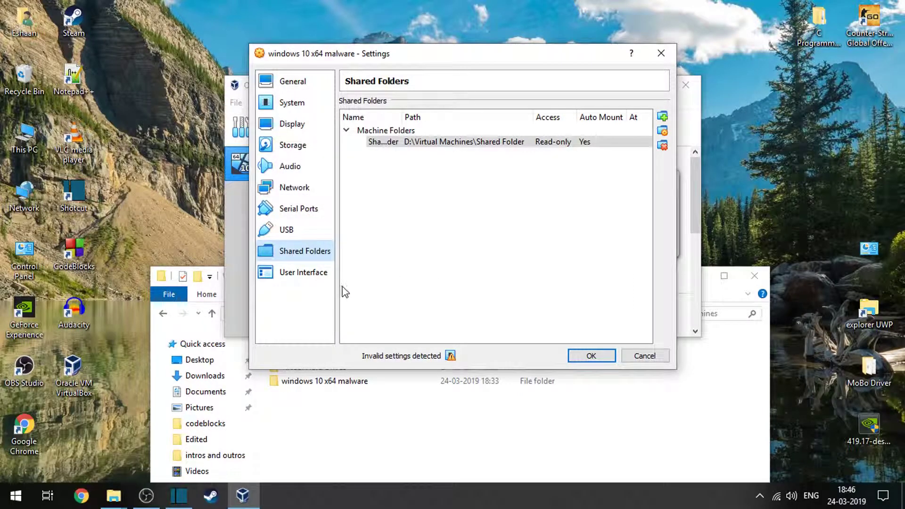
click(311, 272)
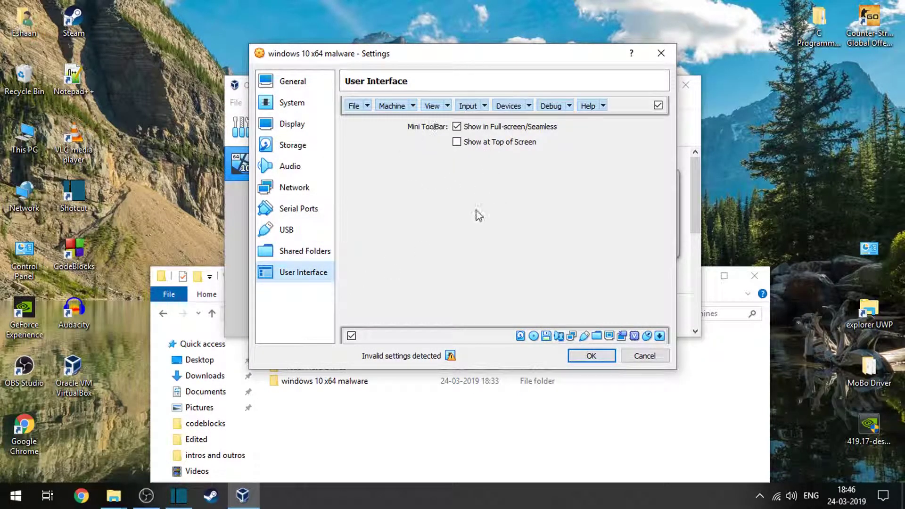
click(603, 362)
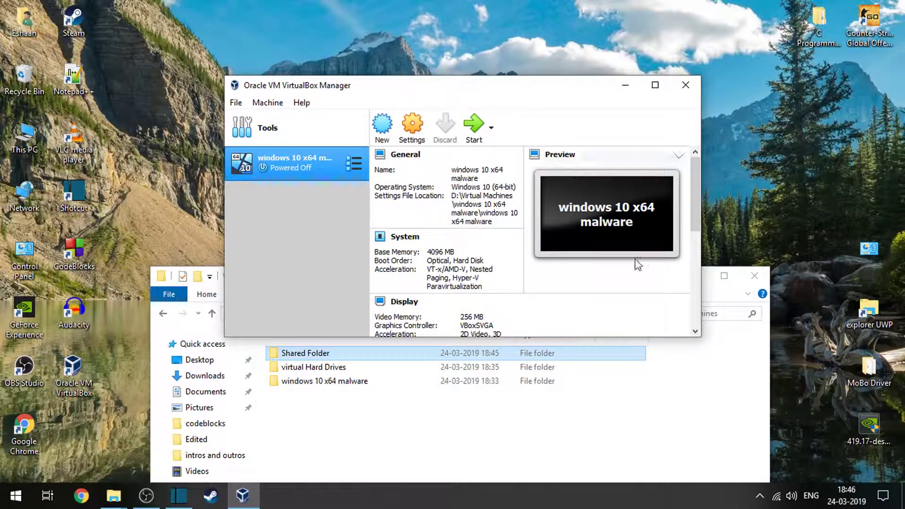
Bring the Virtual Machines folder window in File Explorer to the front and close it.
click(435, 434)
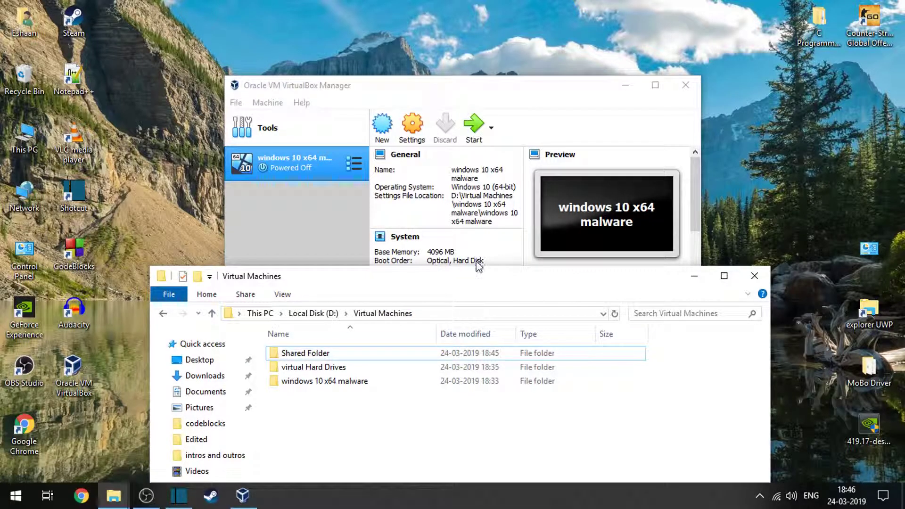
drag(488, 276, 445, 71)
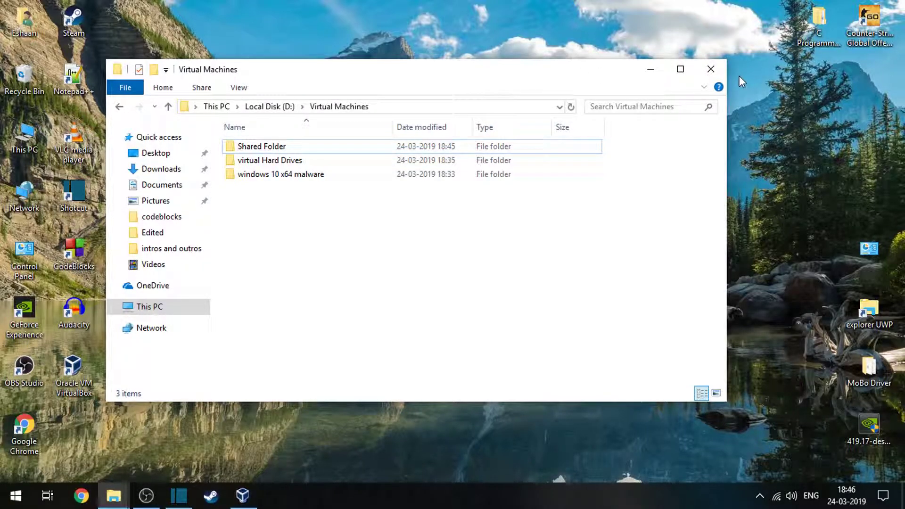
click(710, 68)
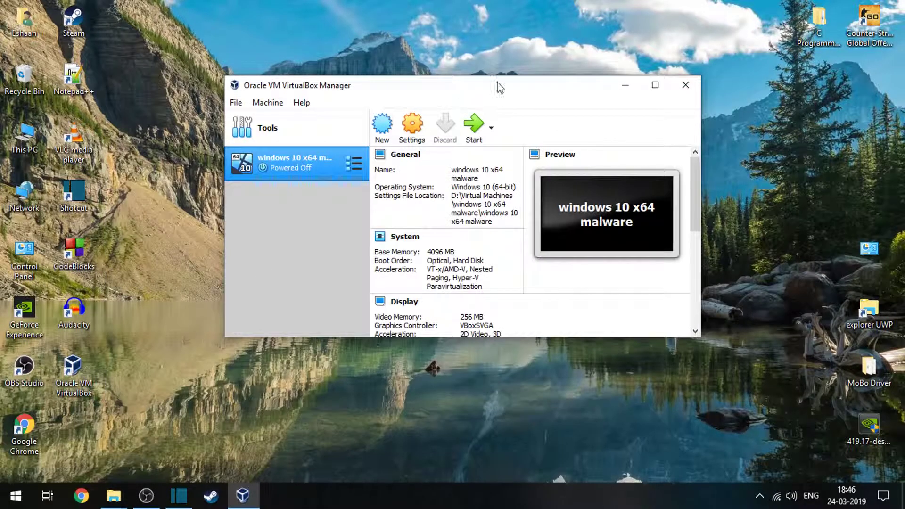
Start the "windows 10 x64 malware" virtual machine from VirtualBox Manager.
click(651, 86)
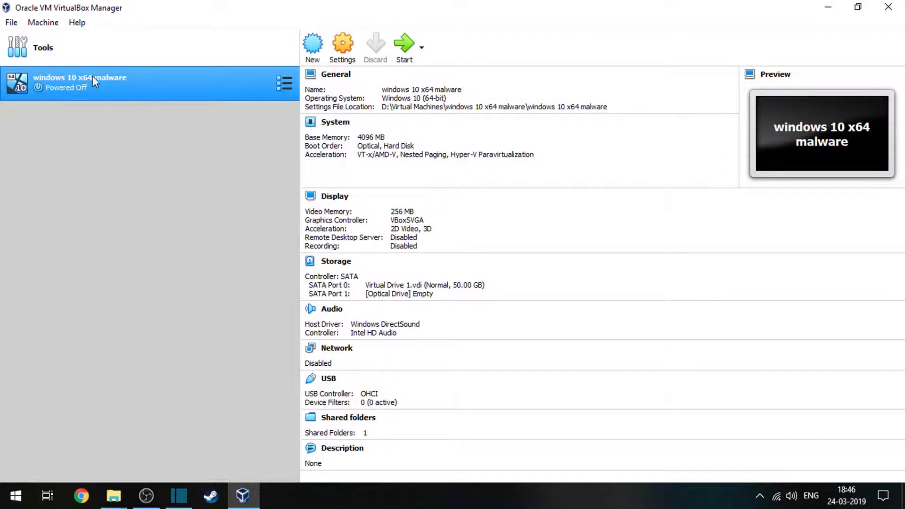
click(404, 46)
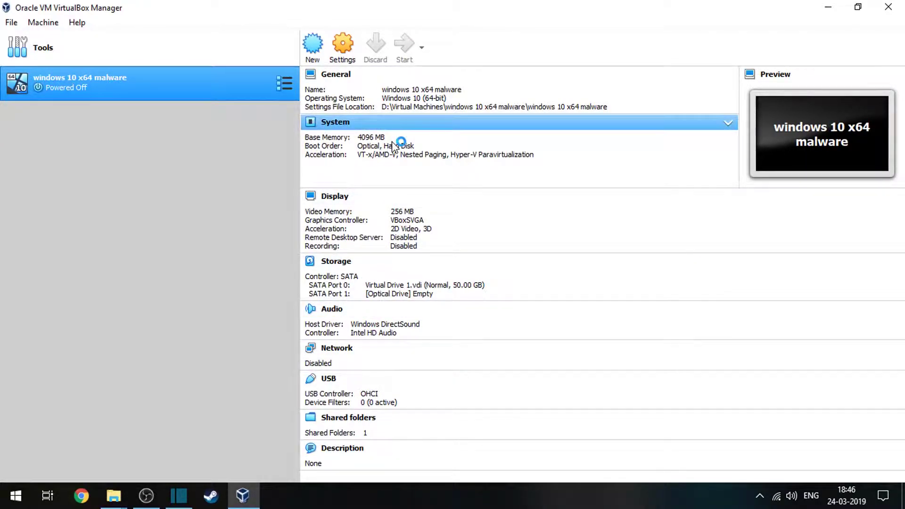
drag(428, 6, 474, 136)
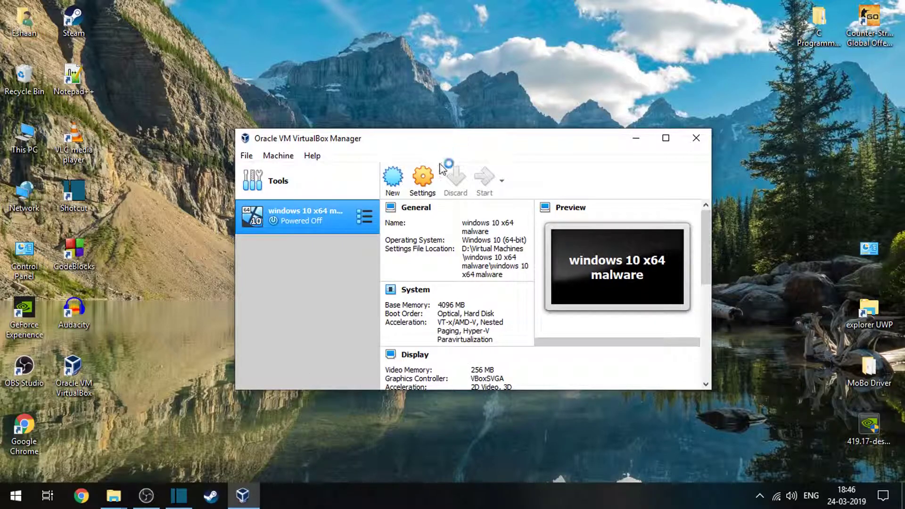
click(486, 178)
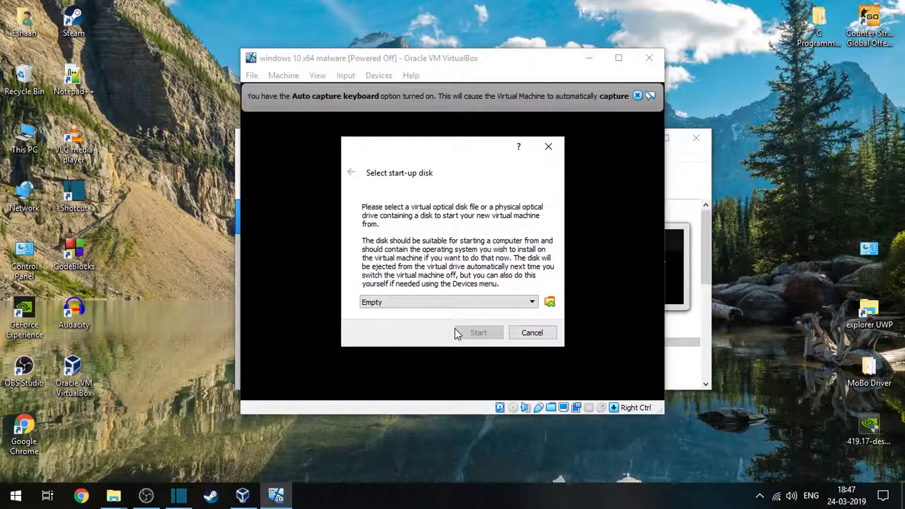
Choose Windows10 x64.iso from the "windows 10 iso file" folder on Local Disk (D:) as the start-up disk.
click(459, 301)
click(550, 302)
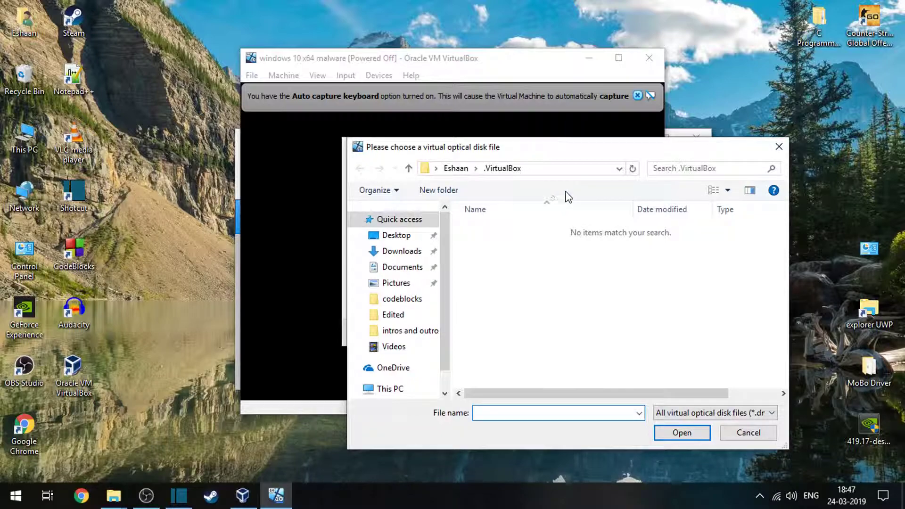
drag(646, 150, 436, 149)
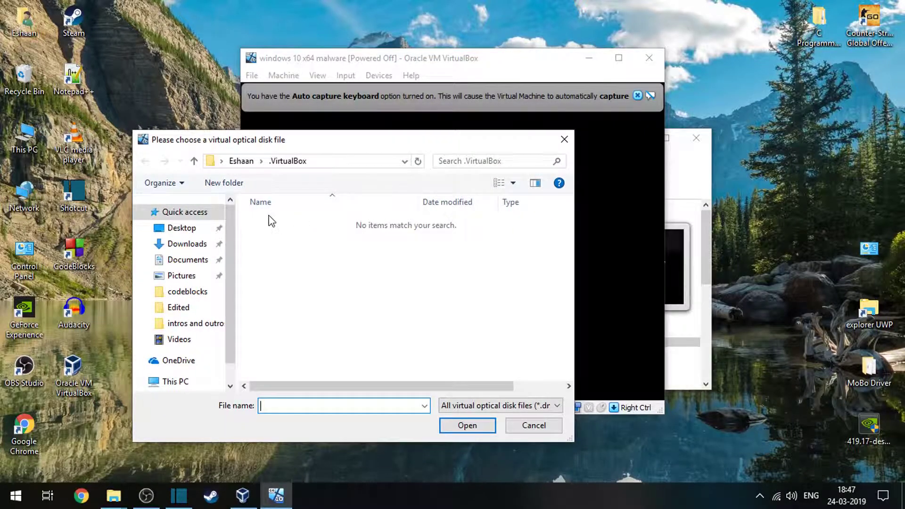
scroll(189, 330, down, 1)
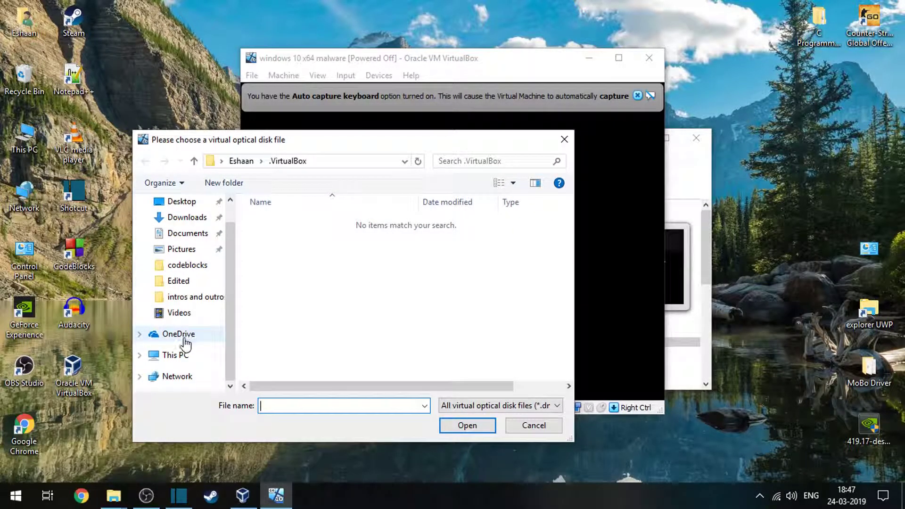
click(170, 354)
scroll(323, 367, down, 3)
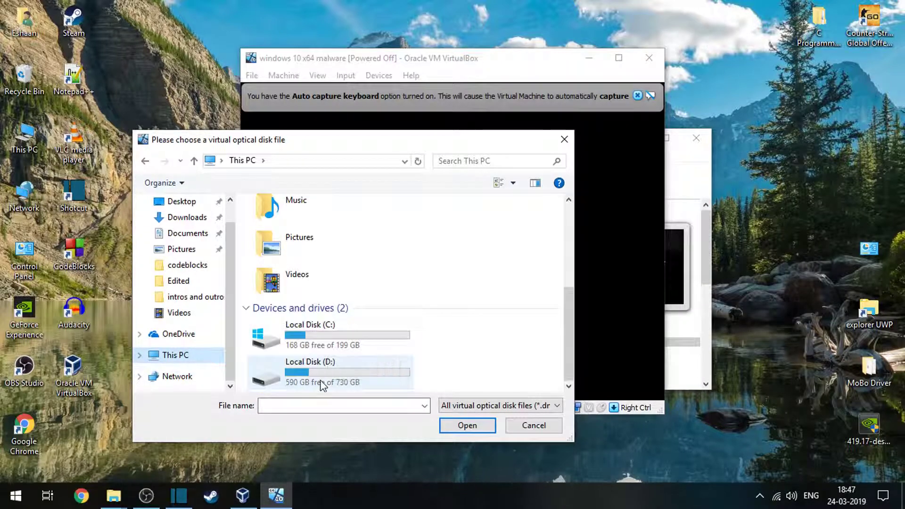
double_click(322, 384)
scroll(319, 378, down, 1)
double_click(354, 368)
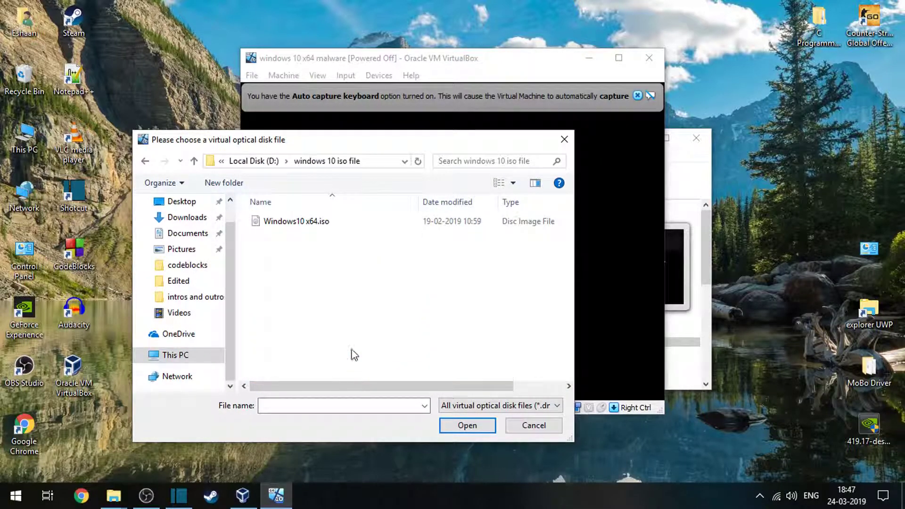
click(355, 221)
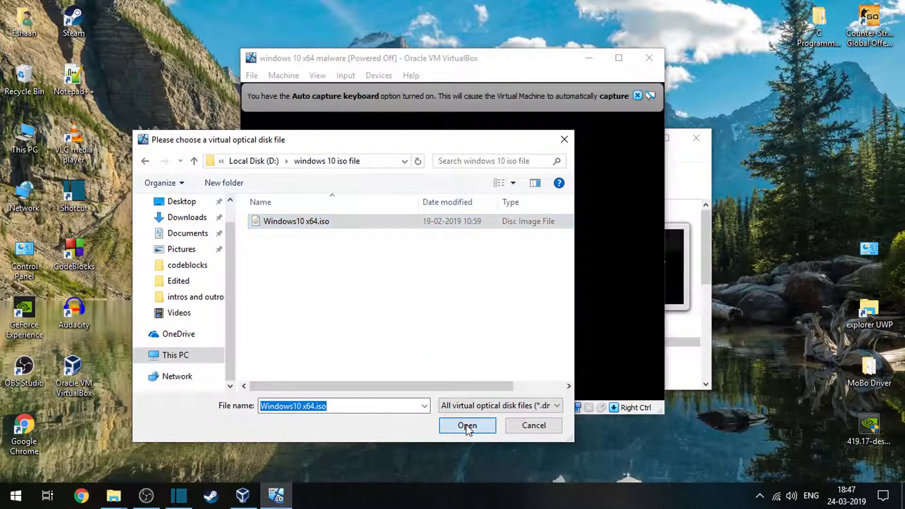
click(467, 426)
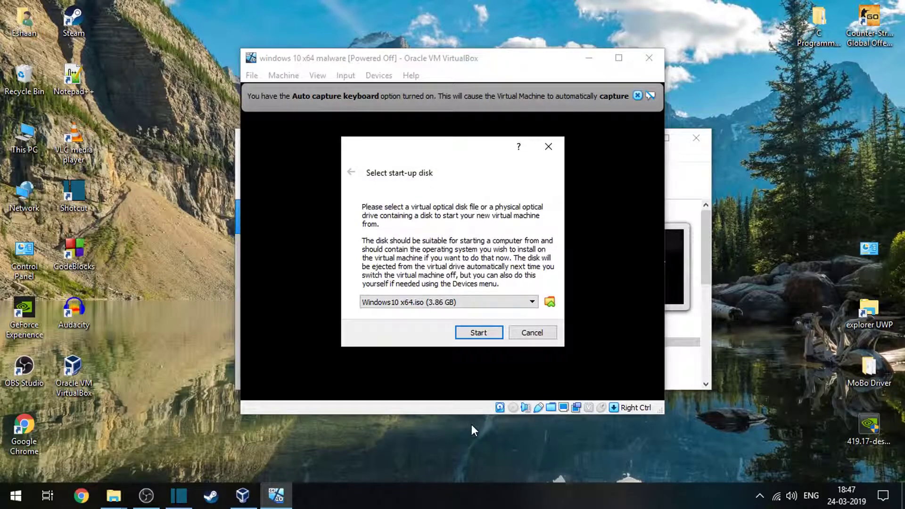
Boot the virtual machine from the selected start-up disk and maximize its window.
click(478, 332)
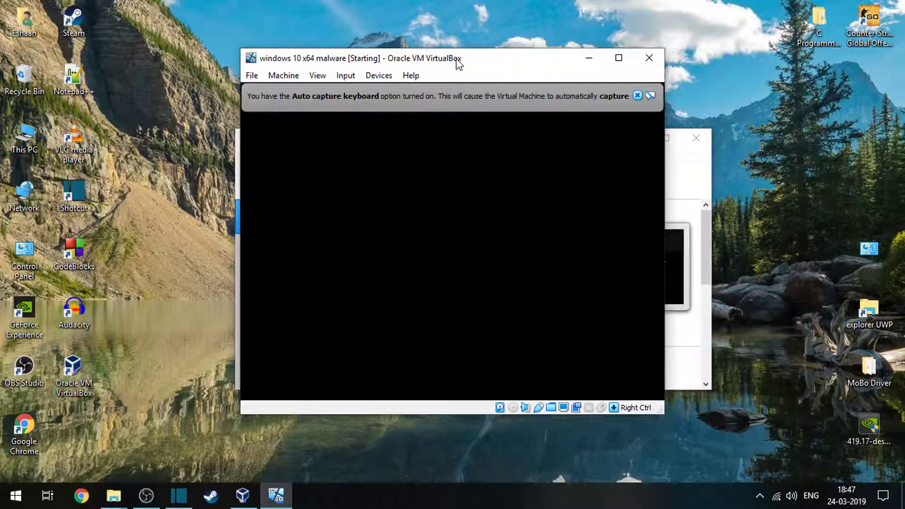
drag(456, 60, 452, 36)
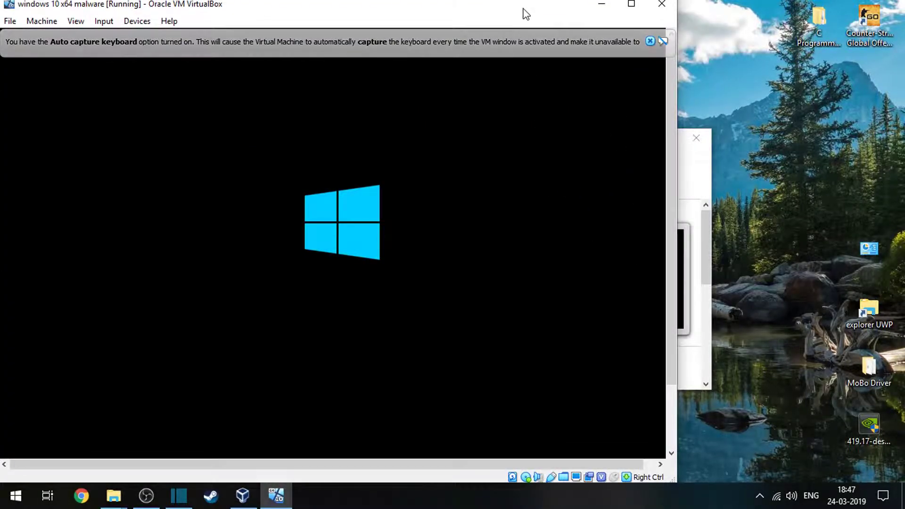
drag(525, 14, 647, 1)
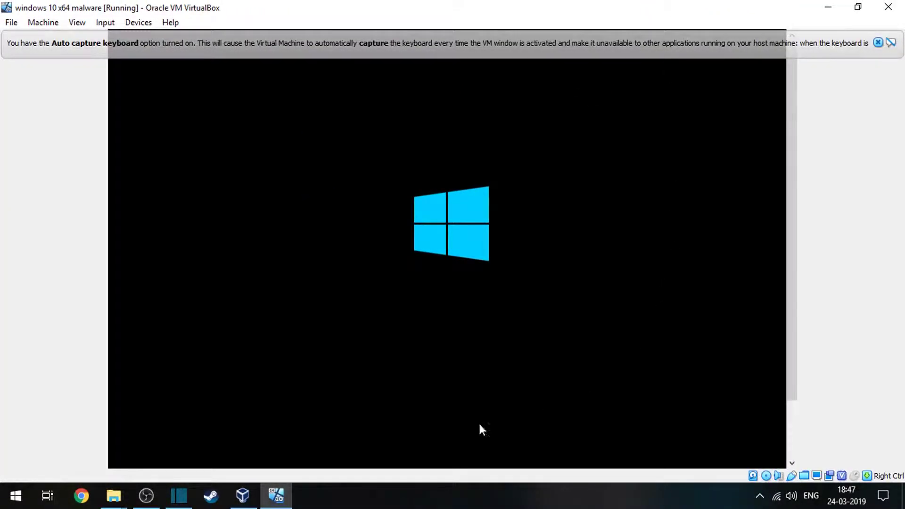
mouse_move(139, 498)
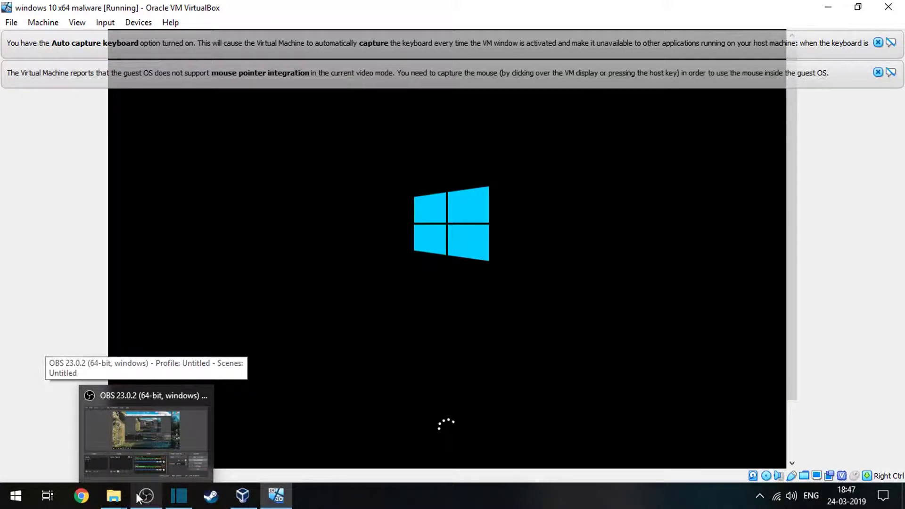
click(139, 498)
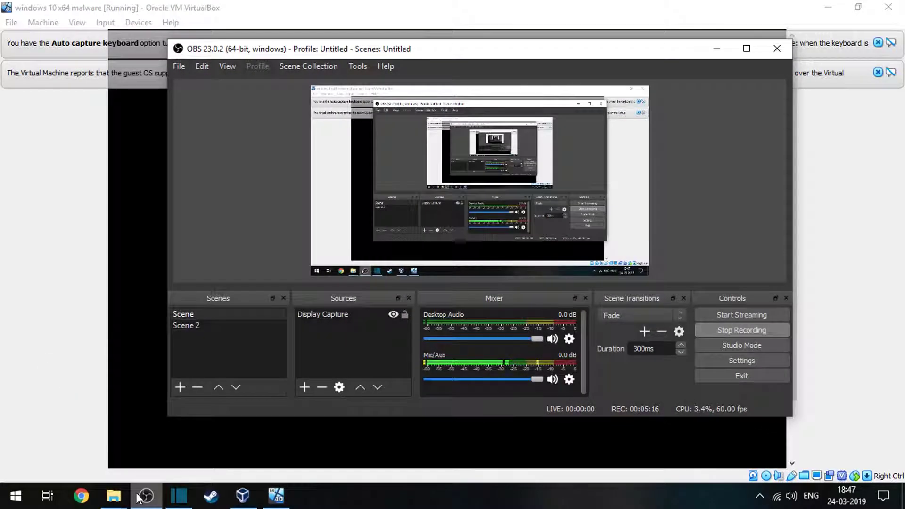
drag(627, 48, 564, 61)
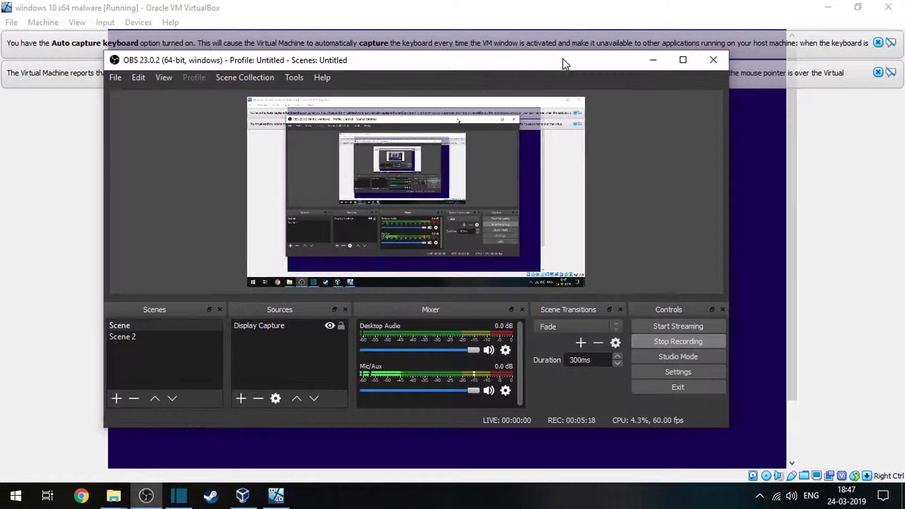
click(649, 62)
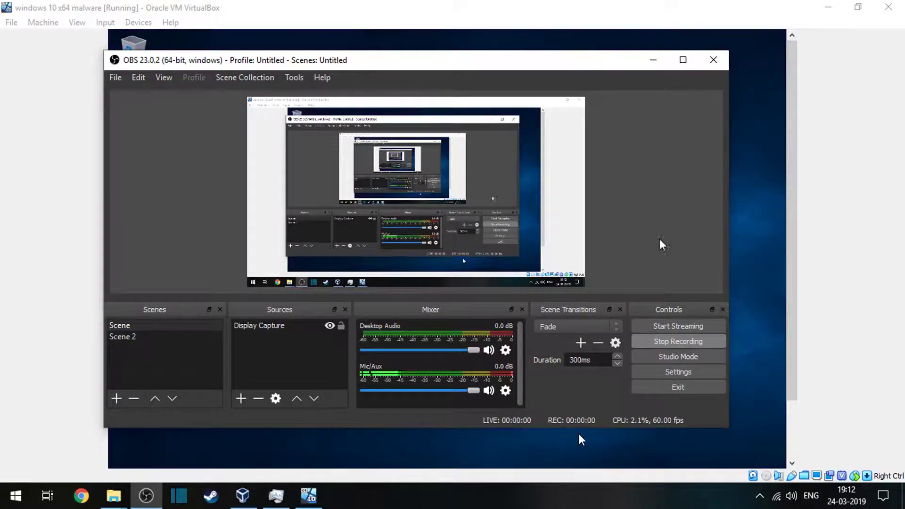
click(659, 63)
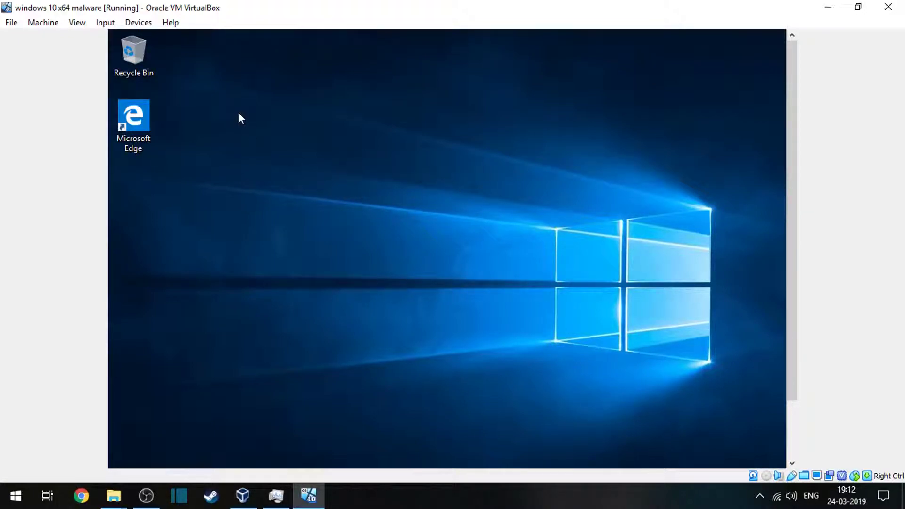
Insert the Guest Additions CD image into the running virtual machine's optical drive.
click(110, 27)
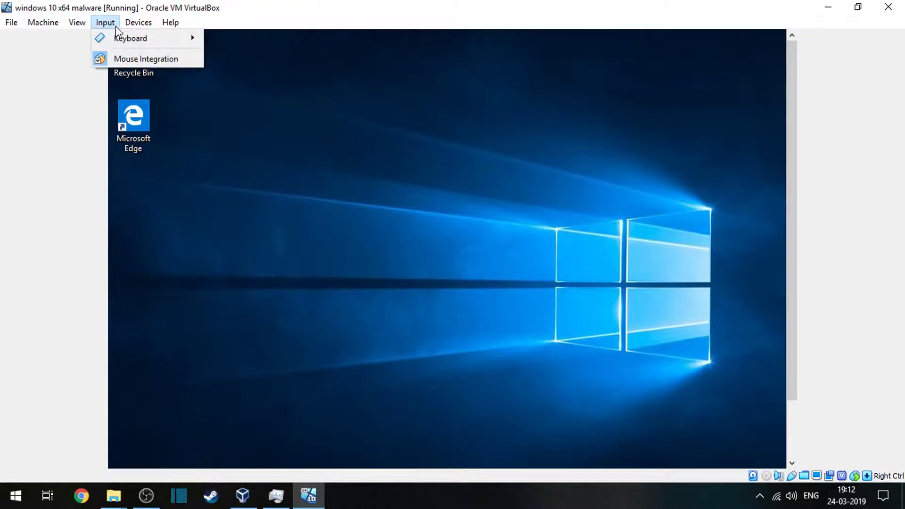
mouse_move(67, 23)
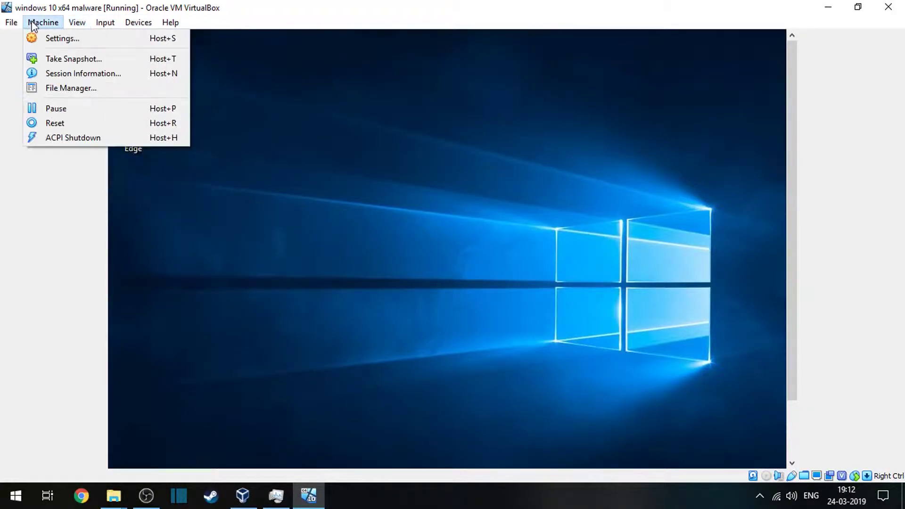
mouse_move(101, 25)
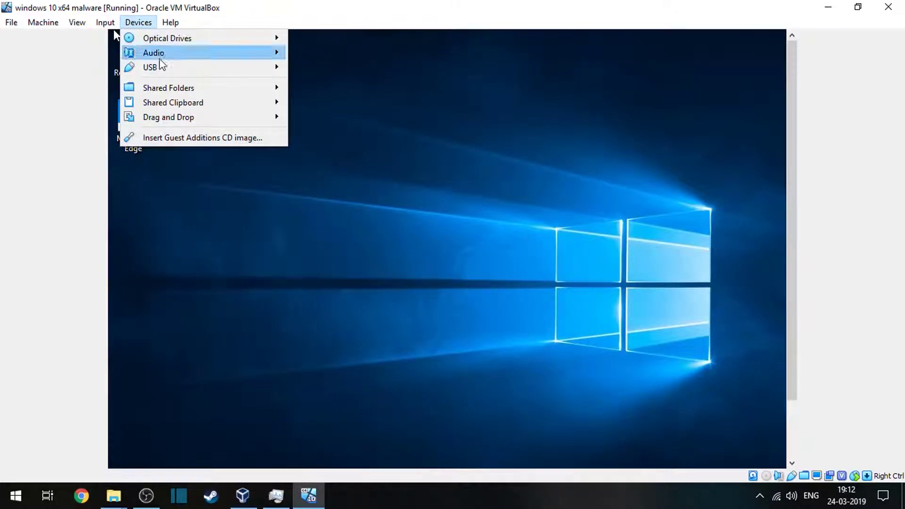
click(172, 141)
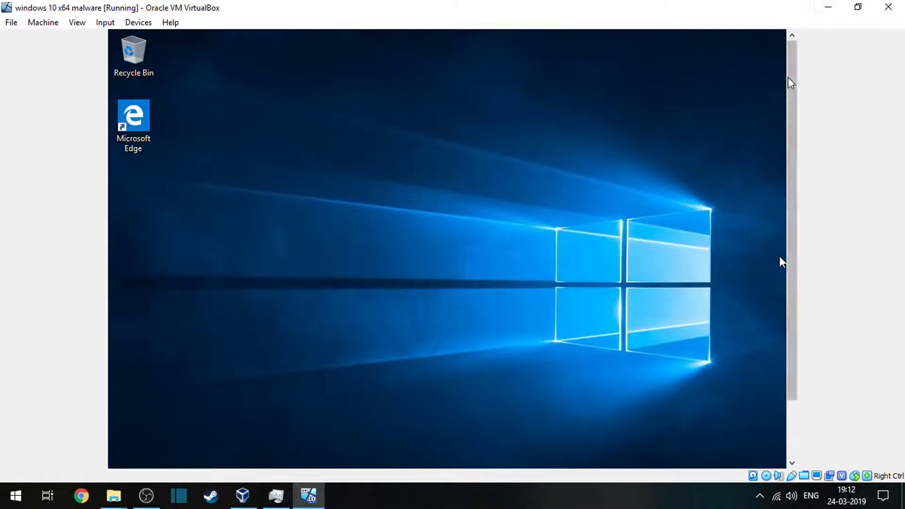
Switch the running virtual machine to full-screen mode.
key(super+e)
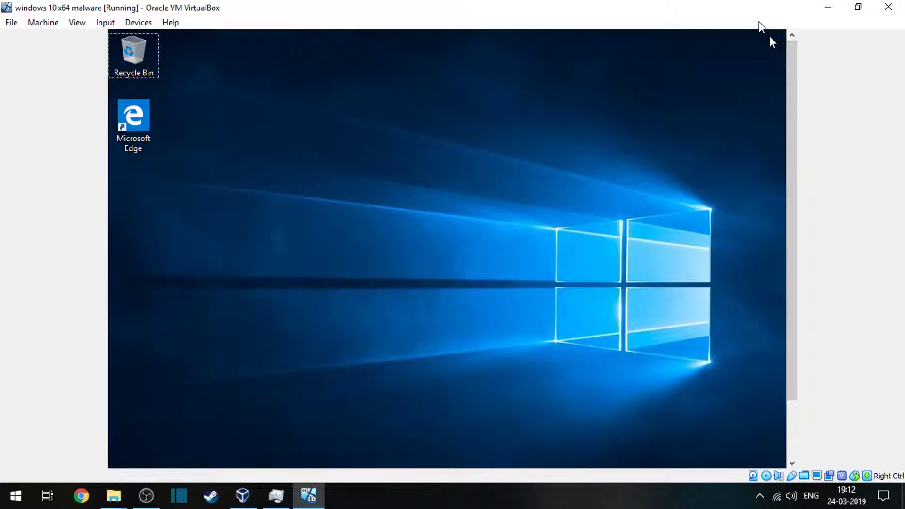
click(77, 23)
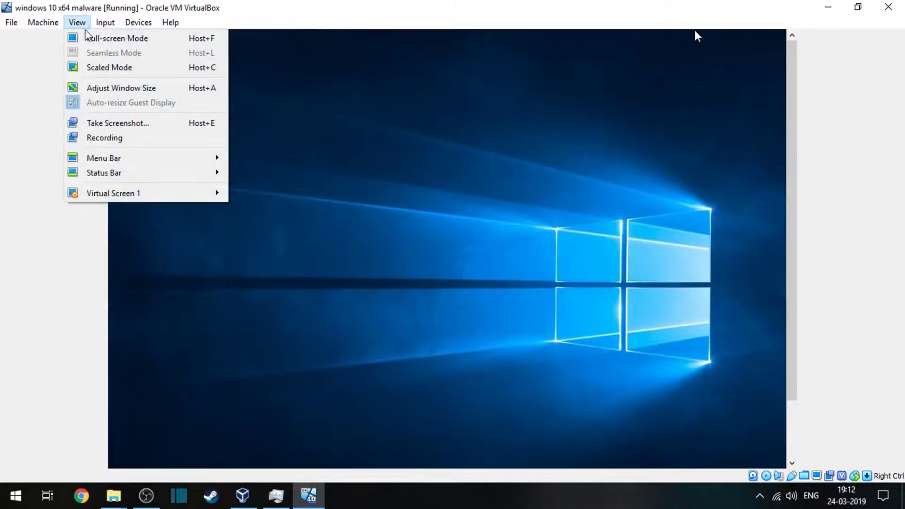
click(88, 37)
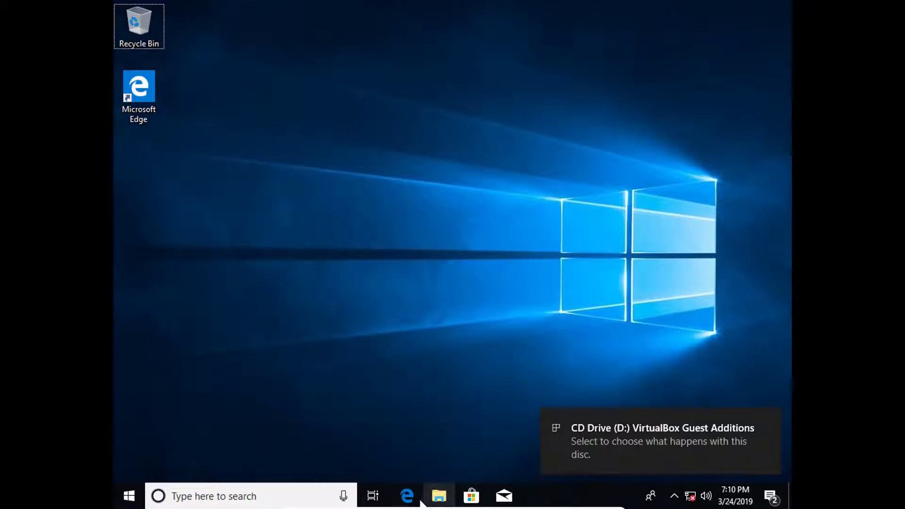
Launch the VirtualBox Guest Additions installer from CD Drive (D:) in the guest's File Explorer and allow it to make changes.
click(438, 495)
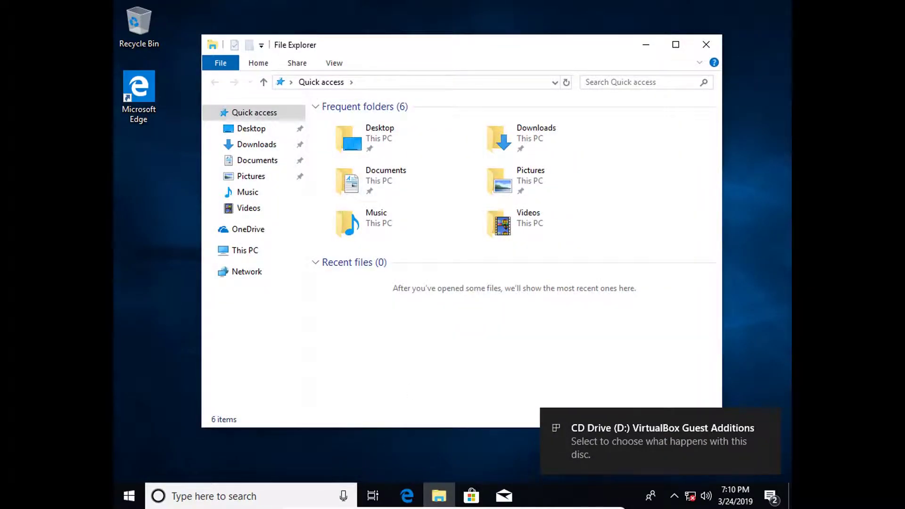
click(254, 252)
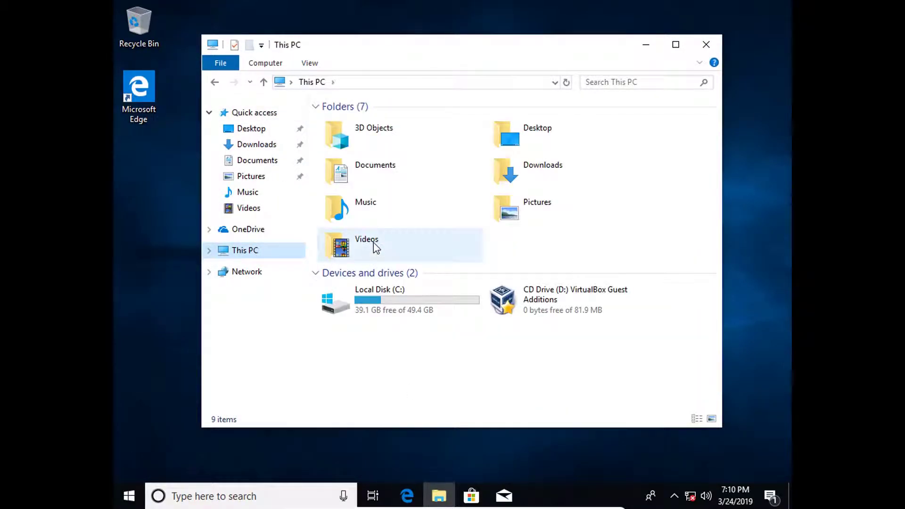
double_click(529, 309)
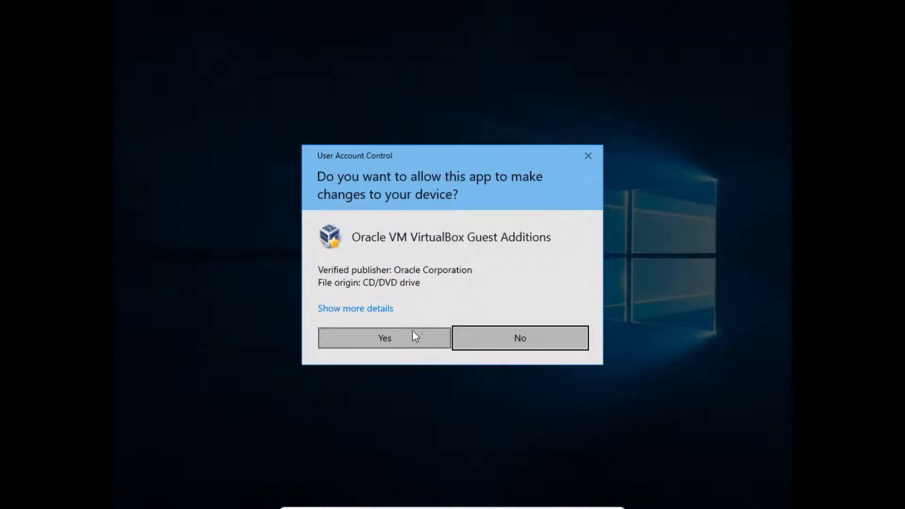
click(411, 334)
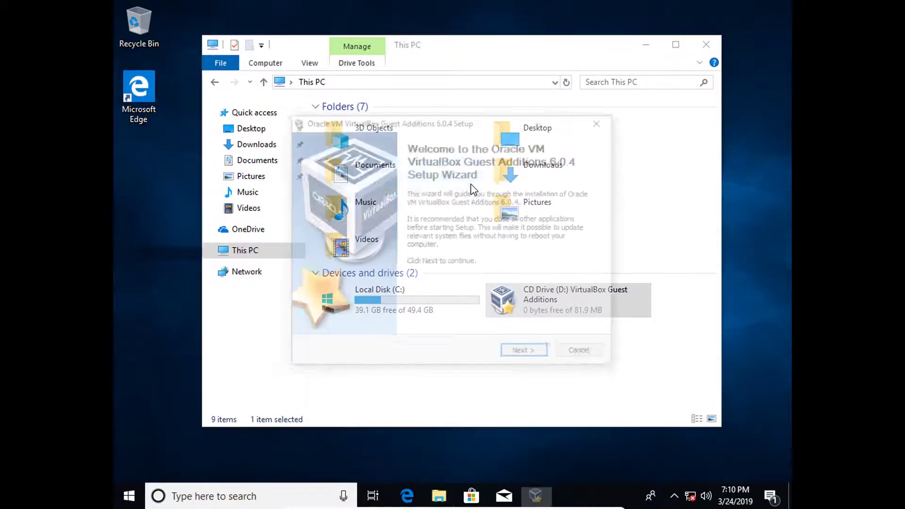
Start installing VirtualBox Guest Additions 6.0.4 in the default destination folder with the default components, and close the File Explorer window.
mouse_move(461, 122)
mouse_down()
mouse_move(412, 106)
mouse_move(483, 125)
mouse_move(467, 135)
mouse_up()
click(534, 366)
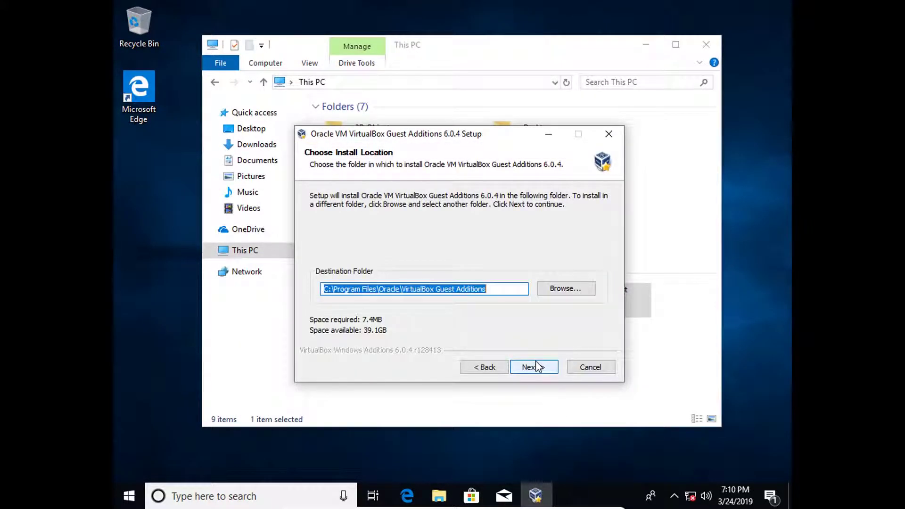
click(536, 366)
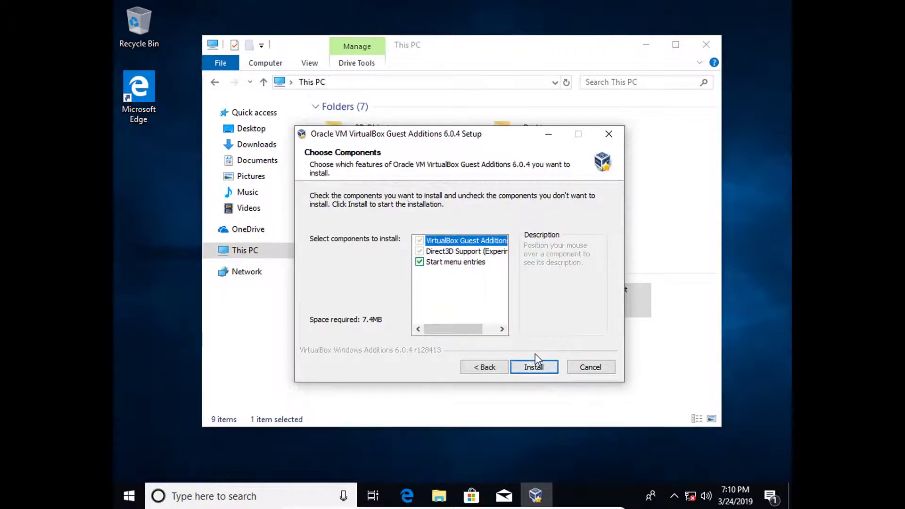
click(539, 369)
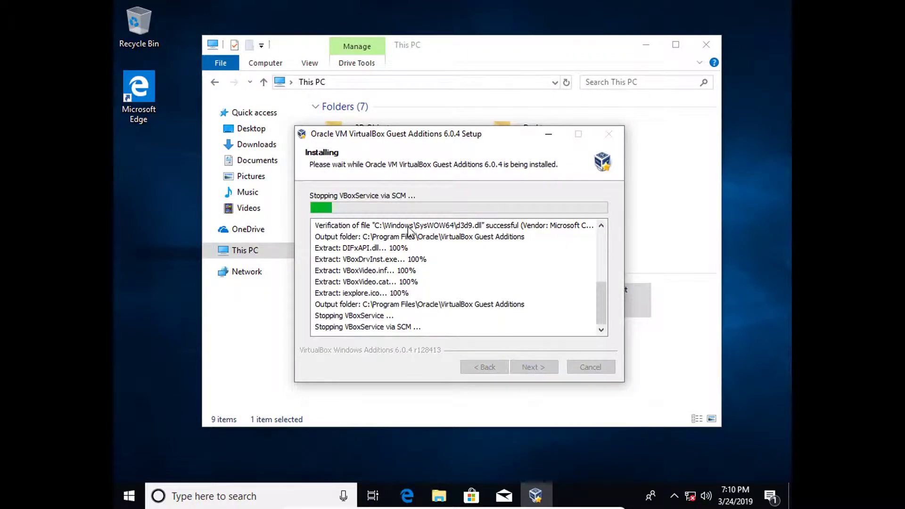
click(706, 46)
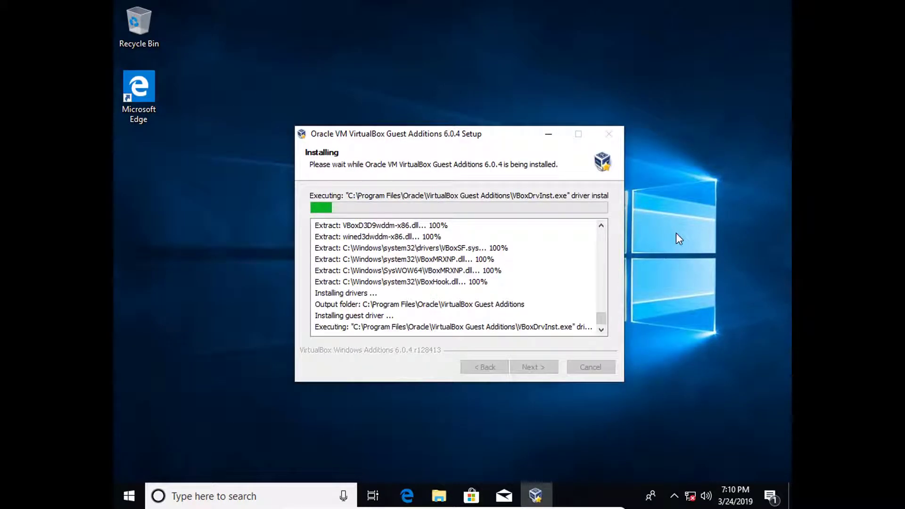
Always trust Oracle Corporation software, install its system device and display adapter drivers, and finish the setup with Reboot now.
click(356, 249)
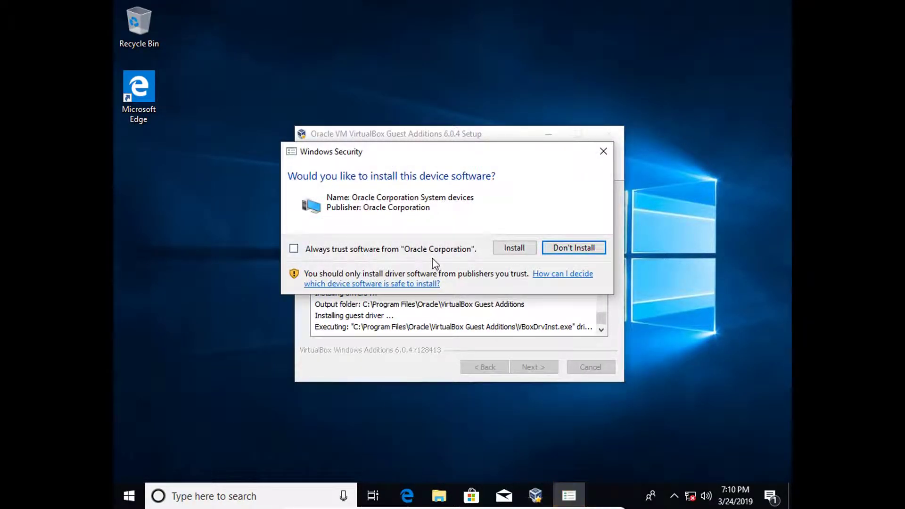
click(521, 252)
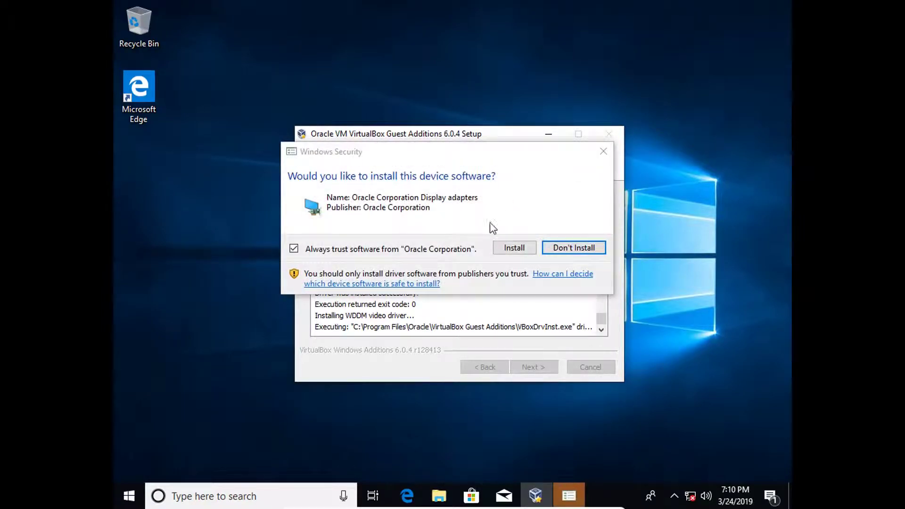
click(512, 249)
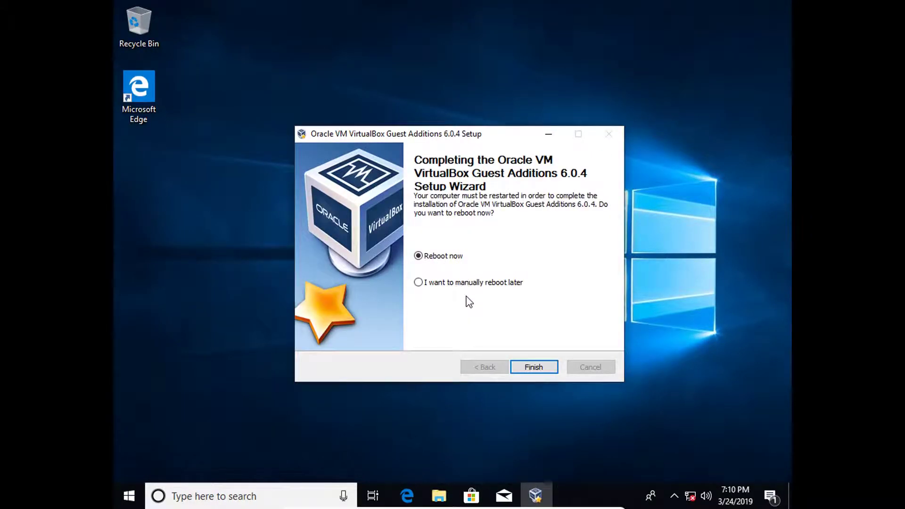
click(535, 367)
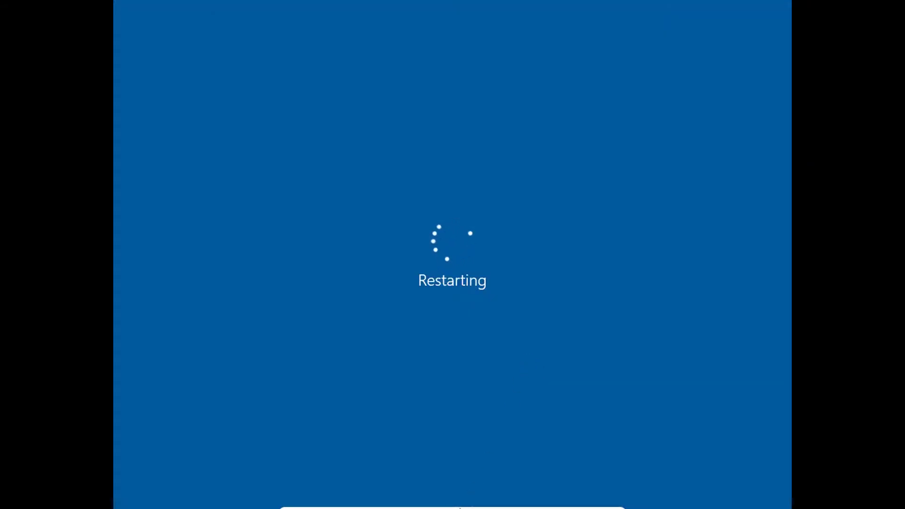
Leave full-screen mode during the guest's restart, and return to full-screen mode at the Windows sign-in.
mouse_move(377, 507)
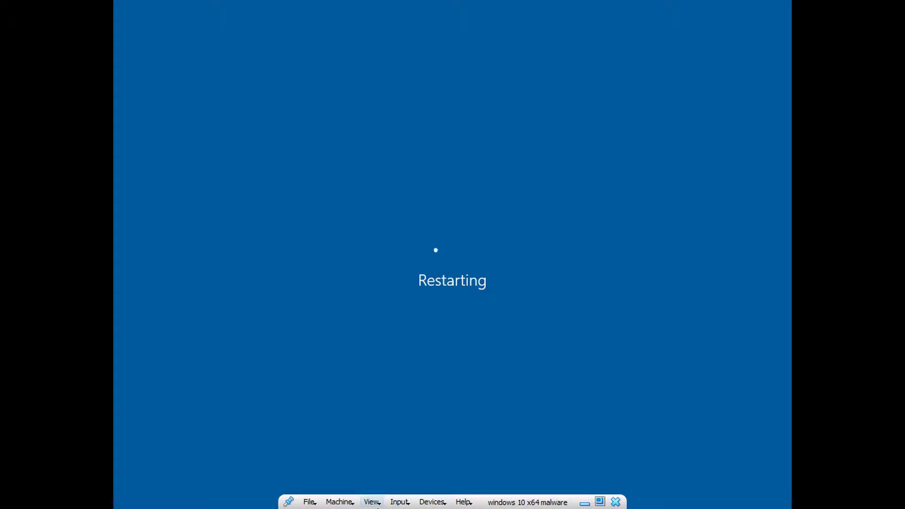
click(371, 502)
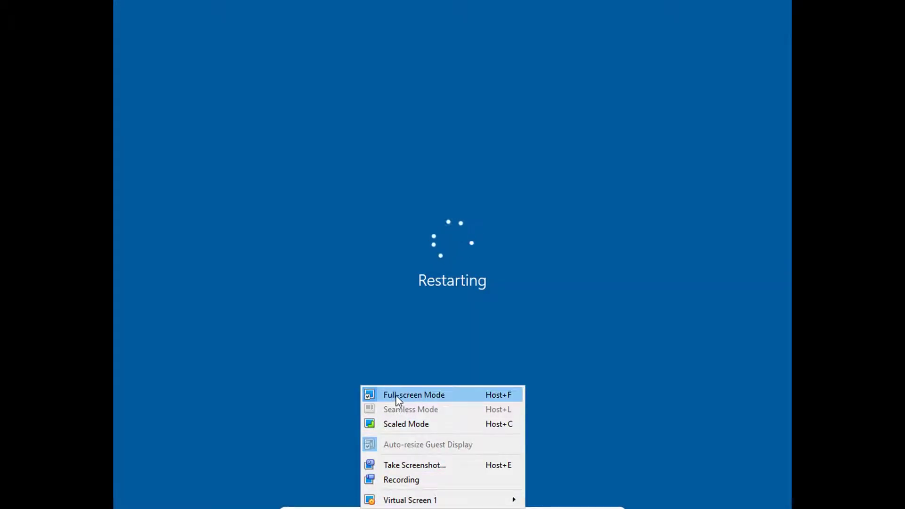
click(405, 394)
drag(436, 7, 480, 2)
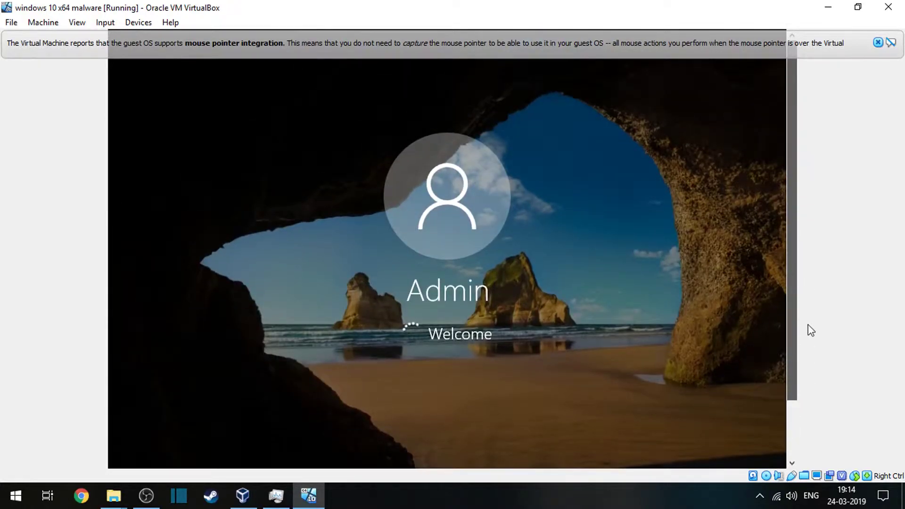
drag(808, 324, 773, 408)
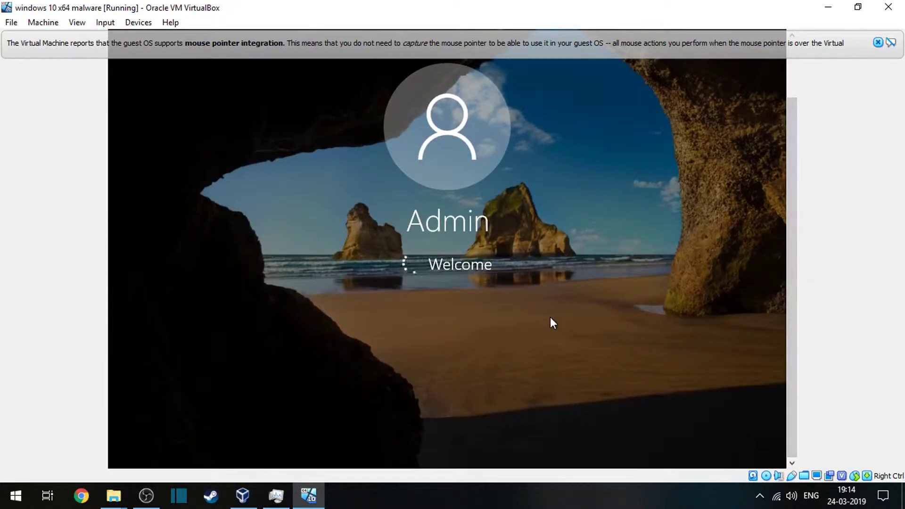
key(Control_R+f)
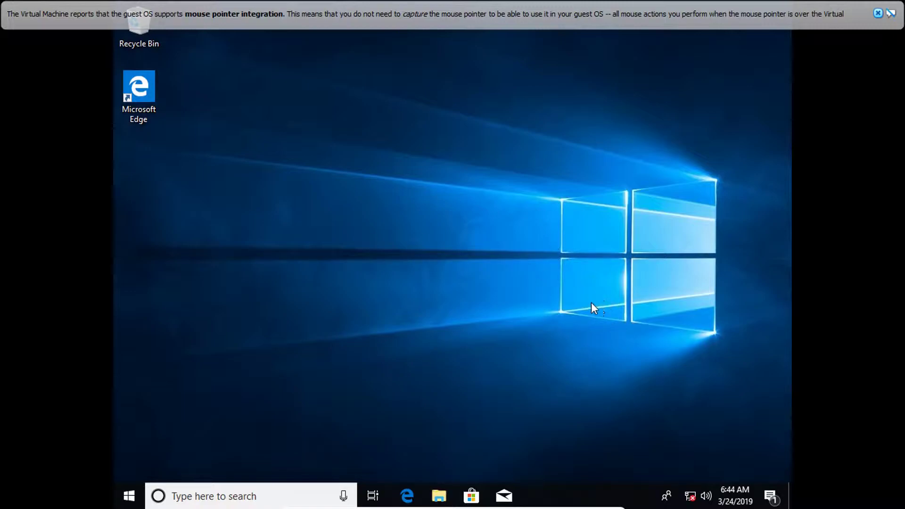
click(770, 496)
click(534, 270)
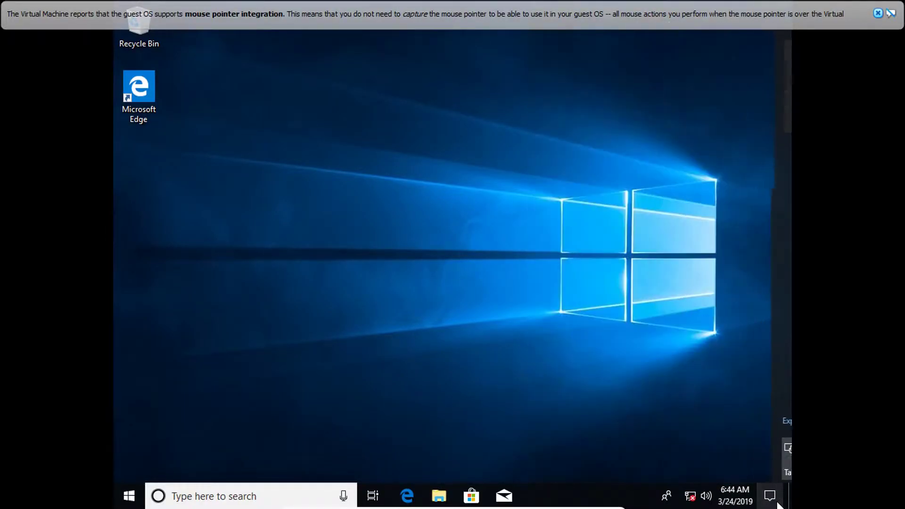
right_click(535, 270)
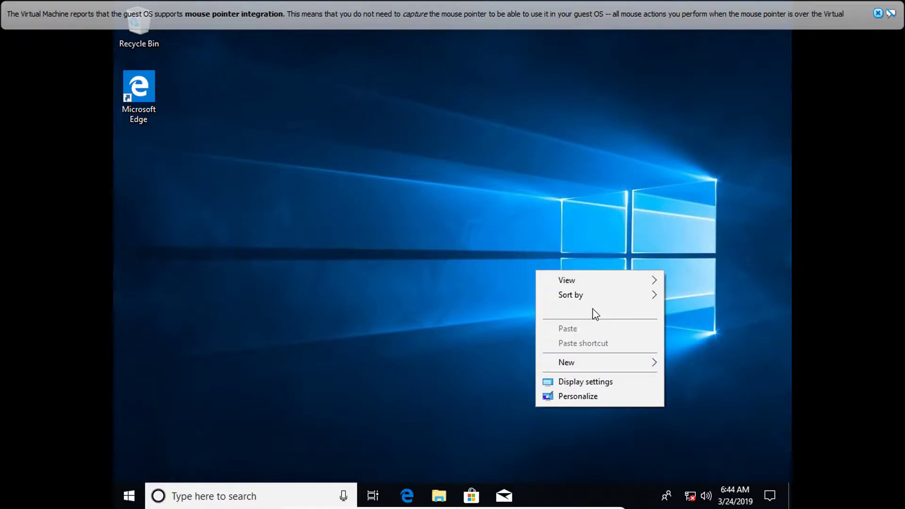
click(278, 469)
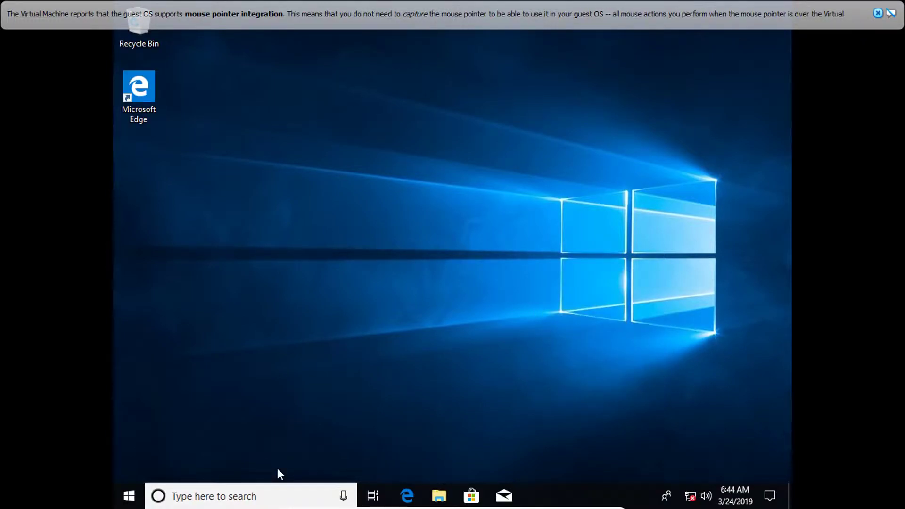
mouse_move(297, 503)
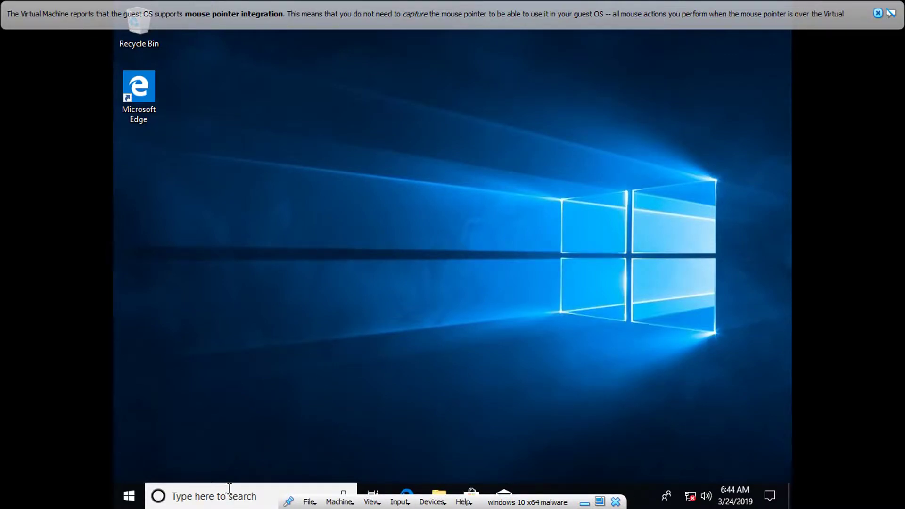
click(250, 496)
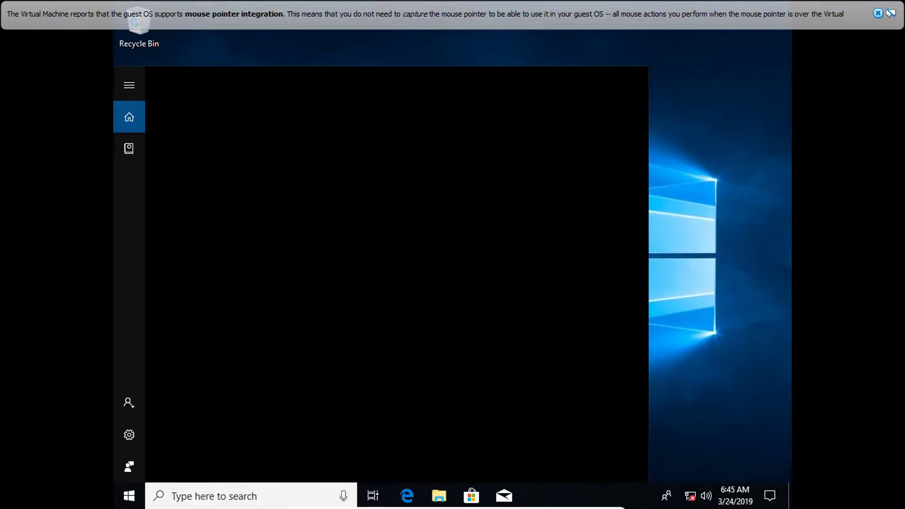
click(664, 356)
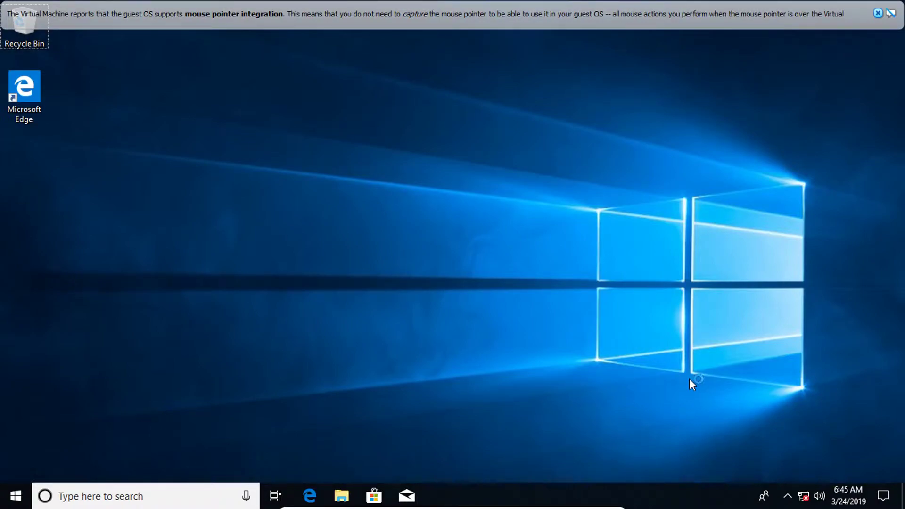
Examine the guest's background processes in a maximized, detailed Task Manager, dismissing the mouse pointer integration message before closing it.
key(ctrl+shift+Escape)
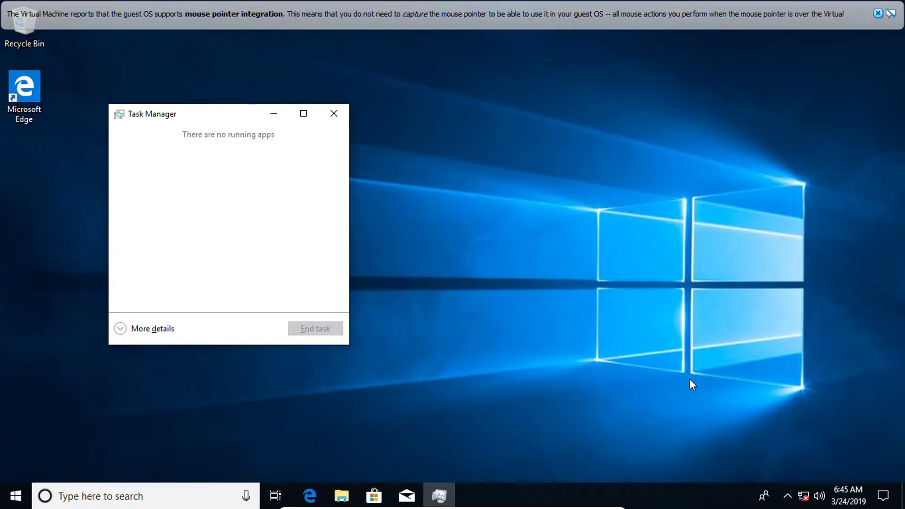
click(173, 328)
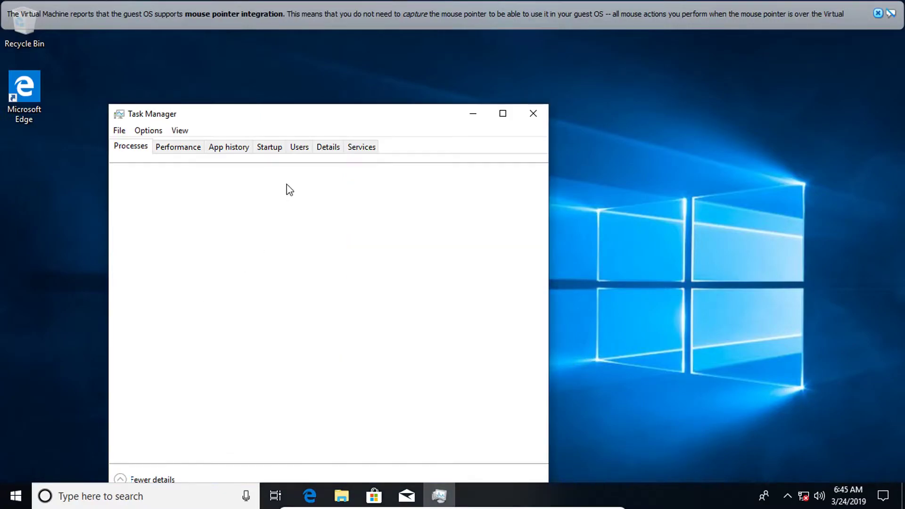
click(502, 115)
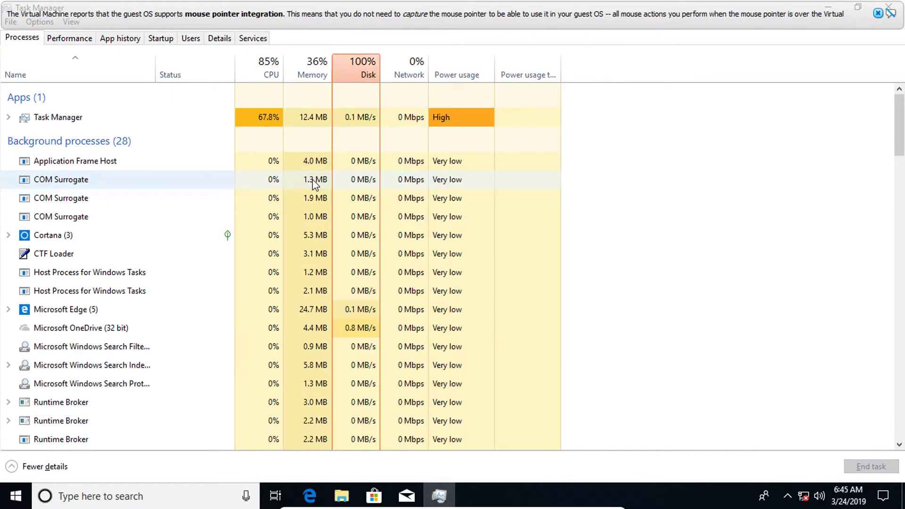
scroll(273, 246, down, 2)
scroll(274, 246, down, 4)
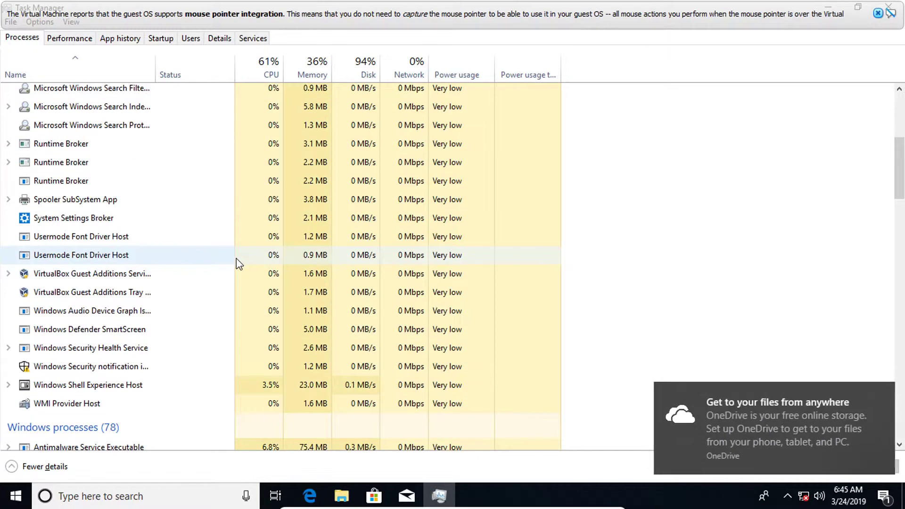
scroll(237, 283, down, 1)
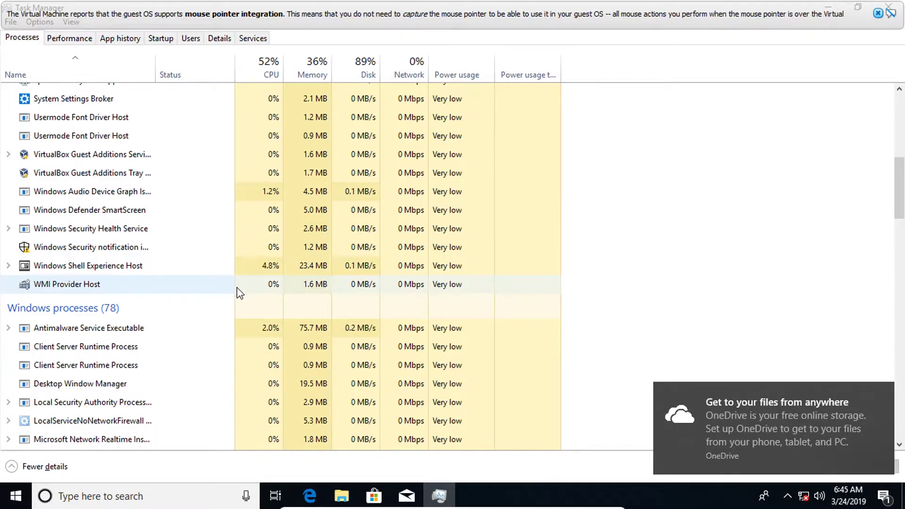
click(875, 13)
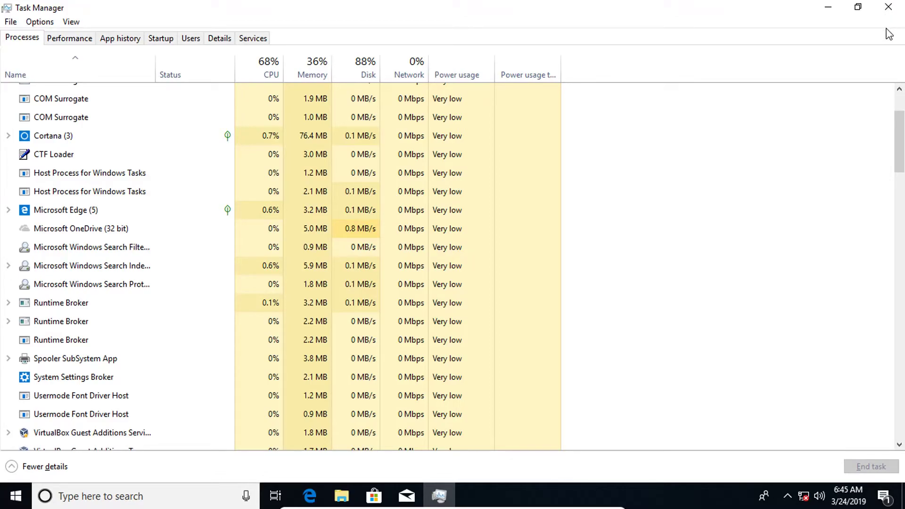
click(888, 7)
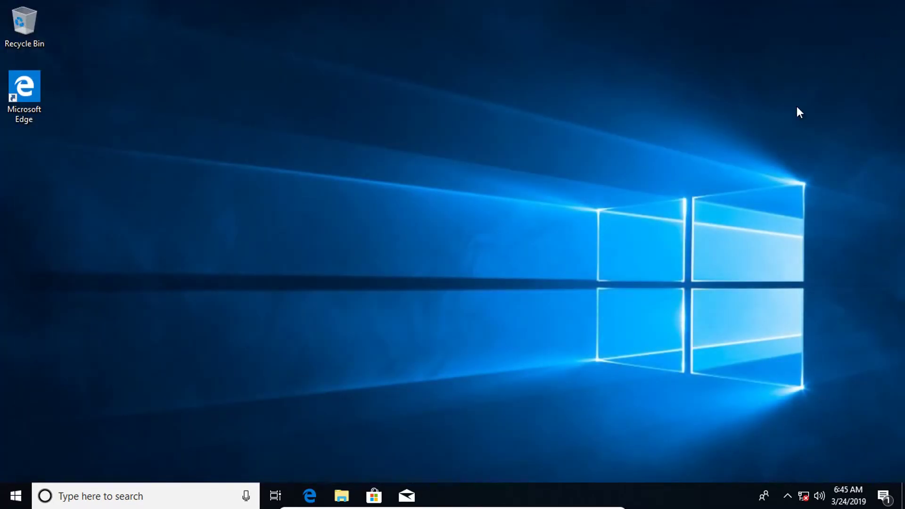